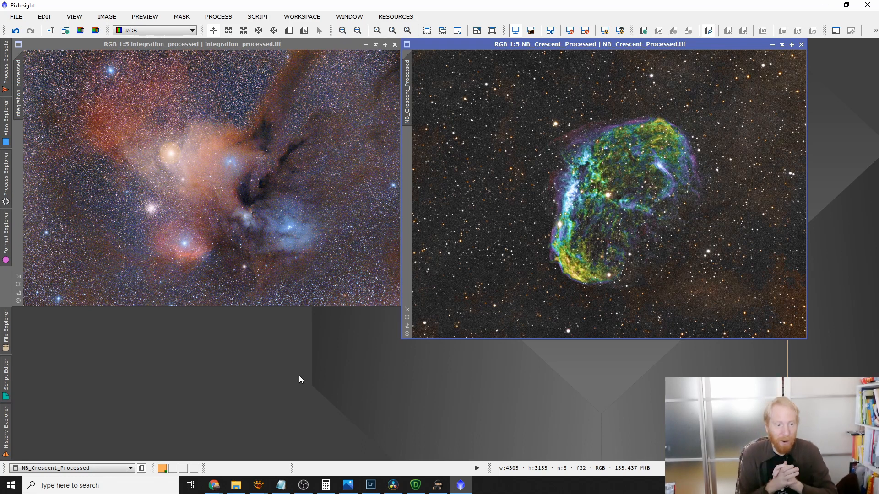
# Enlarge the integration_processed image window and magnify the nebula
pyautogui.click(391, 299)
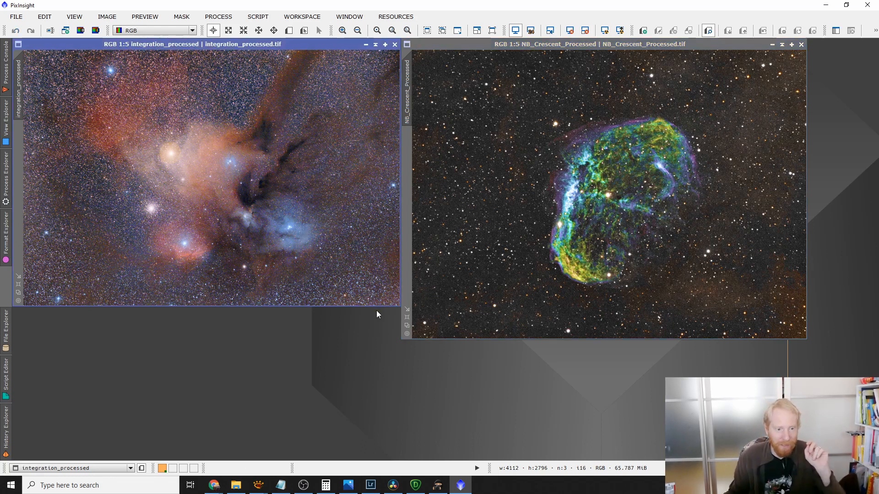
pyautogui.moveTo(400, 306); pyautogui.dragTo(591, 424)
pyautogui.scroll(3, 476, 339)
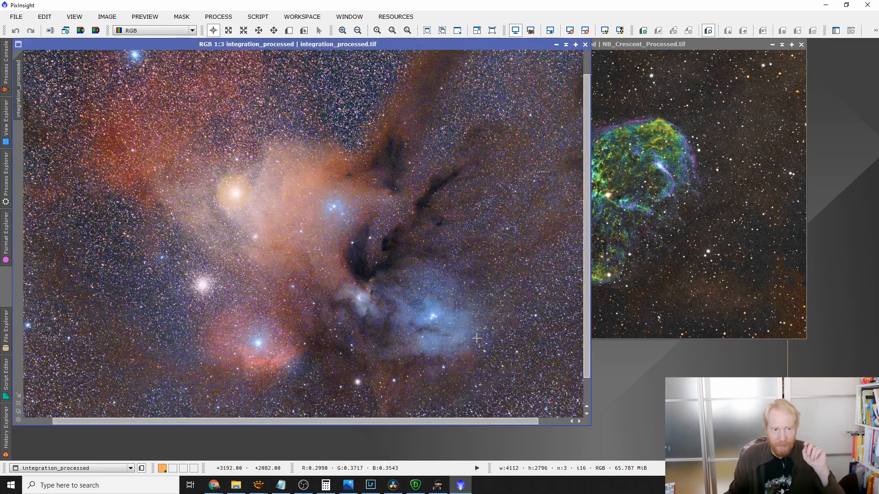
# Examine the noise in the integration_processed image around the dark and blue nebula regions, at magnifications up to 1:1
pyautogui.scroll(3, 477, 339)
pyautogui.scroll(-2, 476, 339)
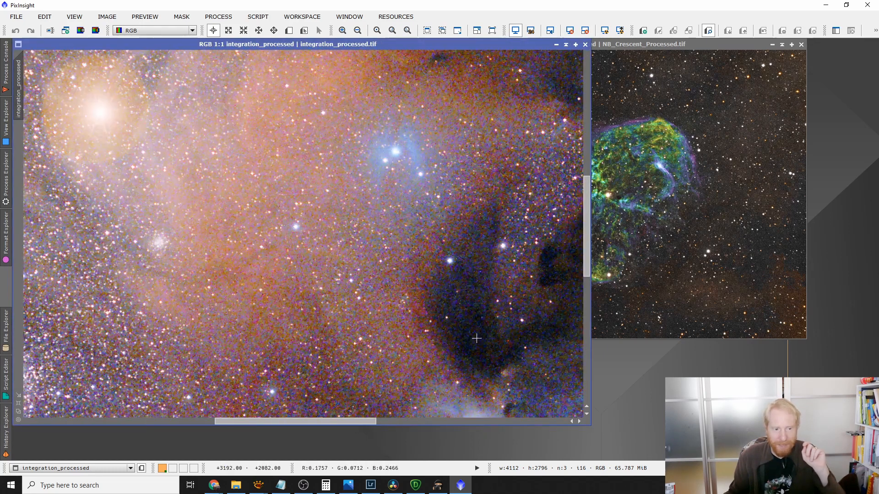
pyautogui.scroll(-1, 476, 339)
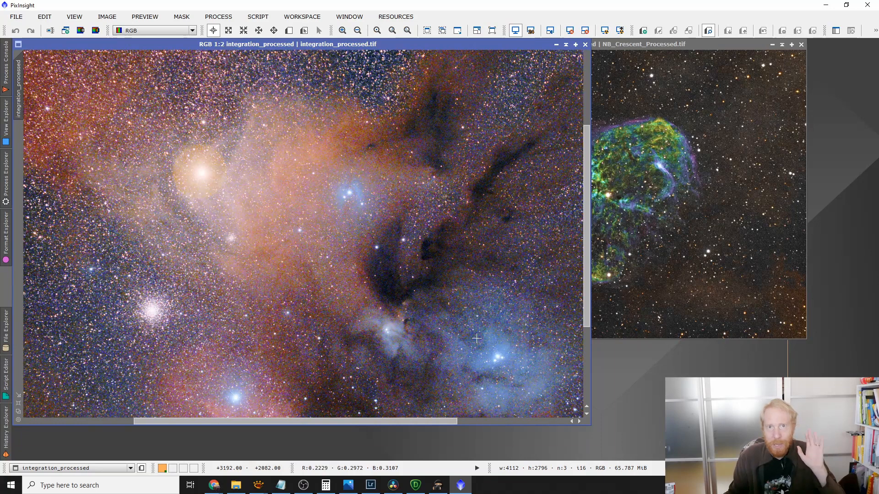
pyautogui.scroll(-3, 477, 339)
pyautogui.scroll(2, 476, 339)
pyautogui.scroll(-1, 477, 338)
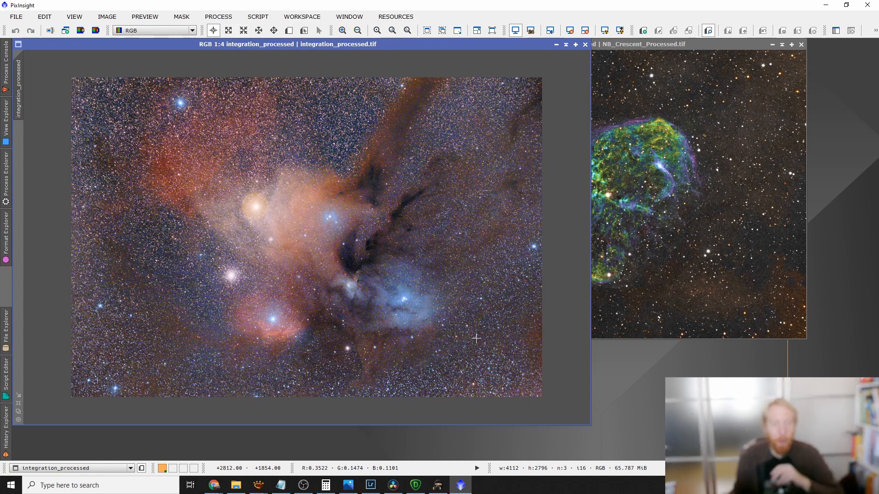
pyautogui.scroll(-1, 361, 310)
pyautogui.scroll(3, 402, 314)
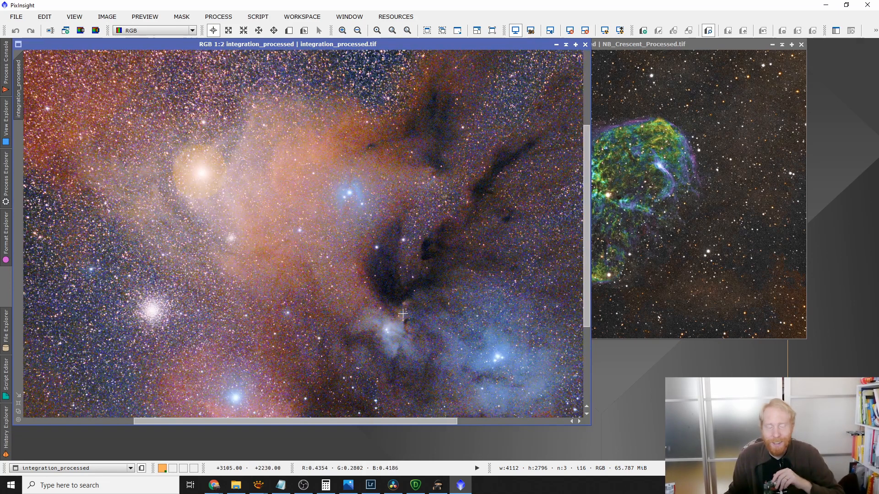
pyautogui.scroll(1, 403, 314)
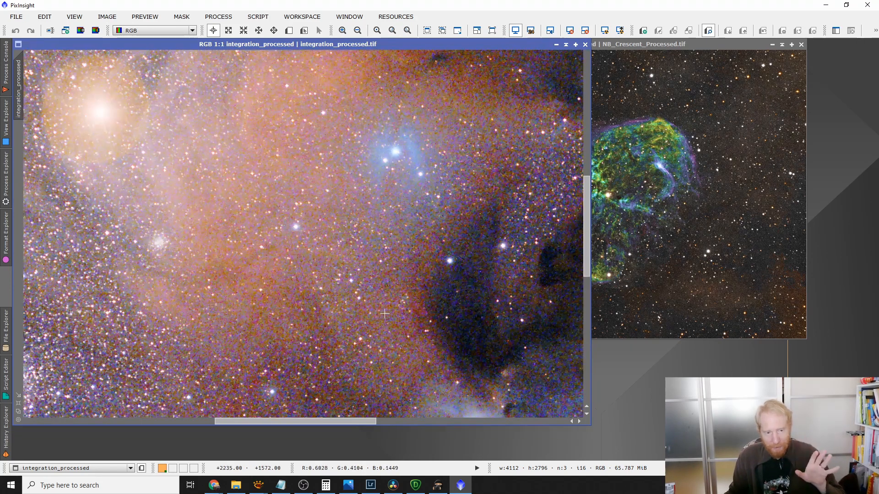
pyautogui.scroll(-3, 384, 314)
pyautogui.scroll(1, 385, 314)
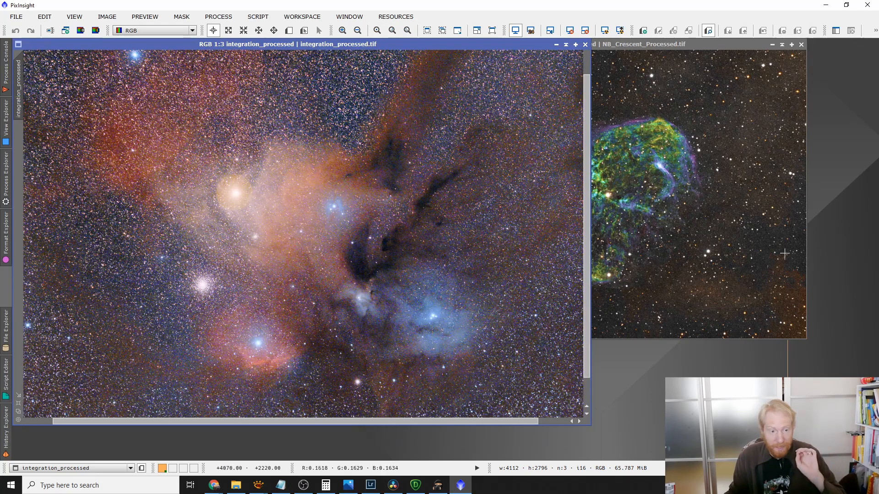
# Bring the NB_Crescent_Processed image forward, enlarge its window and inspect the nebula's fine structure and noise up to 1:1
pyautogui.click(781, 256)
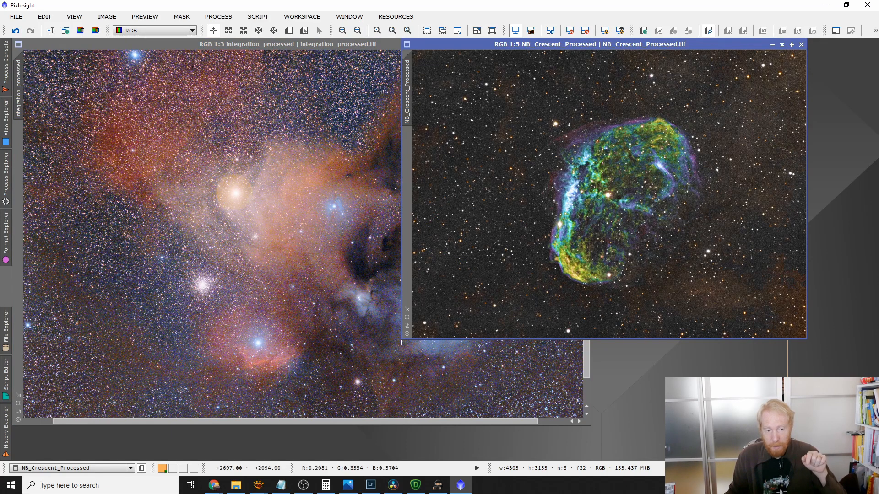
pyautogui.moveTo(400, 339); pyautogui.dragTo(267, 434)
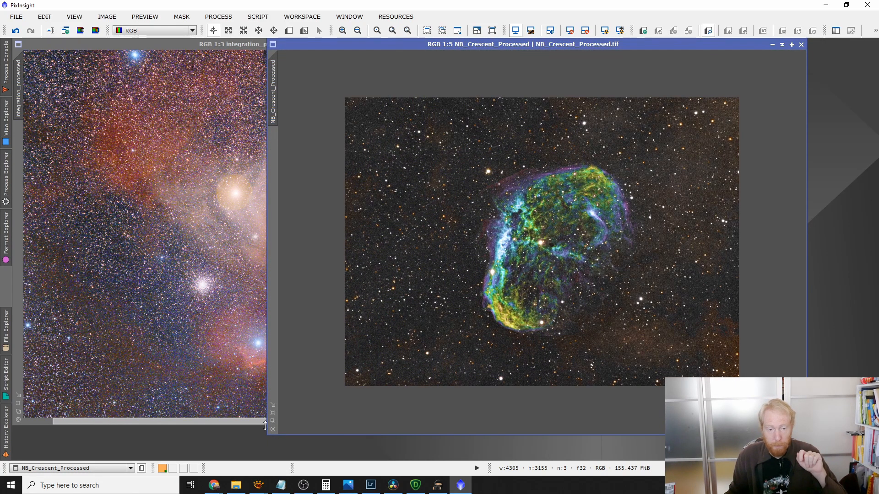
pyautogui.scroll(1, 535, 302)
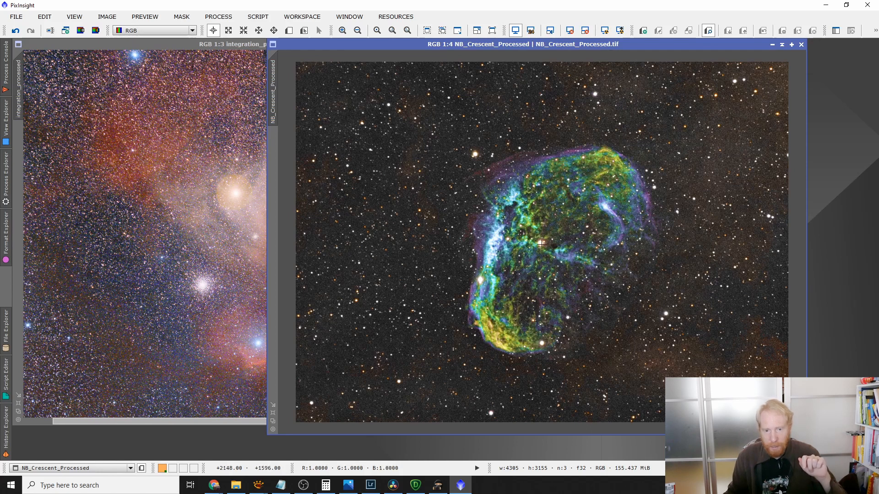
pyautogui.scroll(2, 638, 277)
pyautogui.scroll(1, 637, 277)
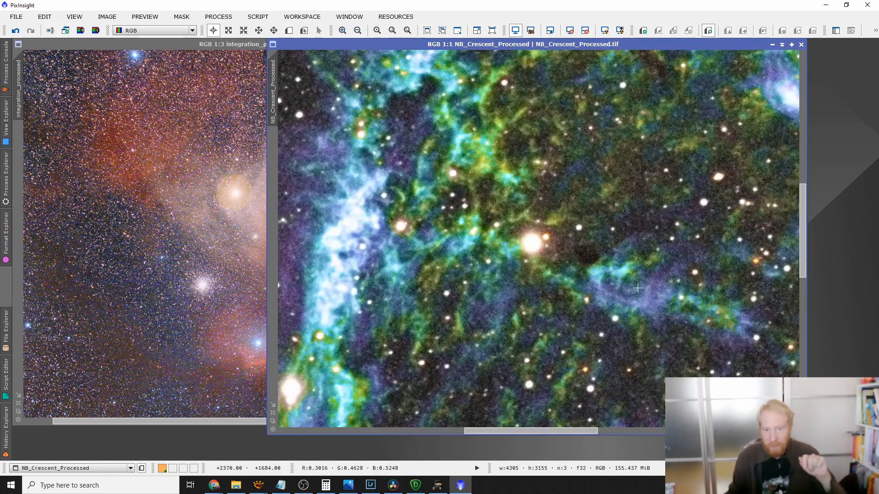
pyautogui.scroll(-1, 539, 239)
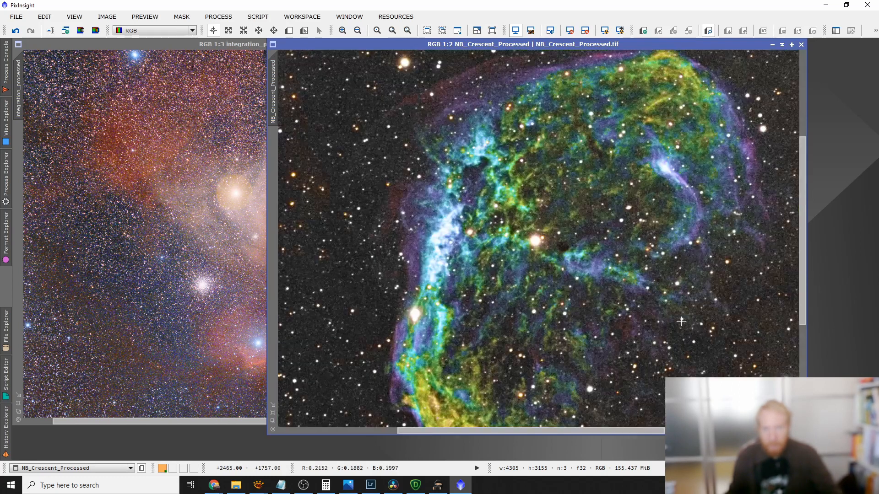
pyautogui.press('space')
pyautogui.moveTo(689, 270); pyautogui.dragTo(618, 332)
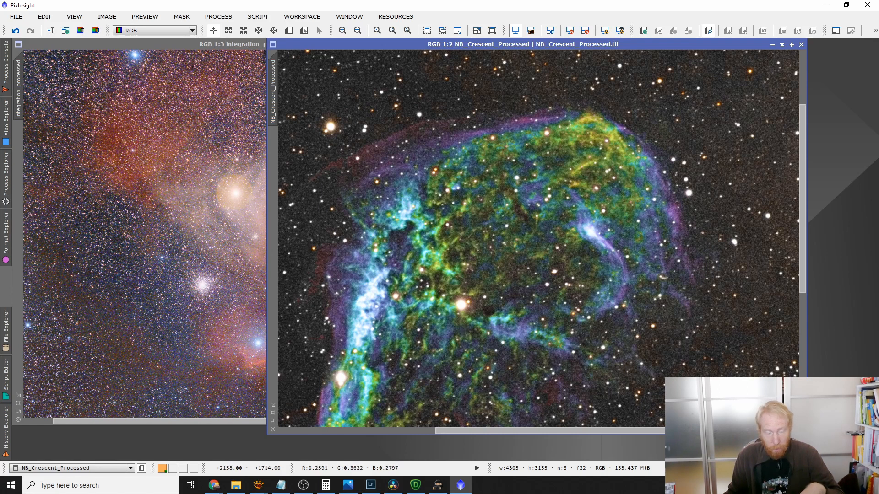
pyautogui.scroll(-1, 463, 345)
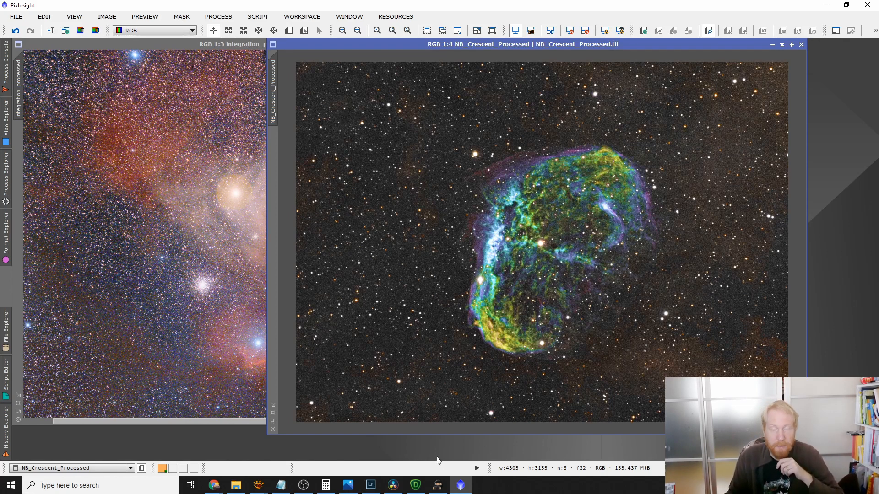
# Switch to Lightroom Classic and examine the noise across the integration_processed.tif photo at 1:1
pyautogui.click(372, 486)
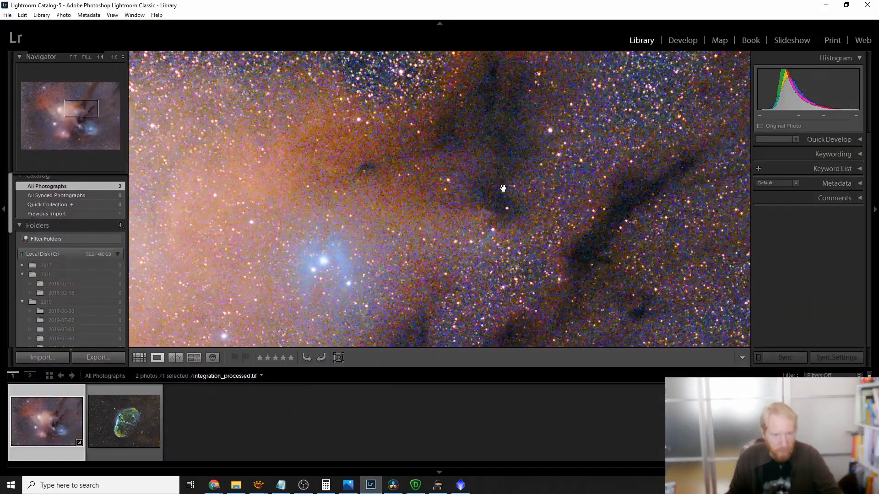
pyautogui.scroll(-5, 448, 199)
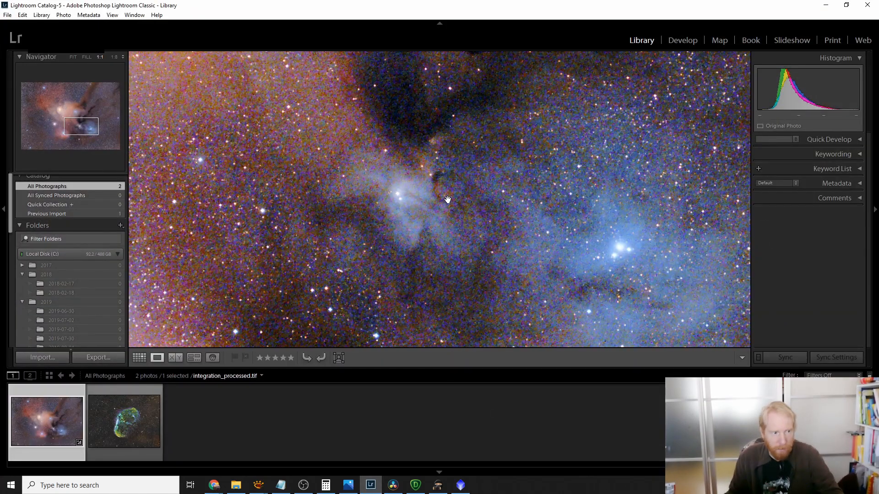
pyautogui.scroll(4, 448, 200)
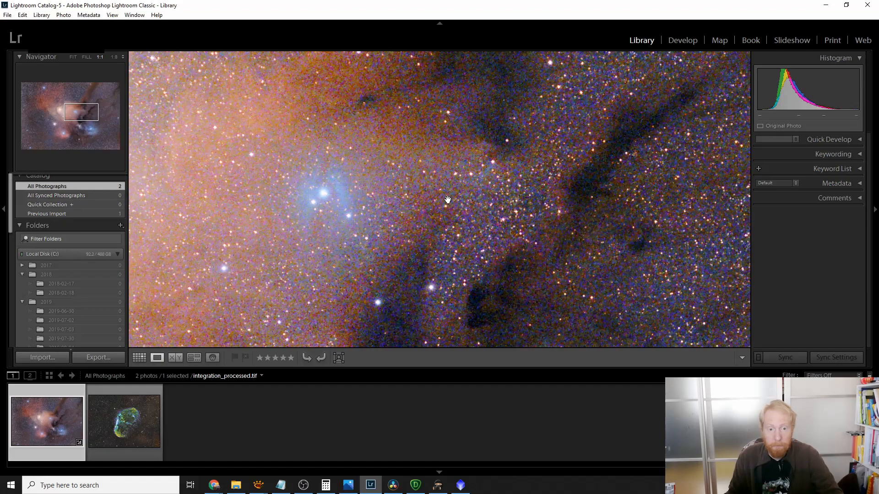
pyautogui.scroll(3, 448, 199)
pyautogui.scroll(-4, 447, 199)
pyautogui.scroll(-5, 448, 199)
pyautogui.scroll(4, 444, 200)
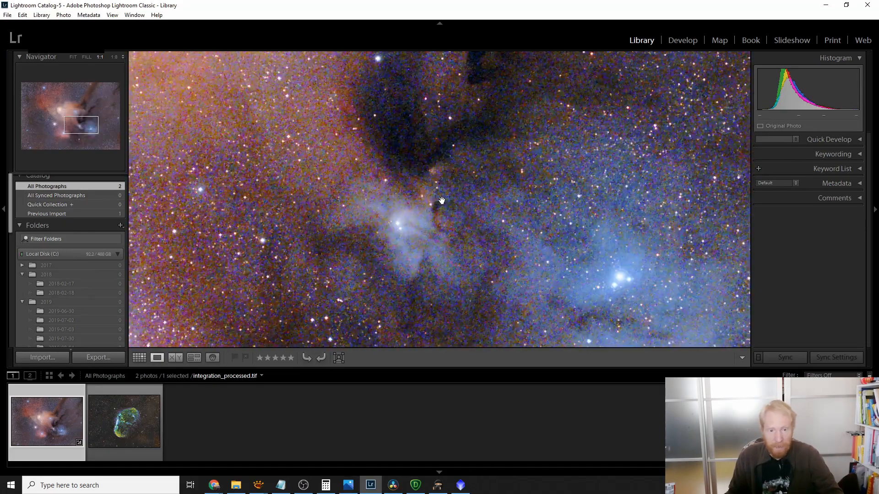
# Open integration_processed.tif for developing and enable its Detail adjustments, covering sharpening and noise reduction
pyautogui.click(682, 41)
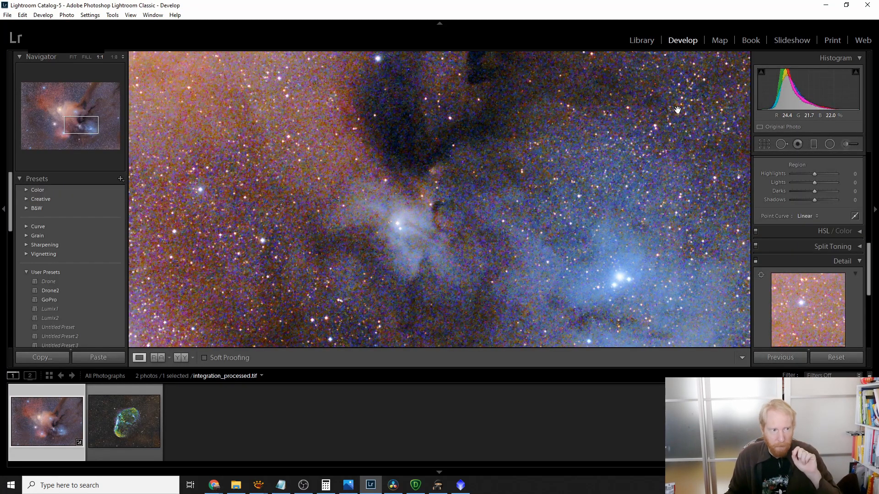
pyautogui.scroll(-3, 638, 184)
pyautogui.scroll(-7, 638, 184)
pyautogui.scroll(7, 680, 159)
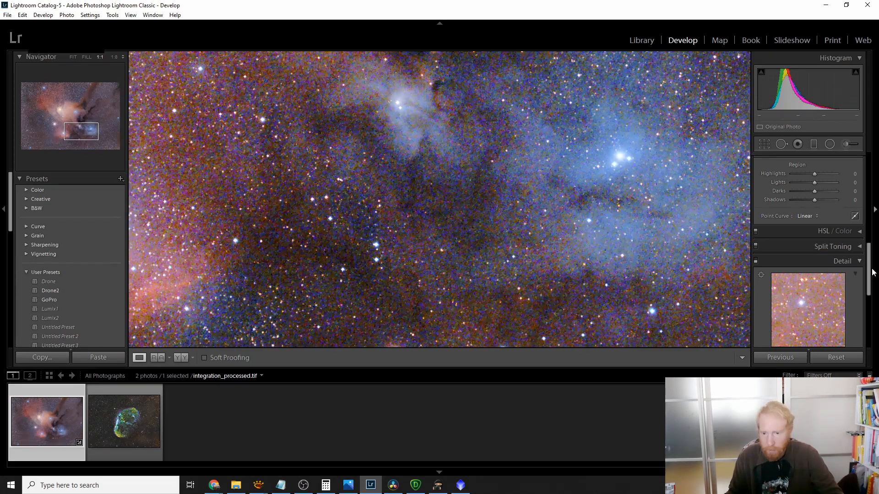
pyautogui.moveTo(869, 271)
pyautogui.mouseDown()
pyautogui.moveTo(868, 301)
pyautogui.moveTo(869, 285)
pyautogui.mouseUp()
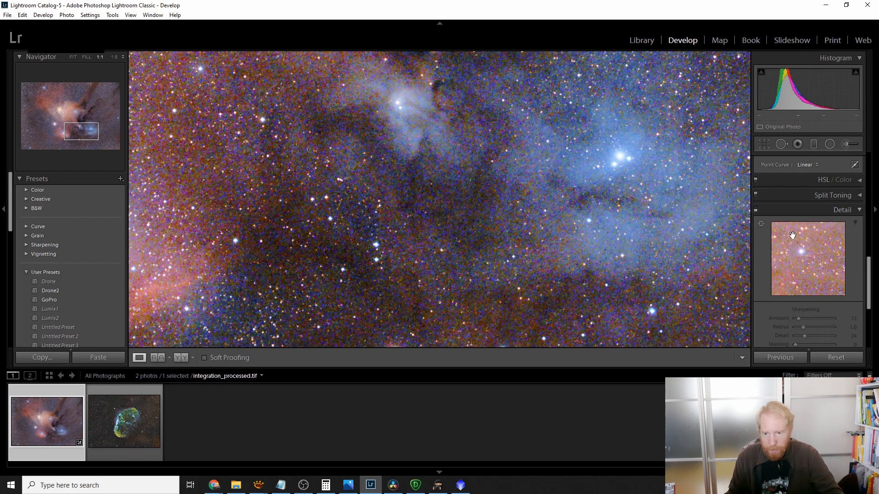
pyautogui.scroll(-3, 847, 275)
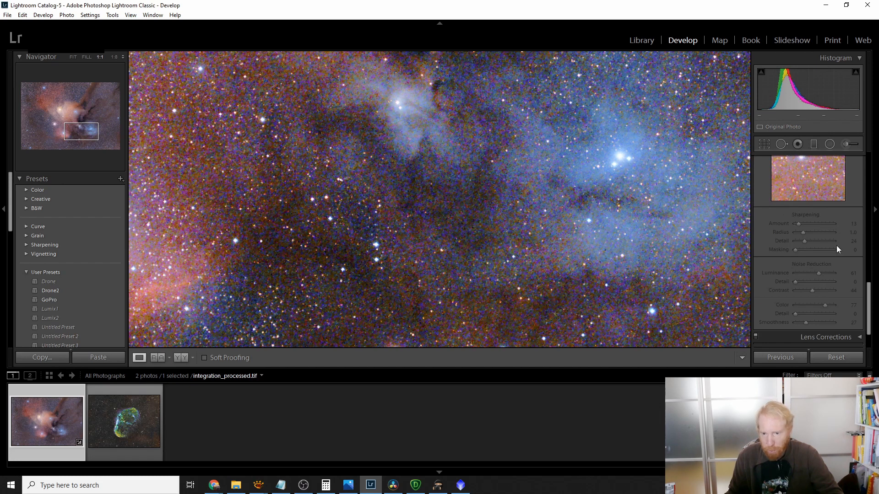
pyautogui.scroll(2, 828, 252)
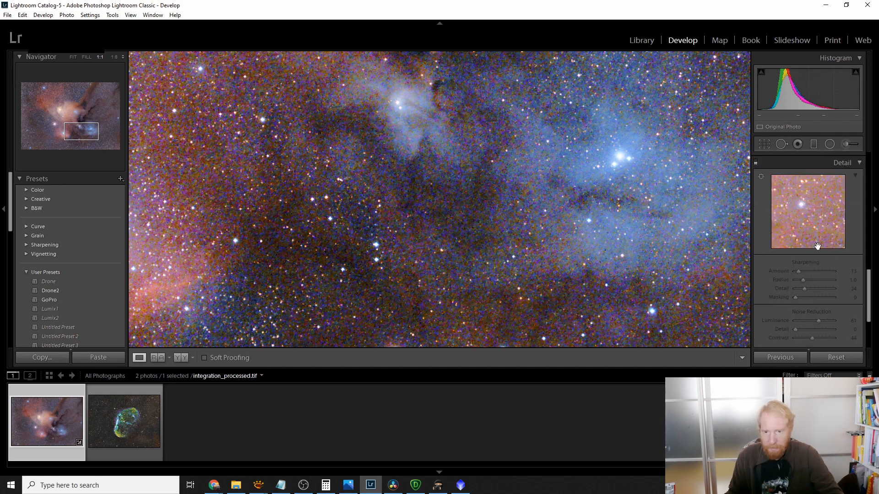
pyautogui.scroll(2, 764, 203)
pyautogui.click(755, 210)
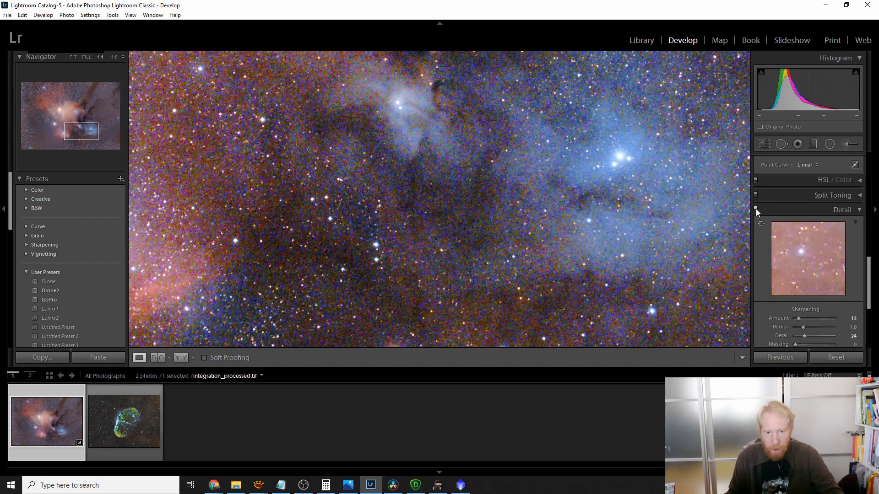
# Examine the noise-reduced photo at 1:1 around the dark, blue and orange nebula areas and review the noise reduction settings
pyautogui.moveTo(537, 190); pyautogui.dragTo(504, 317)
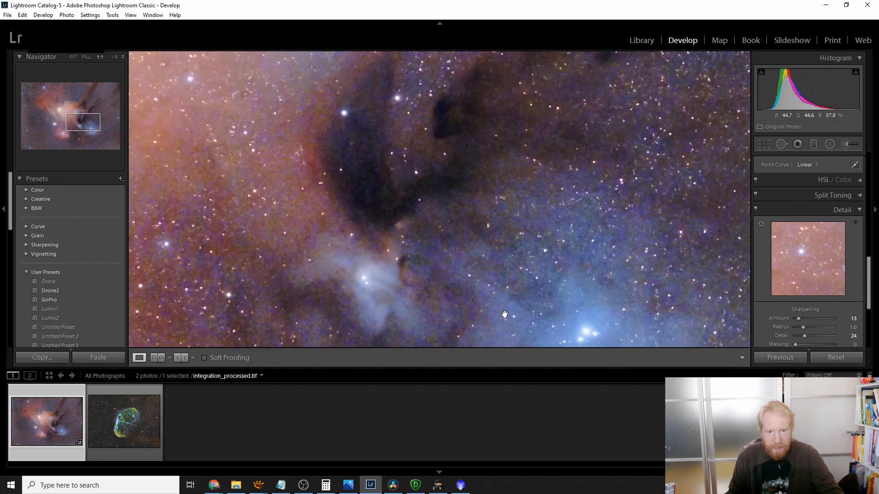
pyautogui.moveTo(421, 151); pyautogui.dragTo(412, 271)
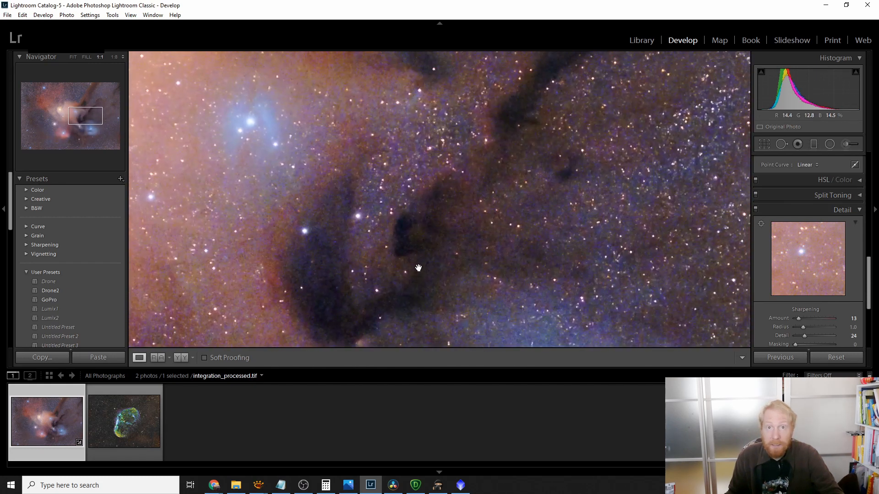
pyautogui.moveTo(675, 173); pyautogui.dragTo(741, 301)
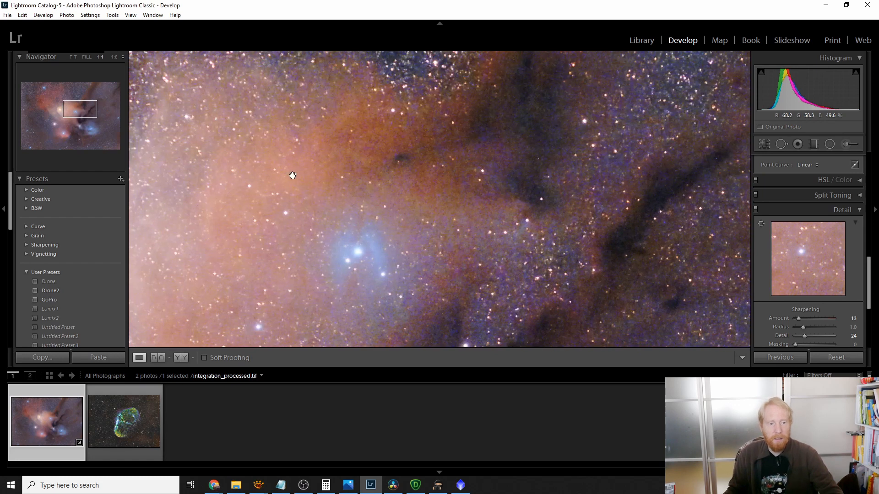
pyautogui.moveTo(192, 135); pyautogui.dragTo(498, 141)
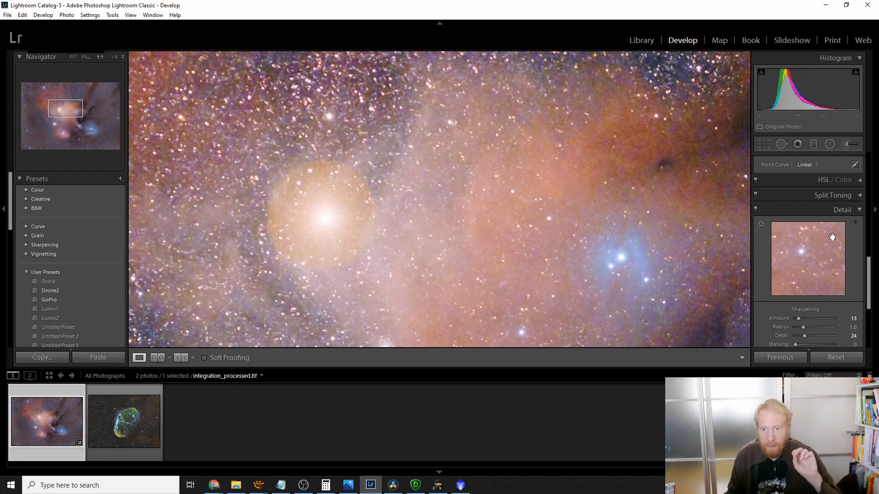
pyautogui.scroll(-2, 845, 251)
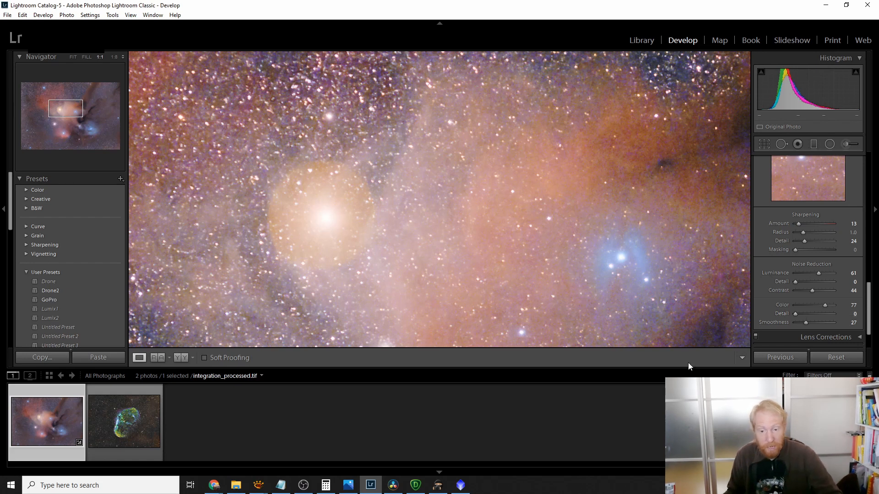
# Reduce the filmstrip's height to give the photo more room and check the star field above the nebula
pyautogui.moveTo(661, 374); pyautogui.dragTo(661, 401)
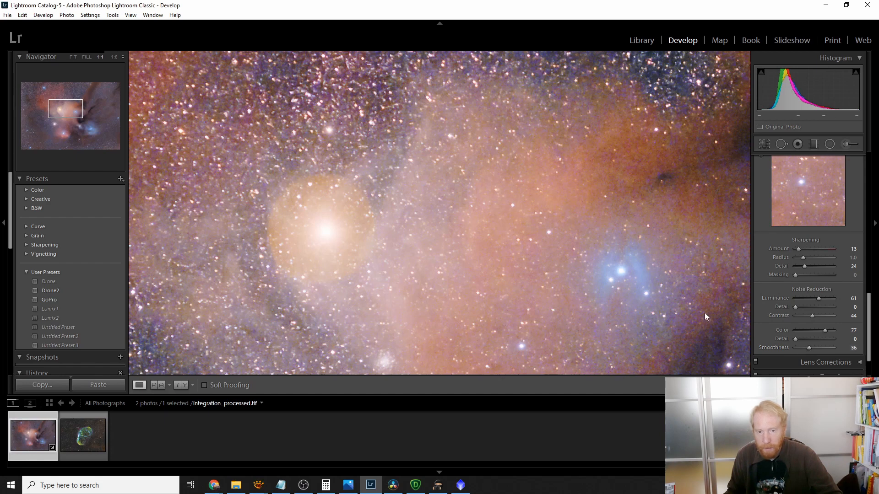
pyautogui.moveTo(631, 156); pyautogui.dragTo(370, 304)
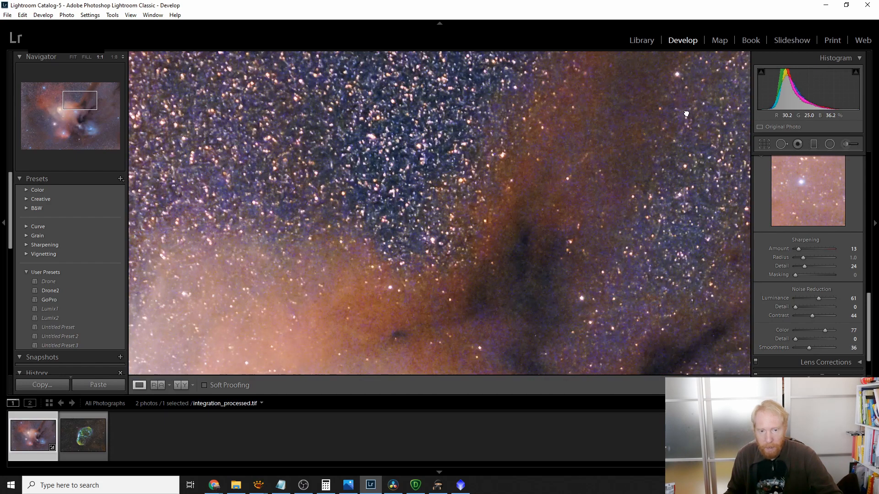
pyautogui.moveTo(686, 112); pyautogui.dragTo(638, 202)
# Fill the viewing area with the photo and set the sharpening amount to 114
pyautogui.click(86, 57)
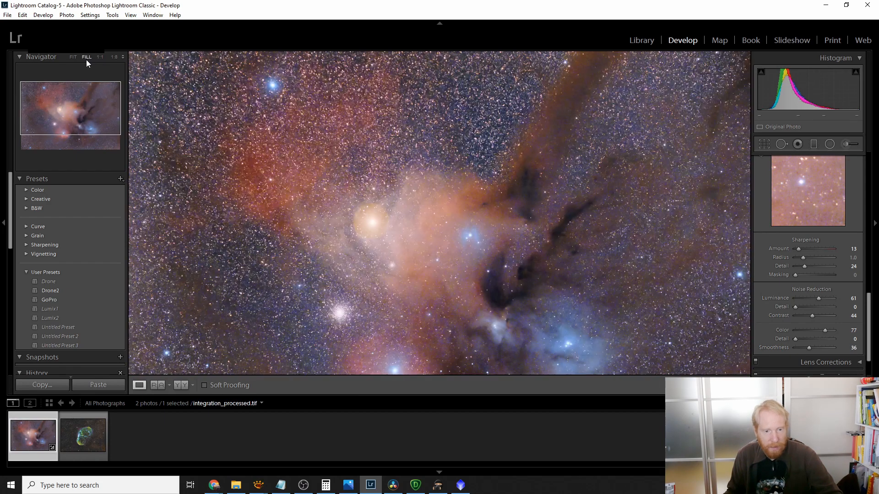
pyautogui.moveTo(673, 303); pyautogui.dragTo(657, 203)
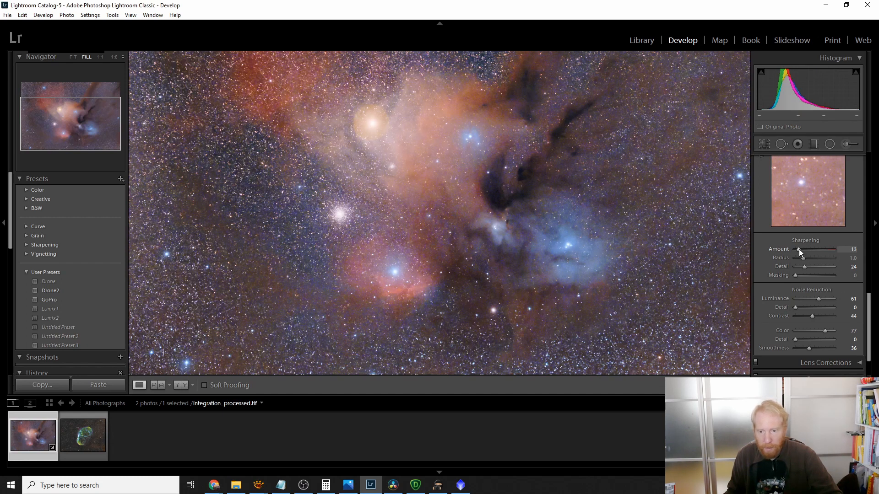
pyautogui.moveTo(797, 249); pyautogui.dragTo(824, 255)
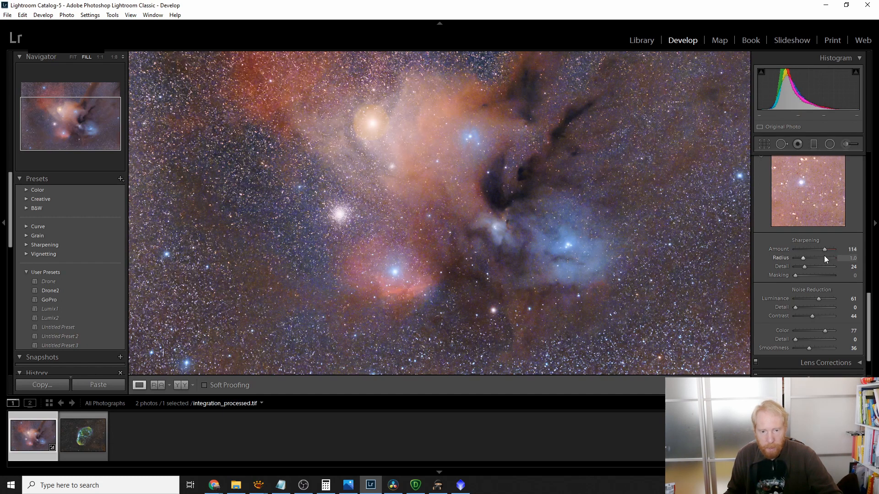
# Zoom the photo to 1:1 and set sharpening to amount 13 and detail 27
pyautogui.click(99, 57)
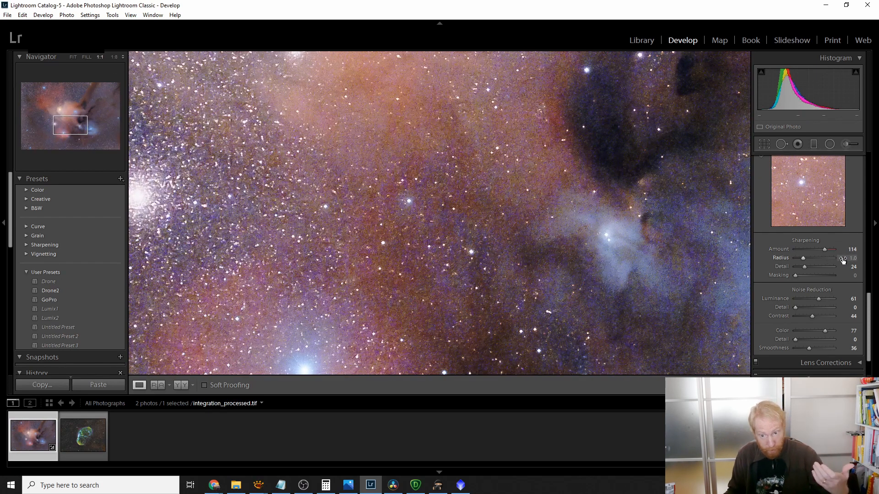
pyautogui.moveTo(802, 250); pyautogui.dragTo(796, 249)
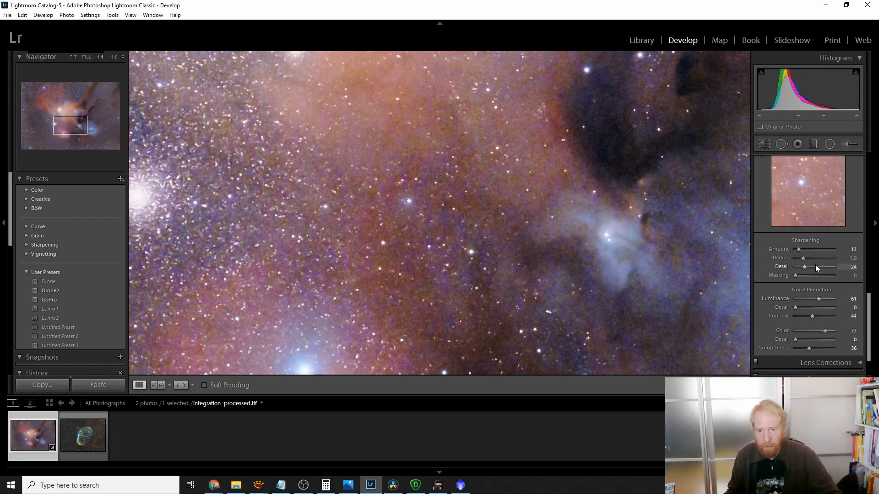
pyautogui.moveTo(806, 267); pyautogui.dragTo(814, 268)
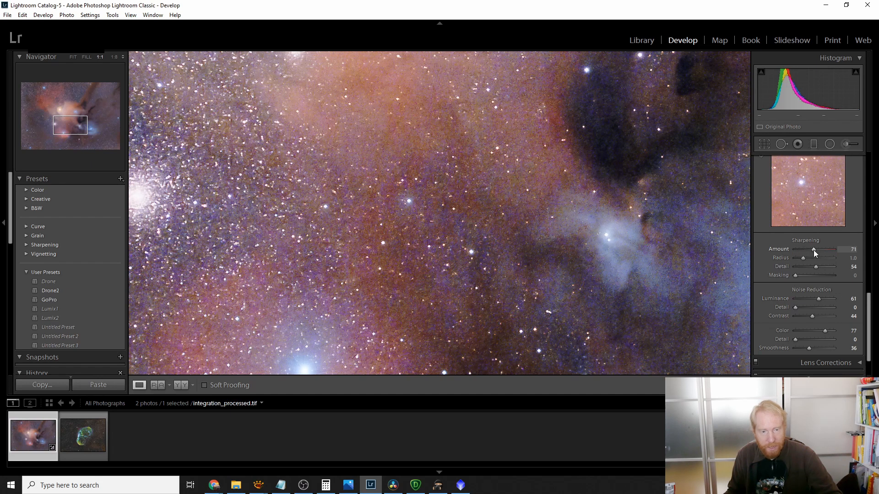
pyautogui.moveTo(811, 249); pyautogui.dragTo(799, 251)
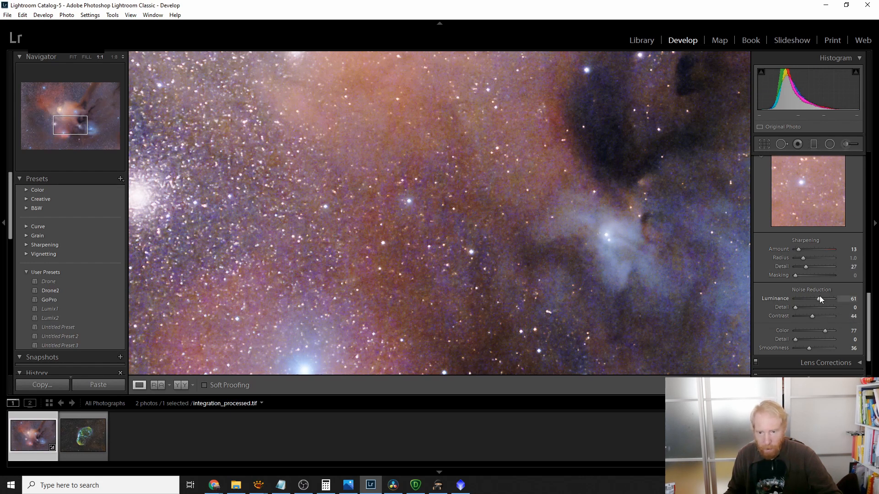
# Try luminance noise reduction at 96 and inspect the orange, blue and dark nebula areas at 1:1
pyautogui.click(832, 299)
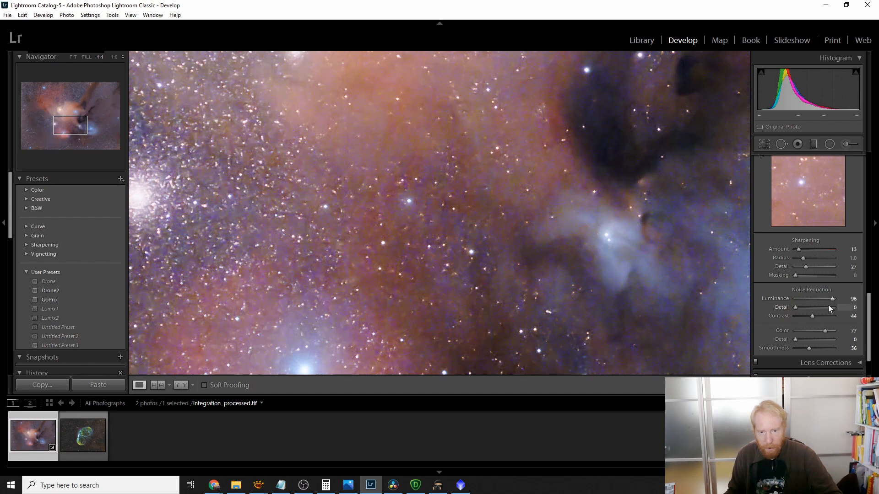
pyautogui.moveTo(586, 139); pyautogui.dragTo(543, 484)
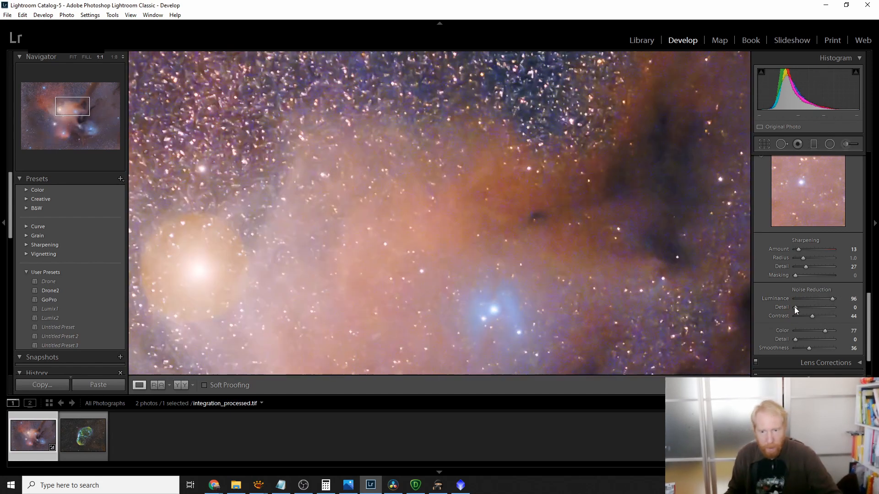
pyautogui.moveTo(648, 290); pyautogui.dragTo(468, 89)
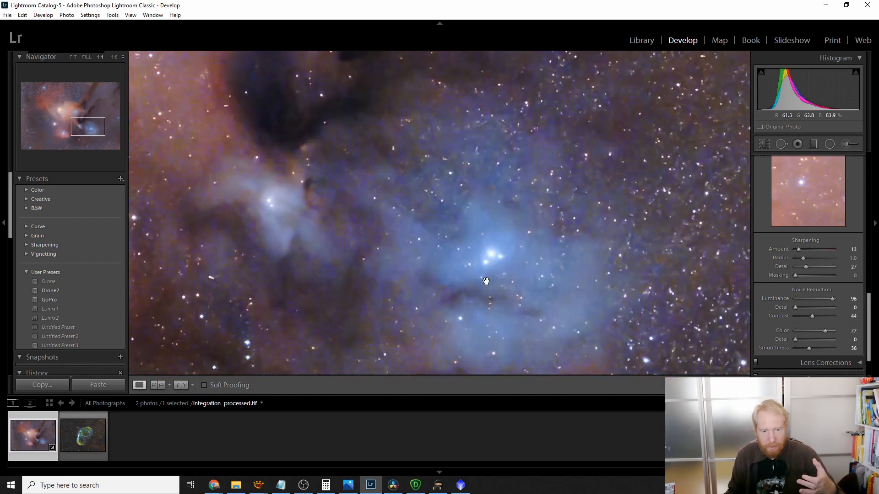
pyautogui.moveTo(488, 277); pyautogui.dragTo(474, 214)
pyautogui.moveTo(566, 329)
pyautogui.mouseDown()
pyautogui.moveTo(586, 196)
pyautogui.moveTo(596, 212)
pyautogui.moveTo(555, 341)
pyautogui.mouseUp()
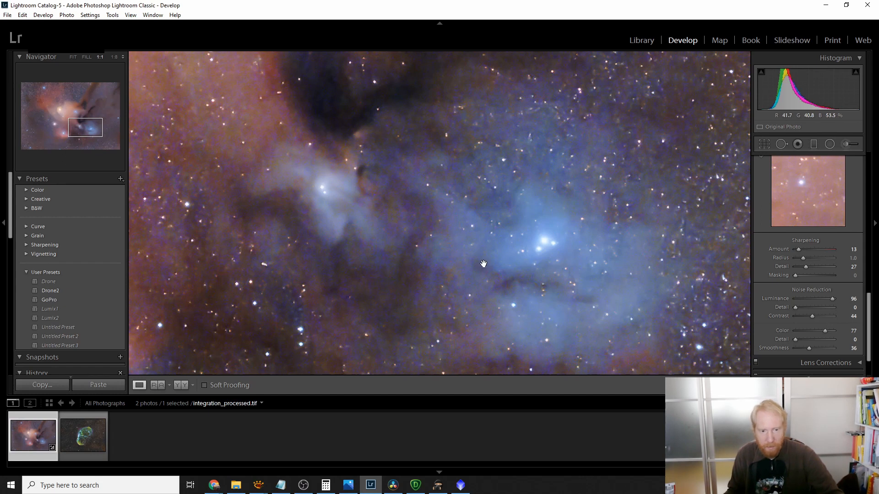
pyautogui.moveTo(419, 72); pyautogui.dragTo(462, 331)
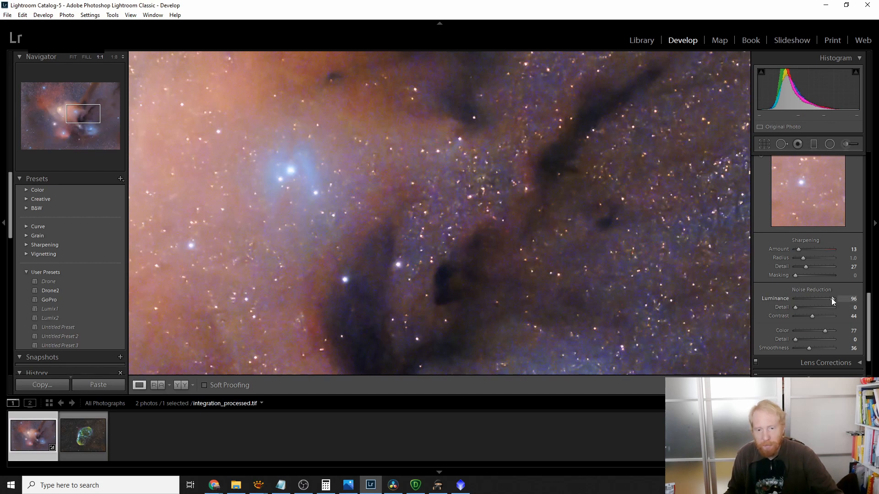
# Lower the luminance noise reduction to 74 and check the result around the blue nebula
pyautogui.moveTo(823, 301); pyautogui.dragTo(823, 303)
pyautogui.moveTo(680, 275)
pyautogui.mouseDown()
pyautogui.moveTo(555, 150)
pyautogui.moveTo(550, 102)
pyautogui.mouseUp()
pyautogui.moveTo(584, 291); pyautogui.dragTo(565, 125)
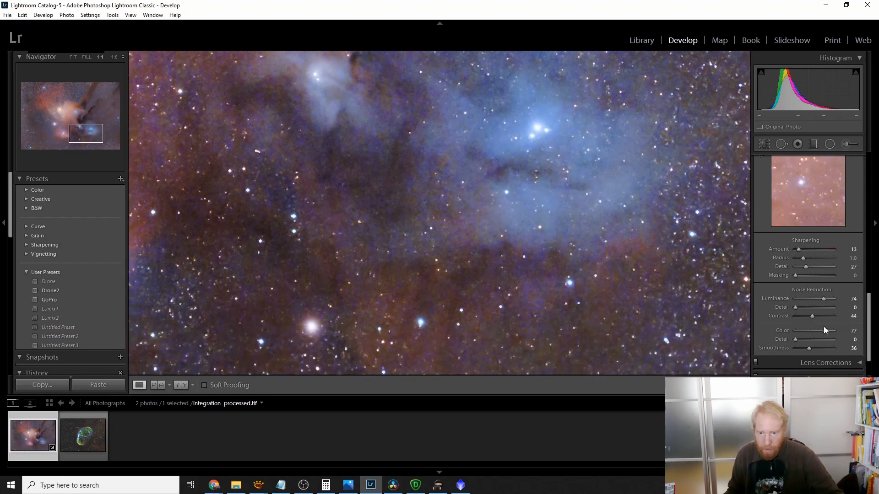
# Test color noise reduction at 0 on the star field beside the blue nebula, and set it to 68
pyautogui.moveTo(665, 324); pyautogui.dragTo(535, 335)
pyautogui.moveTo(829, 337); pyautogui.dragTo(744, 339)
pyautogui.moveTo(692, 148); pyautogui.dragTo(471, 242)
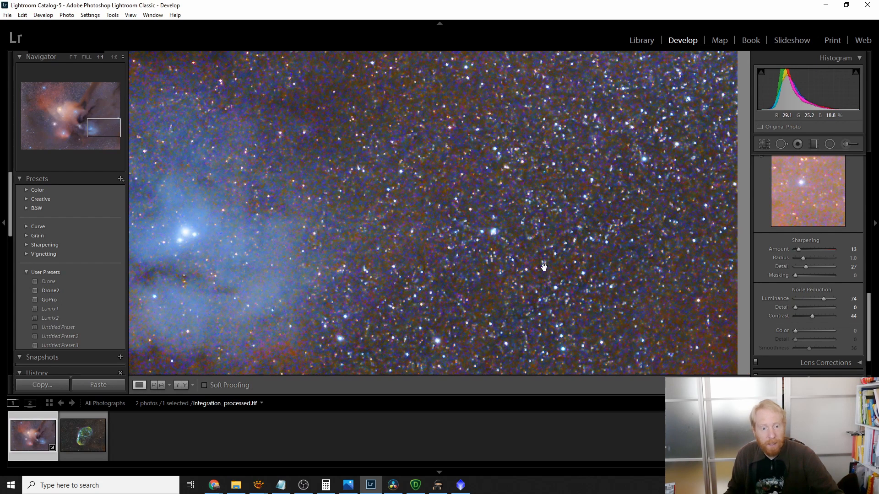
pyautogui.moveTo(795, 331); pyautogui.dragTo(822, 337)
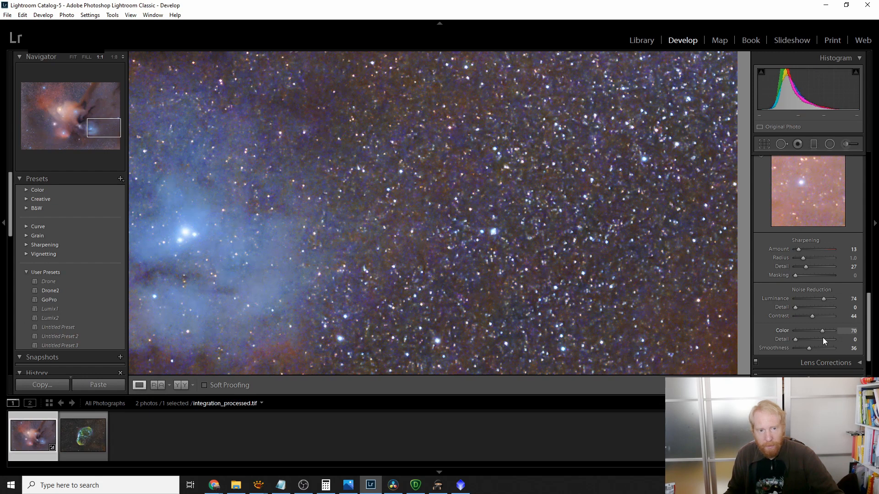
pyautogui.moveTo(823, 338); pyautogui.dragTo(821, 337)
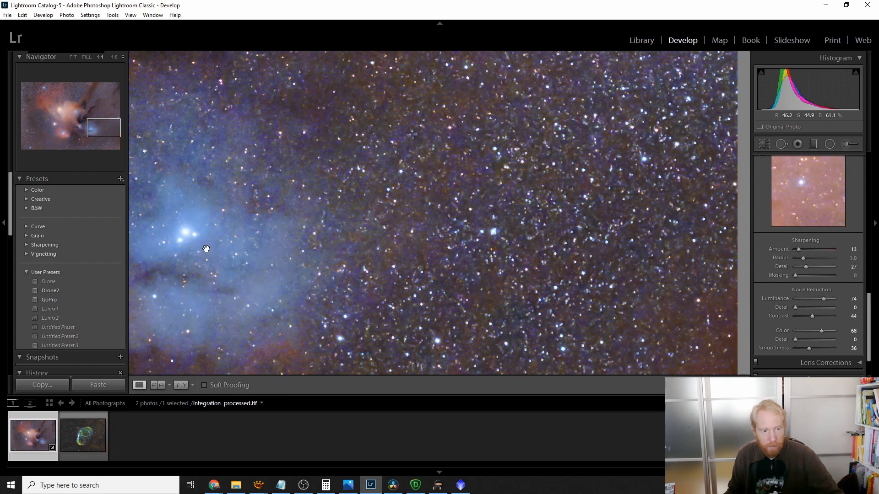
# Fit the whole photo in view and compare it with the Detail adjustments turned off and on
pyautogui.moveTo(192, 142); pyautogui.dragTo(337, 171)
pyautogui.click(73, 58)
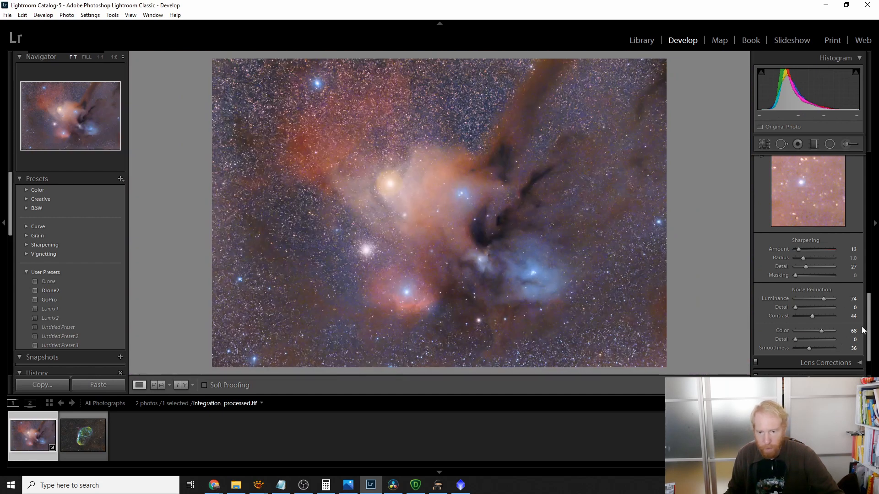
pyautogui.scroll(5, 861, 320)
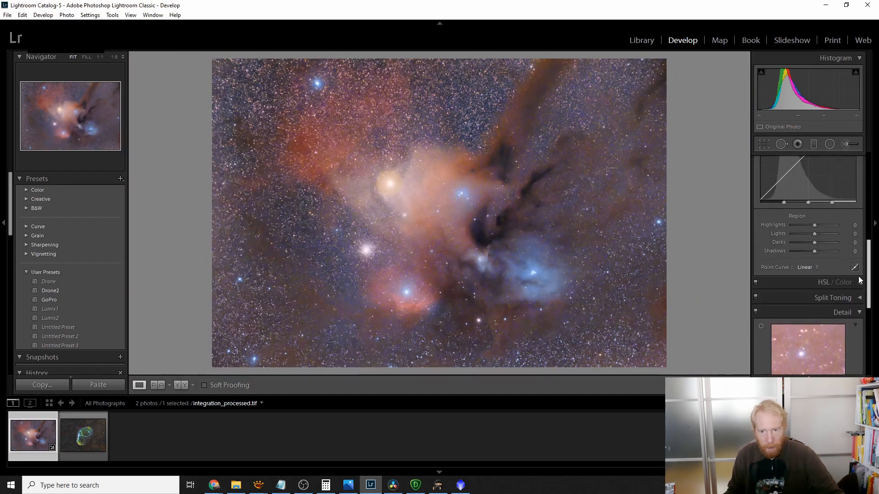
pyautogui.scroll(-1, 859, 280)
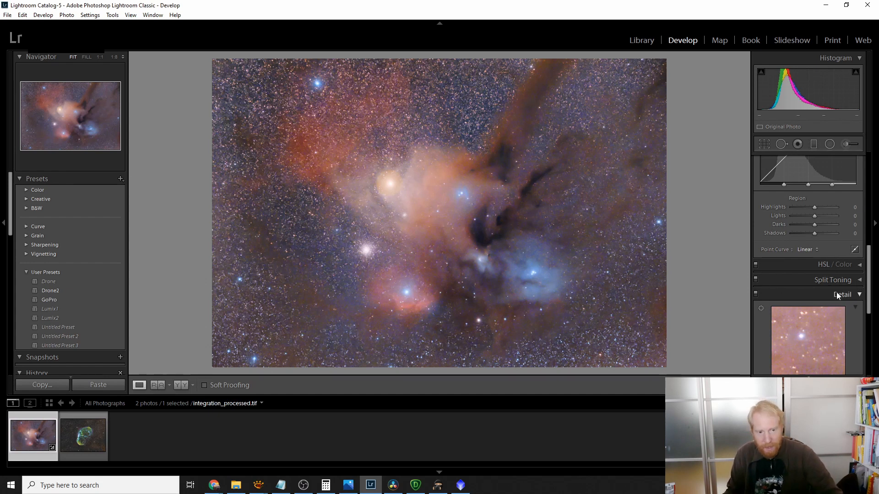
pyautogui.click(755, 294)
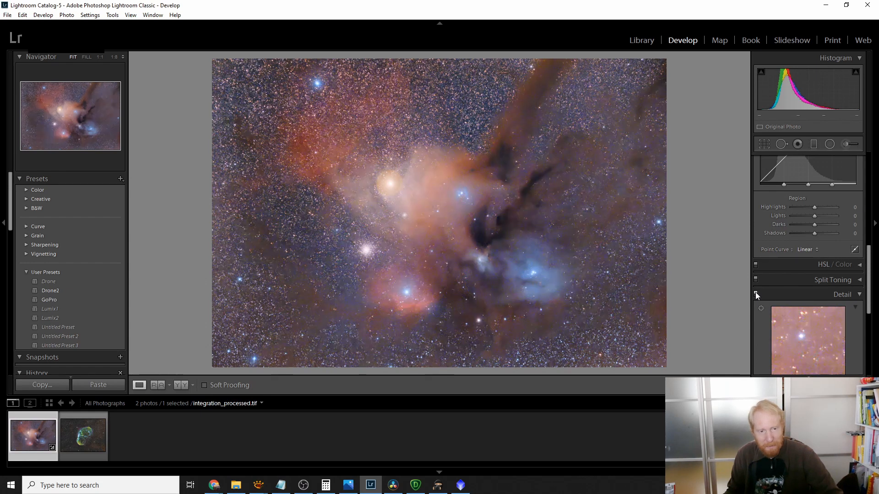
pyautogui.click(755, 295)
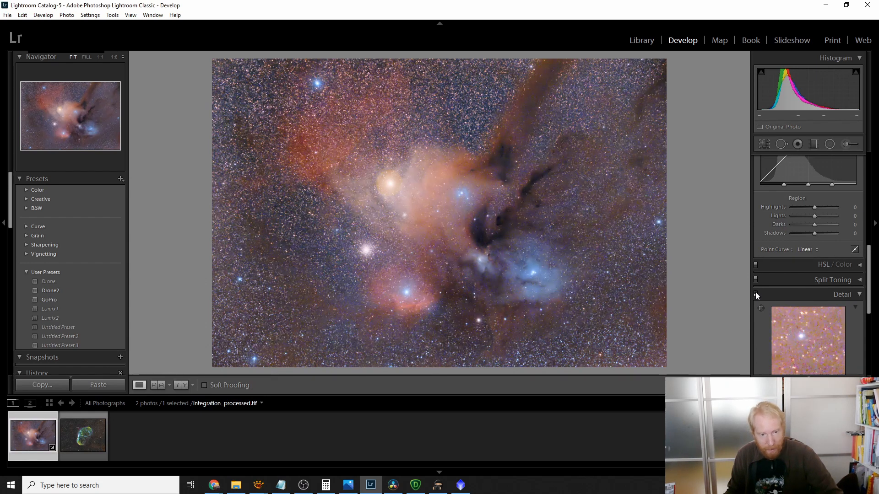
# Set luminance noise reduction to 65 with detail 7, and color noise reduction to 54 with detail 10
pyautogui.scroll(-5, 813, 308)
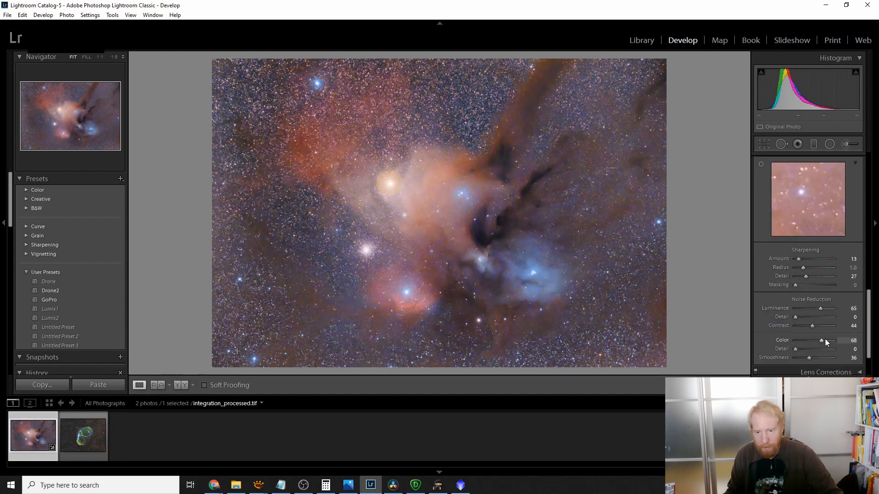
pyautogui.moveTo(819, 340); pyautogui.dragTo(800, 316)
pyautogui.moveTo(796, 351); pyautogui.dragTo(799, 352)
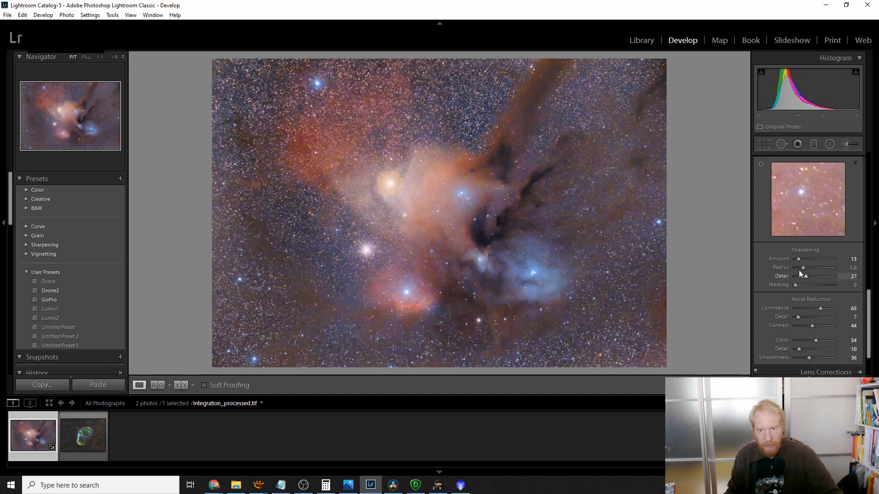
pyautogui.scroll(2, 780, 269)
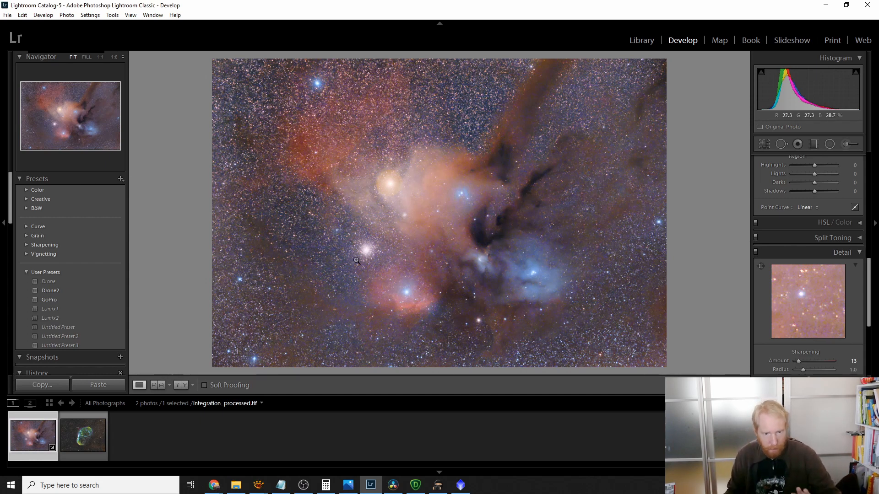
# Switch to NB_Crescent_Processed.tif and inspect the upper part of the nebula at 1:1
pyautogui.click(78, 434)
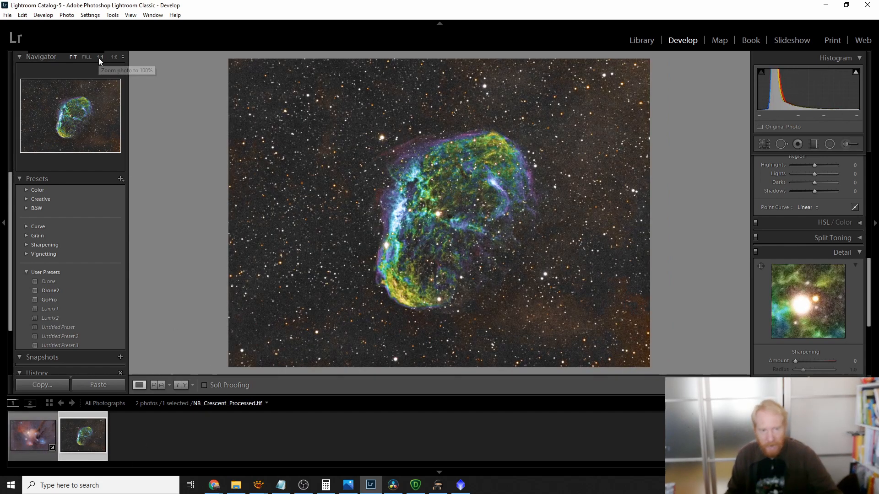
pyautogui.click(98, 57)
pyautogui.moveTo(179, 113); pyautogui.dragTo(841, 299)
pyautogui.moveTo(578, 186); pyautogui.dragTo(588, 293)
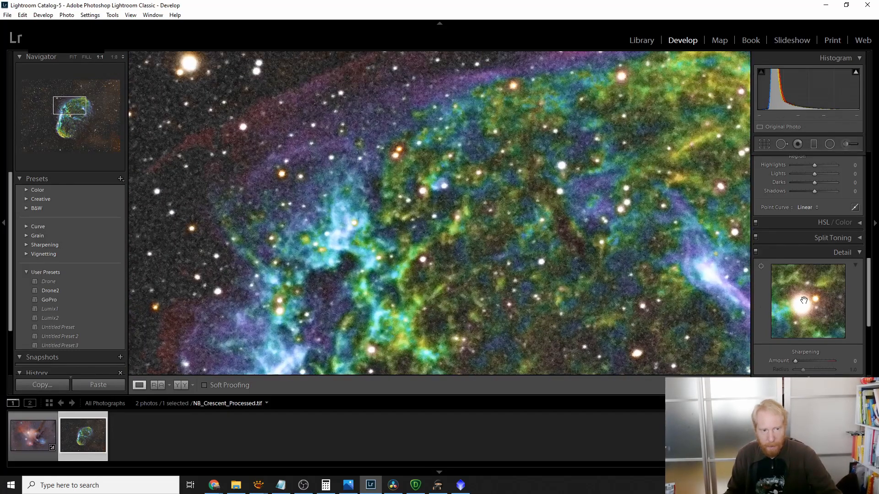
# Set the color noise reduction to 74, checking its effect on the dark star field above the nebula
pyautogui.scroll(-3, 847, 308)
pyautogui.moveTo(790, 287); pyautogui.dragTo(825, 293)
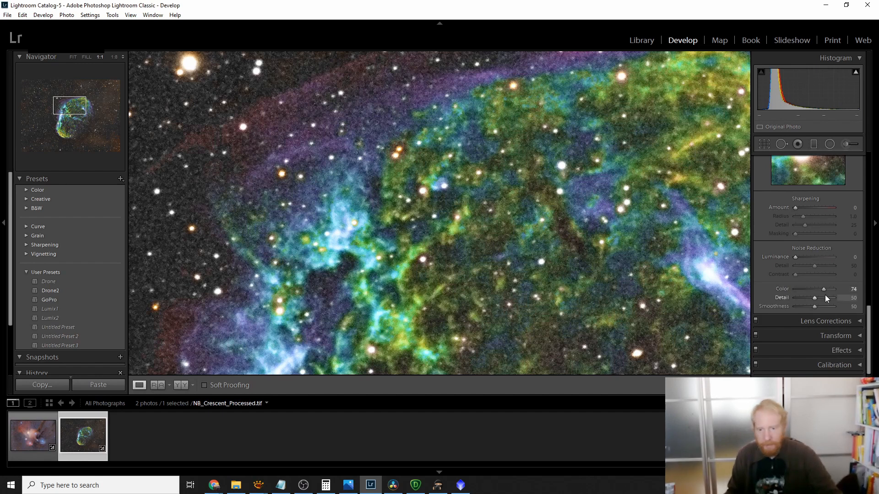
pyautogui.moveTo(283, 164); pyautogui.dragTo(425, 405)
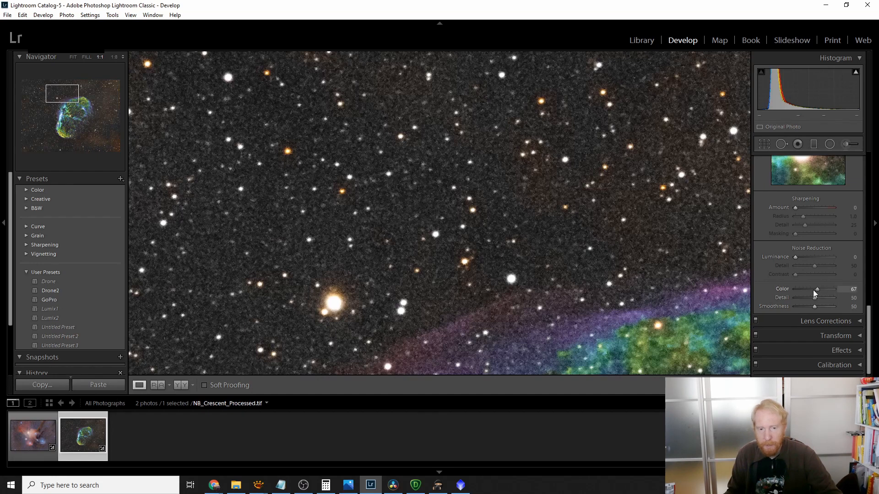
pyautogui.moveTo(804, 290)
pyautogui.mouseDown()
pyautogui.moveTo(776, 294)
pyautogui.moveTo(811, 291)
pyautogui.mouseUp()
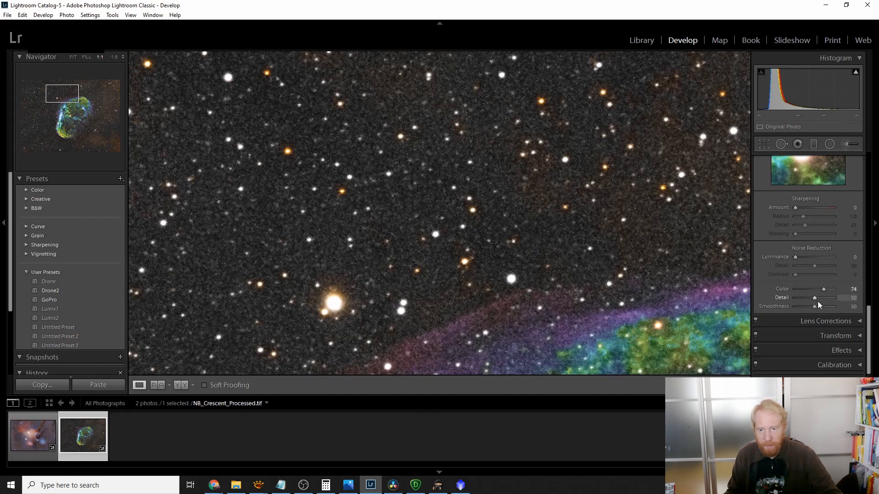
pyautogui.scroll(3, 787, 214)
pyautogui.scroll(-3, 787, 256)
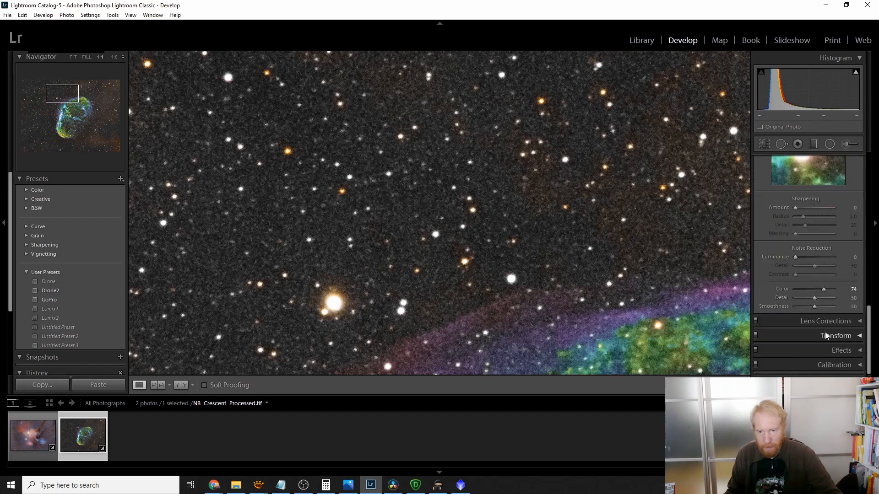
# Try luminance noise reduction at 87 with detail 0 and inspect the nebula's filaments and bright arc
pyautogui.moveTo(794, 257); pyautogui.dragTo(822, 259)
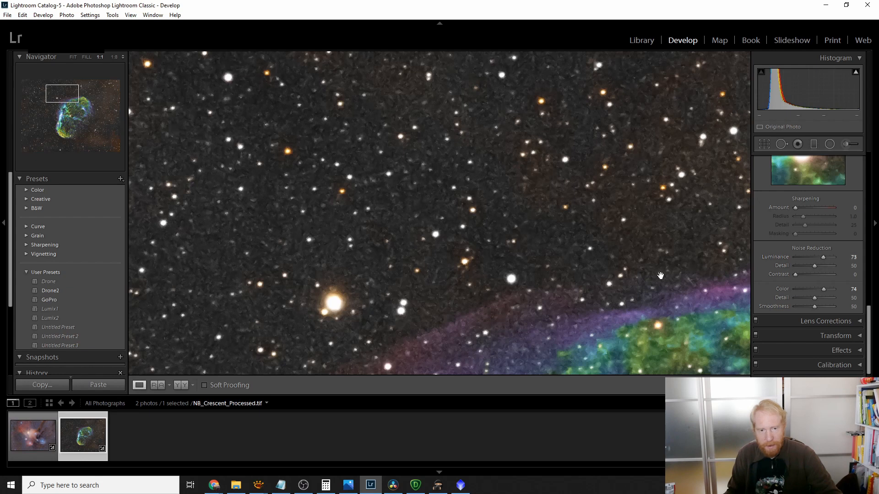
pyautogui.moveTo(614, 271); pyautogui.dragTo(359, 90)
pyautogui.moveTo(538, 312); pyautogui.dragTo(647, 120)
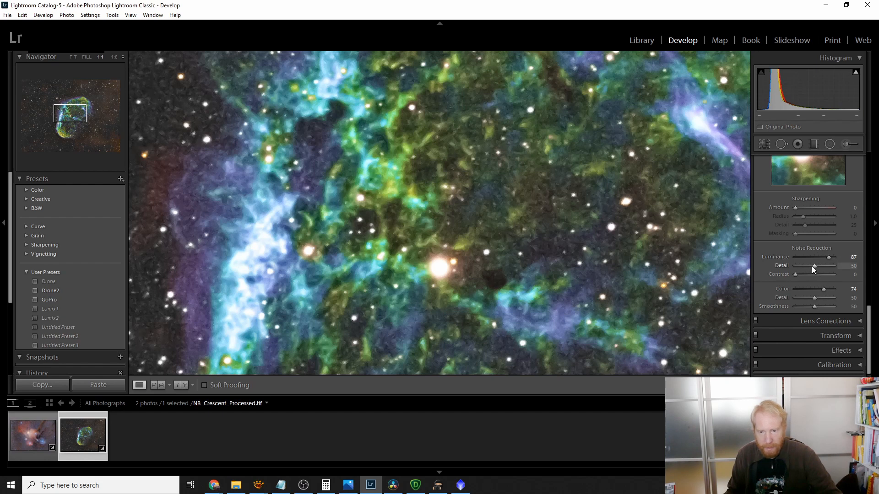
pyautogui.moveTo(812, 265); pyautogui.dragTo(770, 265)
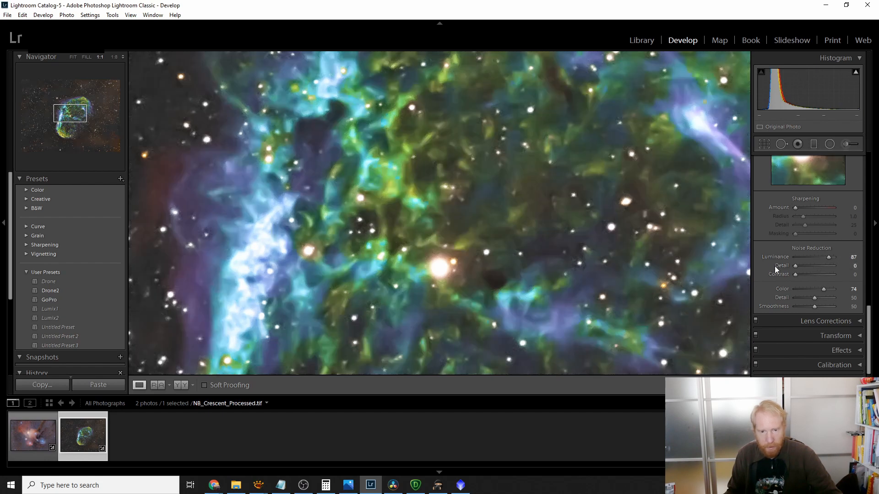
pyautogui.moveTo(674, 251); pyautogui.dragTo(485, 143)
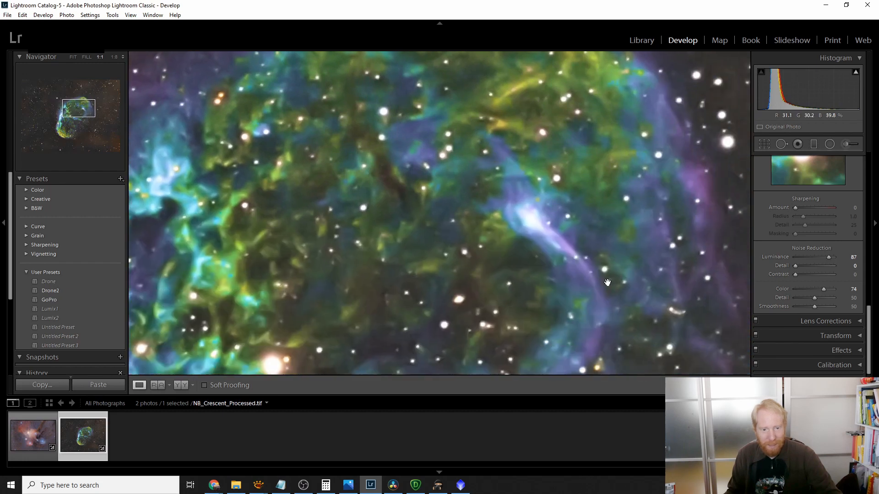
pyautogui.moveTo(620, 327); pyautogui.dragTo(527, 188)
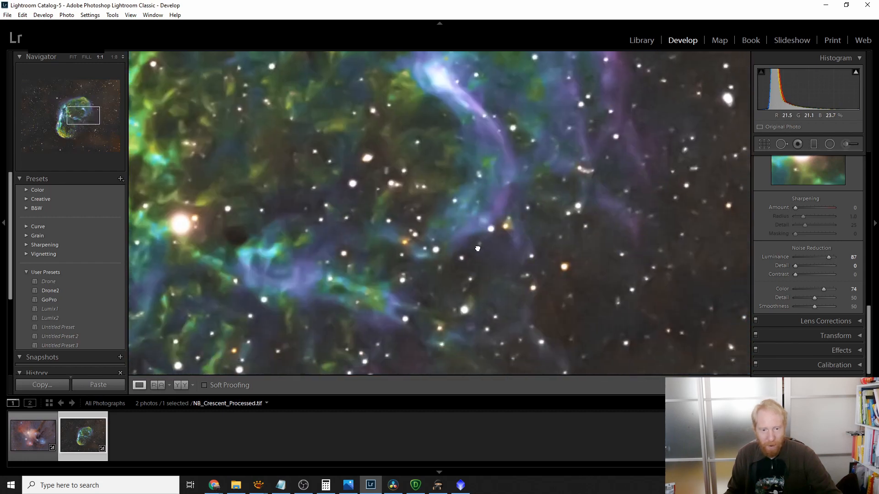
pyautogui.moveTo(458, 232); pyautogui.dragTo(586, 299)
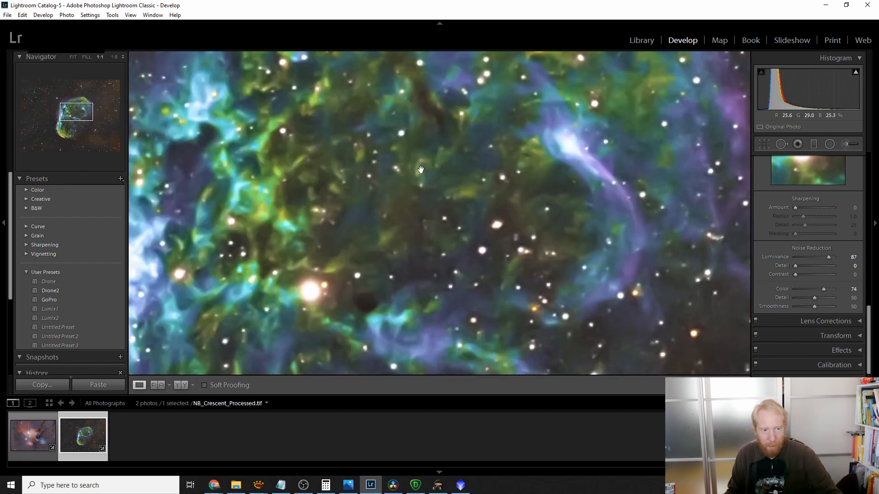
# Fill the viewing area with the Crescent photo and set luminance noise reduction to 77 with detail 42
pyautogui.click(87, 57)
pyautogui.moveTo(372, 213); pyautogui.dragTo(373, 171)
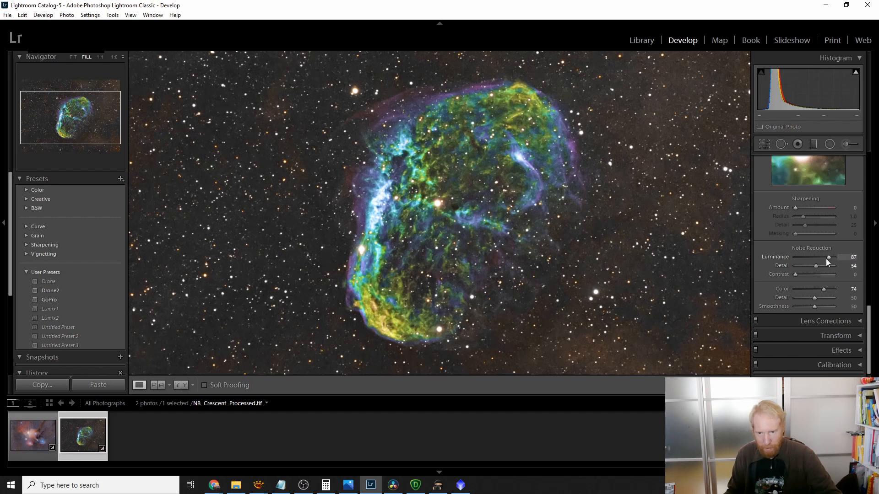
pyautogui.moveTo(815, 265); pyautogui.dragTo(811, 266)
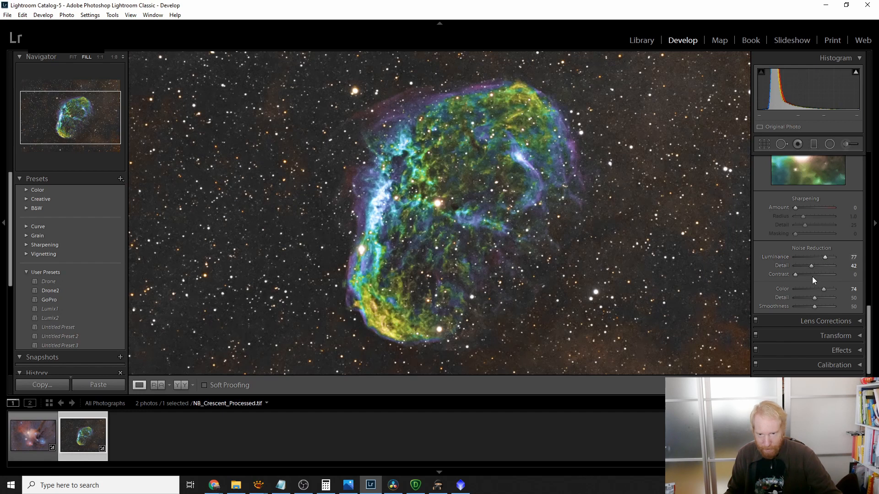
# Set the luminance contrast to 15, the color detail to 25 and the color smoothness to 54 for the Crescent photo
pyautogui.moveTo(798, 276); pyautogui.dragTo(801, 276)
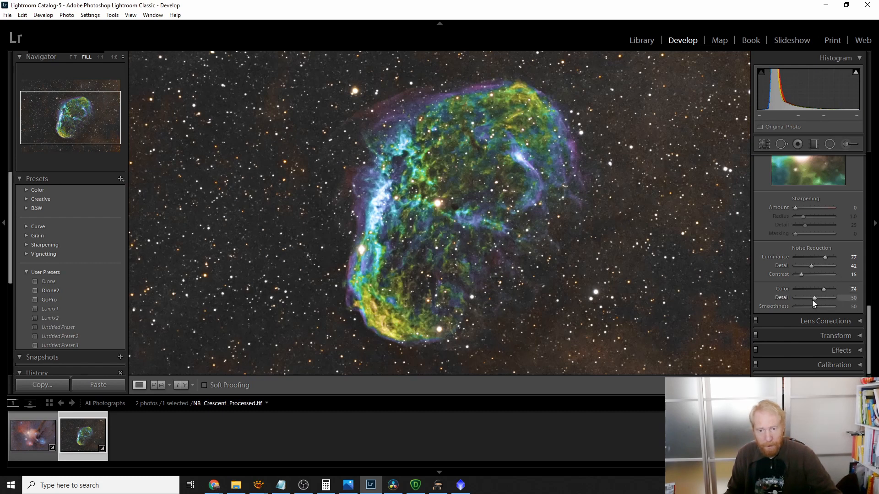
pyautogui.moveTo(811, 298); pyautogui.dragTo(807, 299)
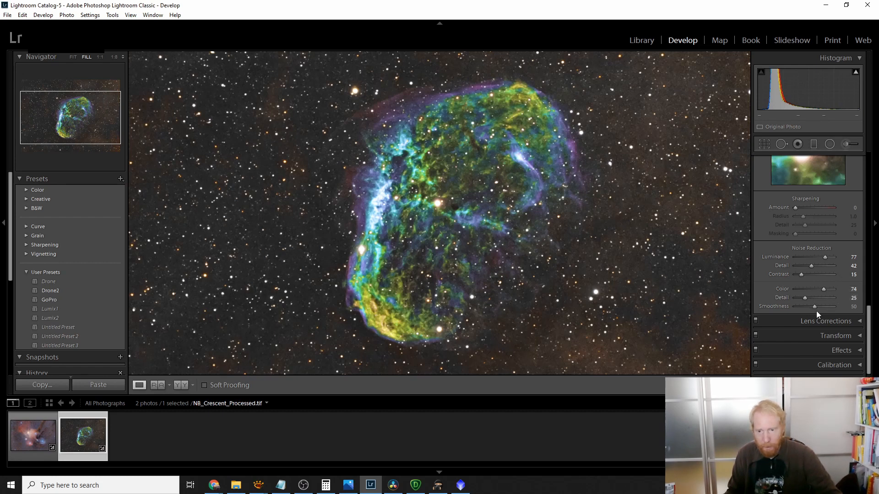
pyautogui.moveTo(820, 306); pyautogui.dragTo(814, 307)
# Compare the Crescent photo with and without the Detail adjustments while the whole nebula is in view
pyautogui.moveTo(541, 182); pyautogui.dragTo(560, 194)
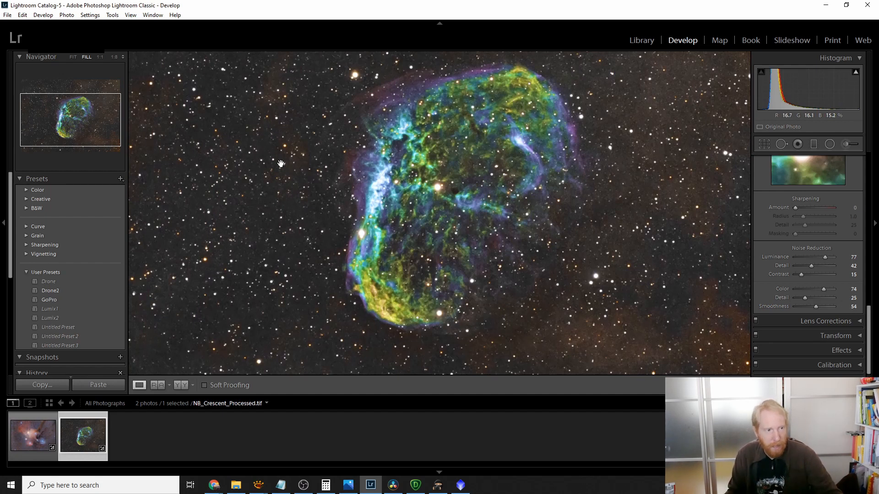
pyautogui.scroll(5, 856, 208)
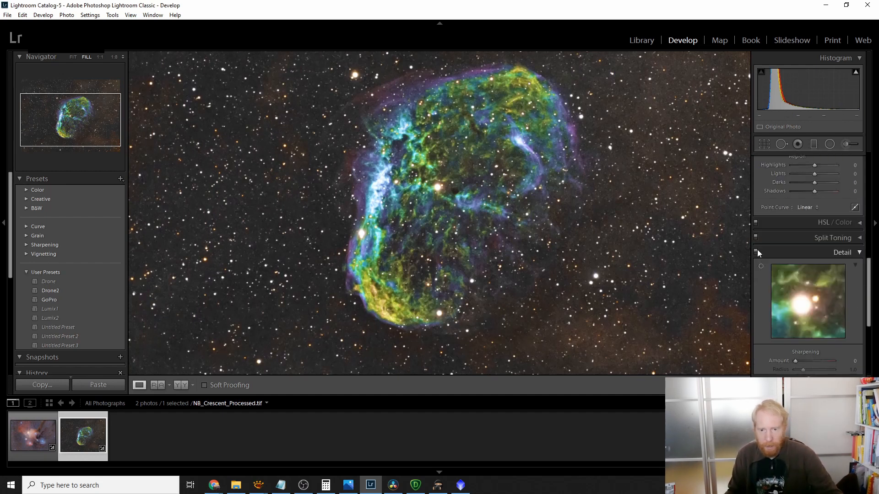
pyautogui.click(756, 254)
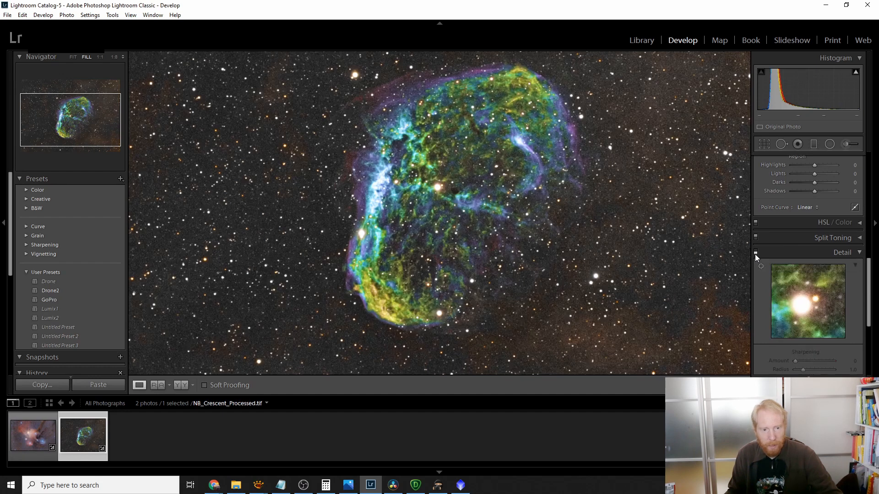
pyautogui.click(755, 253)
pyautogui.click(755, 253)
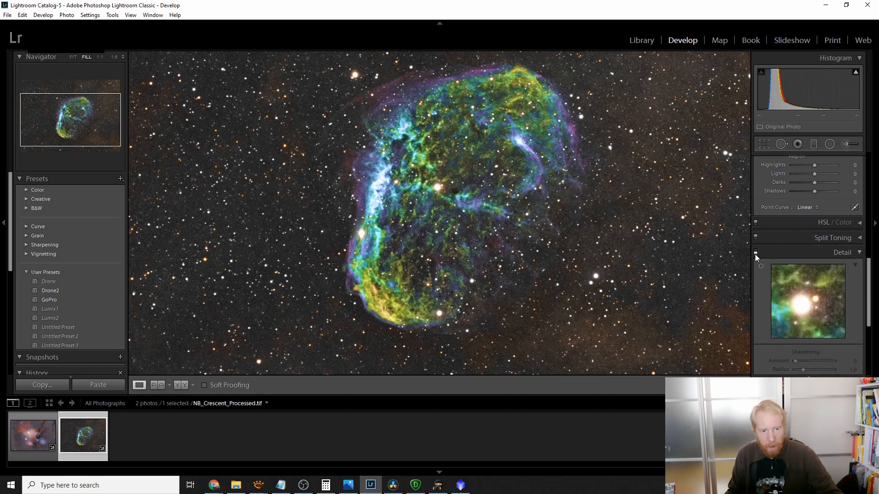
pyautogui.click(755, 253)
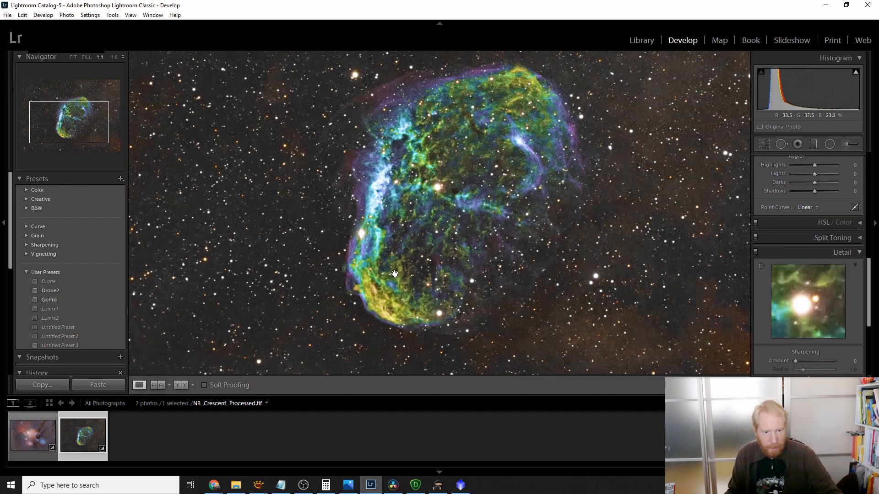
# Inspect the nebula's lower-left edge at 1:1, comparing it with the Detail adjustments off and on
pyautogui.click(438, 269)
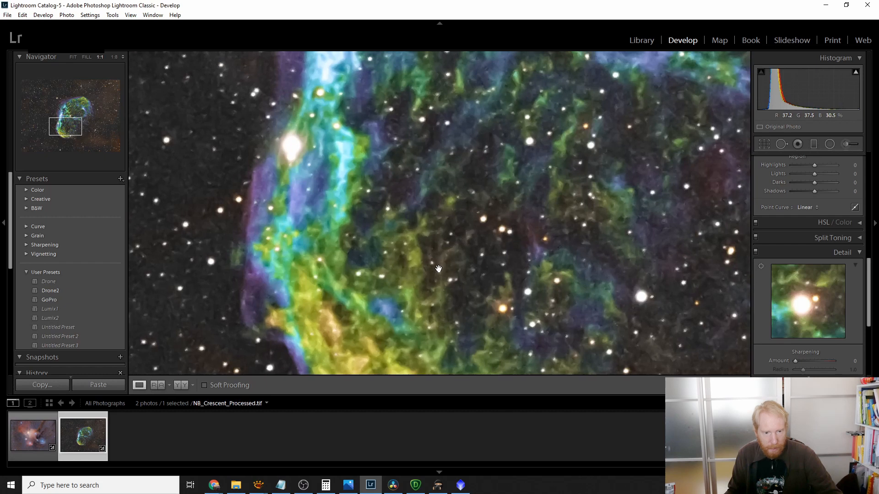
pyautogui.click(756, 253)
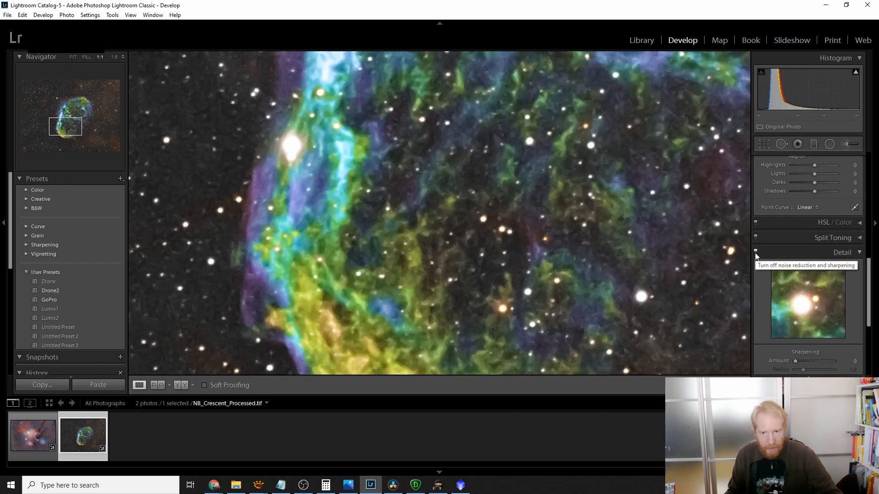
pyautogui.click(755, 253)
pyautogui.click(755, 252)
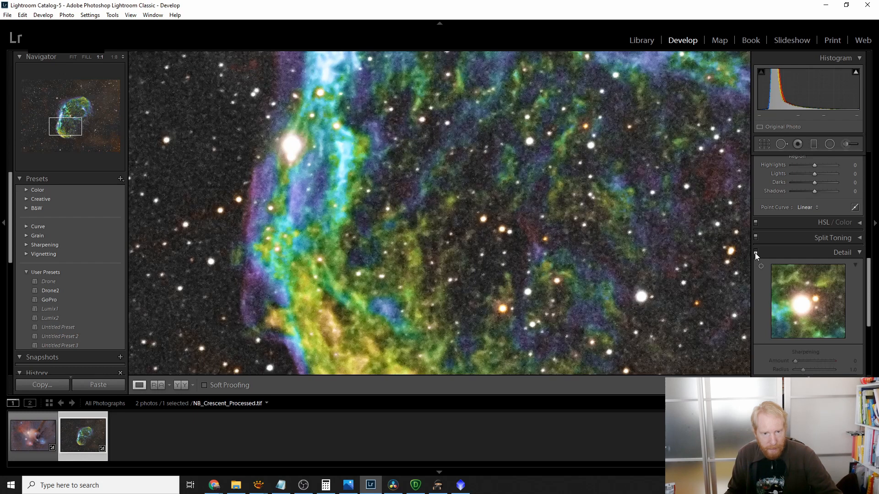
pyautogui.click(755, 253)
pyautogui.click(755, 253)
pyautogui.click(755, 253)
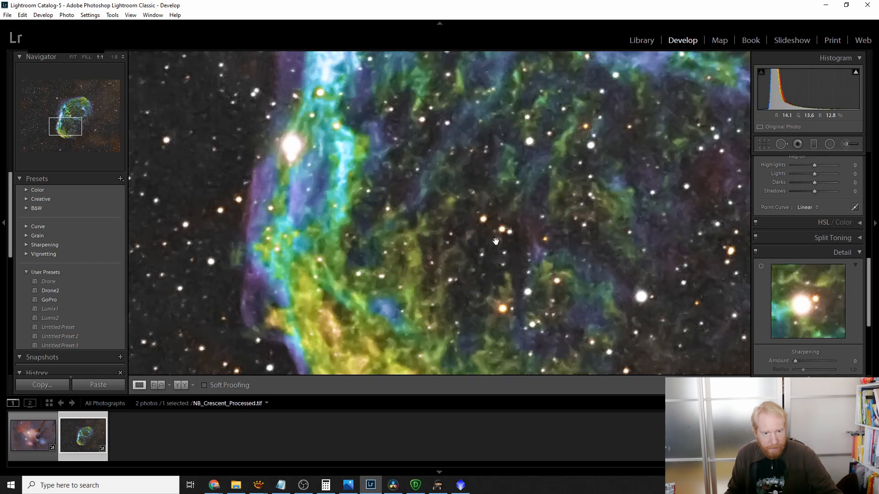
# Check the lower rim, the surrounding star field and the central filaments at 1:1 with the Detail adjustments off and on
pyautogui.moveTo(467, 282); pyautogui.dragTo(257, 153)
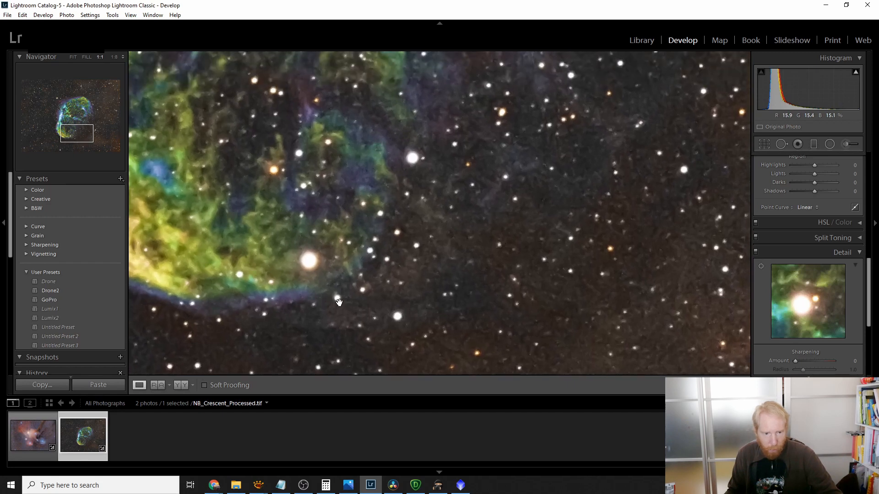
pyautogui.click(756, 253)
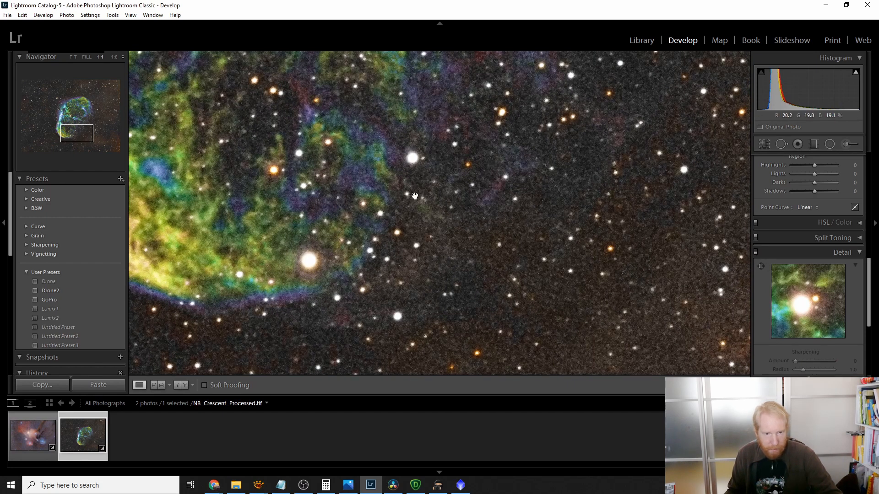
pyautogui.moveTo(614, 138); pyautogui.dragTo(658, 283)
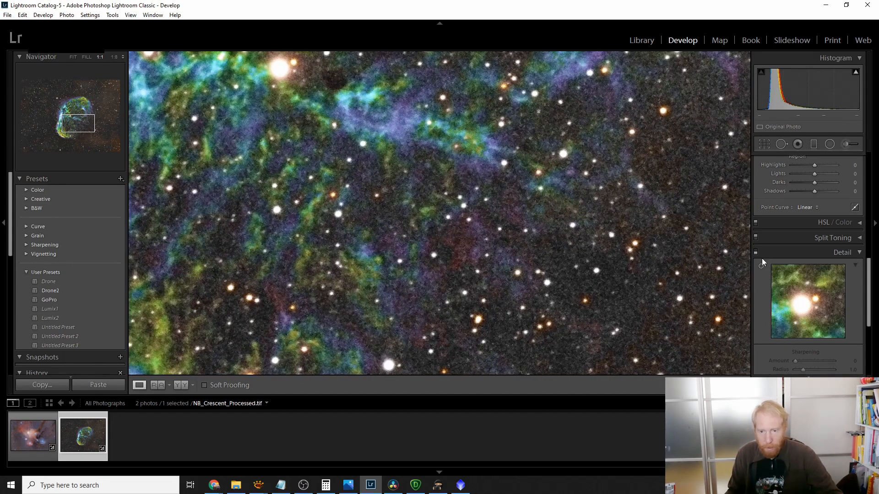
pyautogui.click(755, 252)
pyautogui.moveTo(677, 327); pyautogui.dragTo(625, 121)
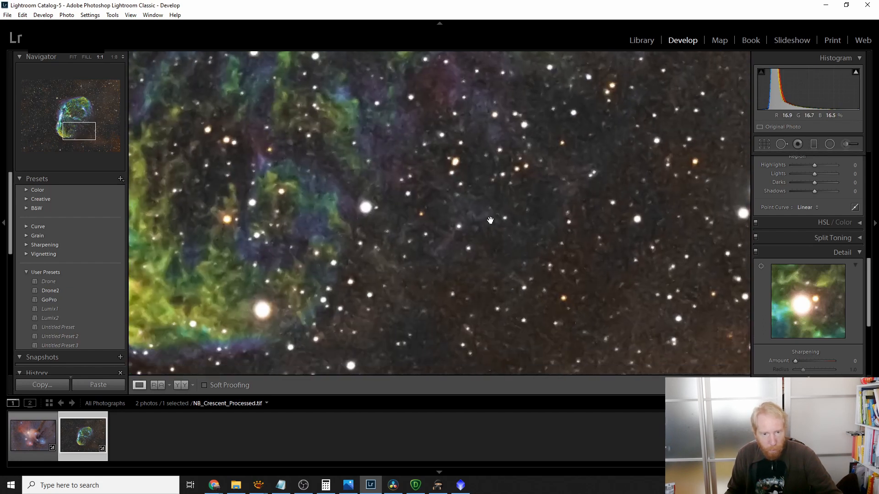
pyautogui.moveTo(523, 206); pyautogui.dragTo(542, 366)
pyautogui.moveTo(547, 143); pyautogui.dragTo(553, 253)
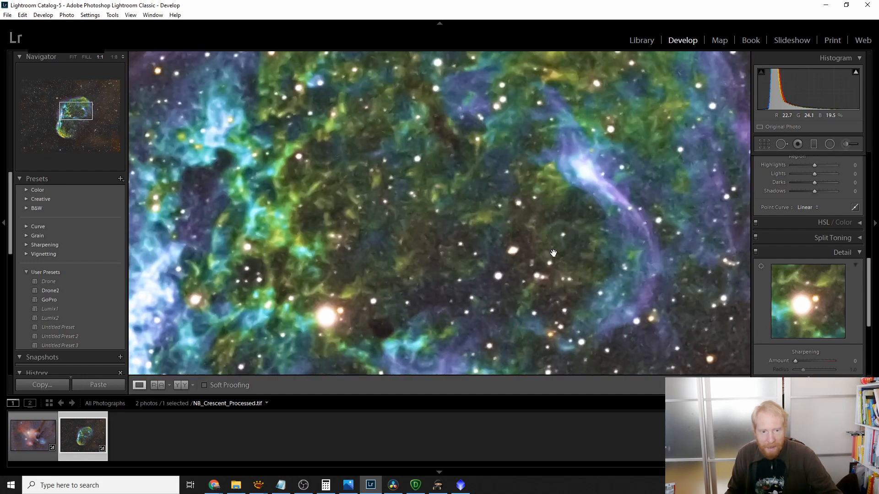
# Compare the area around the bright arc with and without noise reduction, and bring the nebula's upper rim into view
pyautogui.click(756, 251)
pyautogui.click(756, 252)
pyautogui.click(756, 252)
pyautogui.click(756, 252)
pyautogui.moveTo(684, 114); pyautogui.dragTo(661, 246)
# Collapse the Tone Curve settings and expand the Detail settings again
pyautogui.click(758, 253)
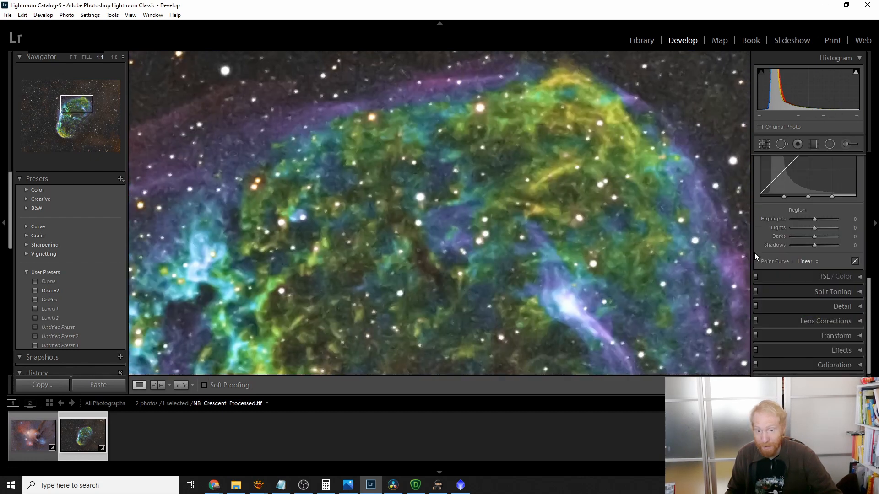
pyautogui.scroll(3, 767, 261)
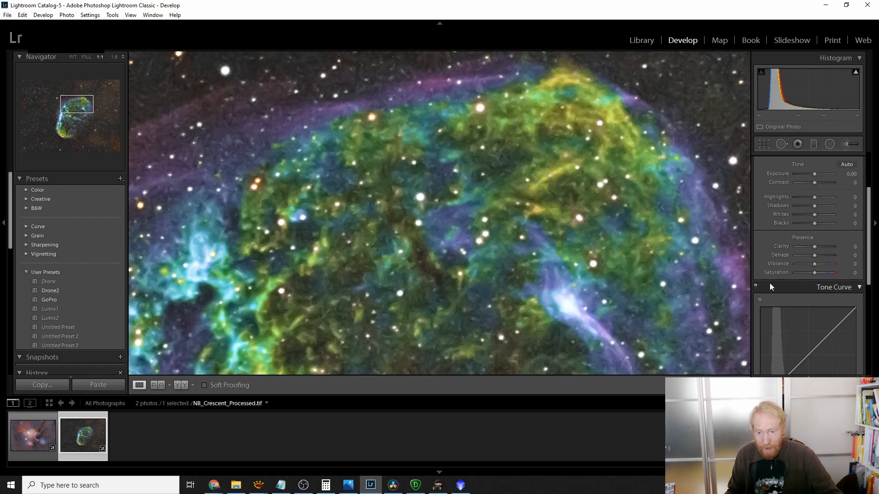
pyautogui.click(771, 283)
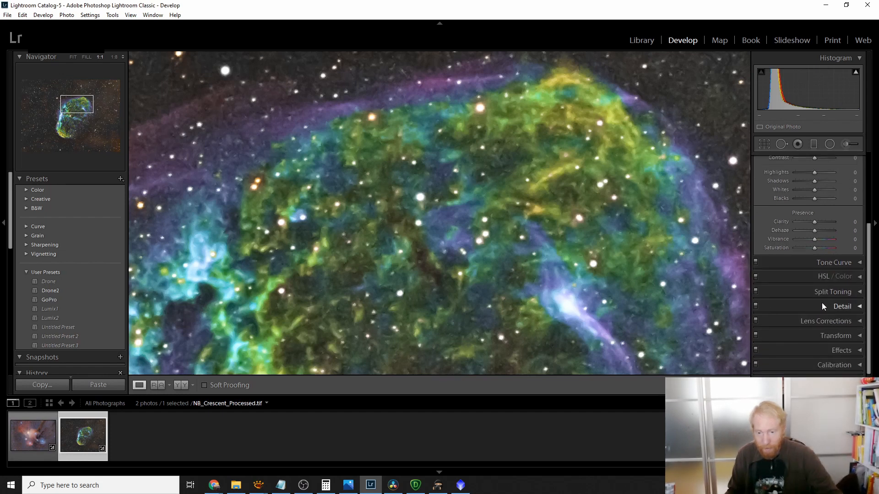
pyautogui.click(797, 307)
# Look over the nebula's lower-left edge at 1:1 and fit the entire Crescent photo in the view
pyautogui.moveTo(440, 339); pyautogui.dragTo(515, 298)
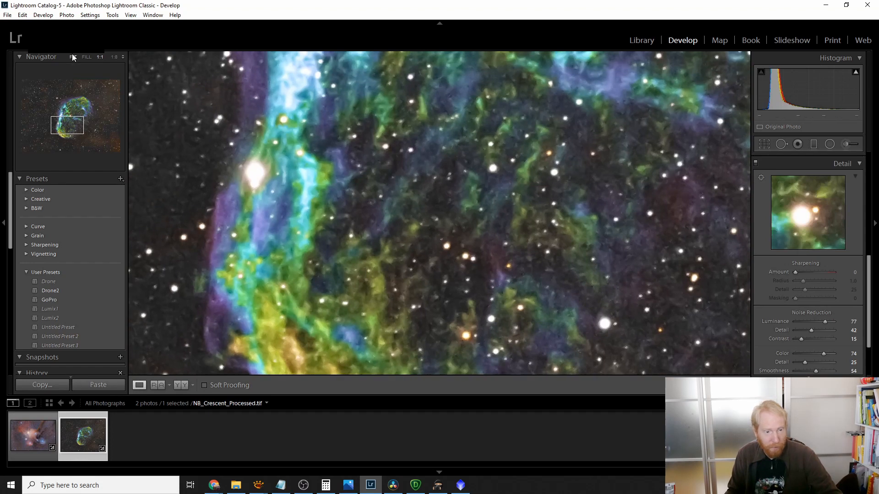
pyautogui.click(72, 57)
pyautogui.click(343, 175)
pyautogui.click(344, 175)
pyautogui.click(344, 175)
pyautogui.click(344, 175)
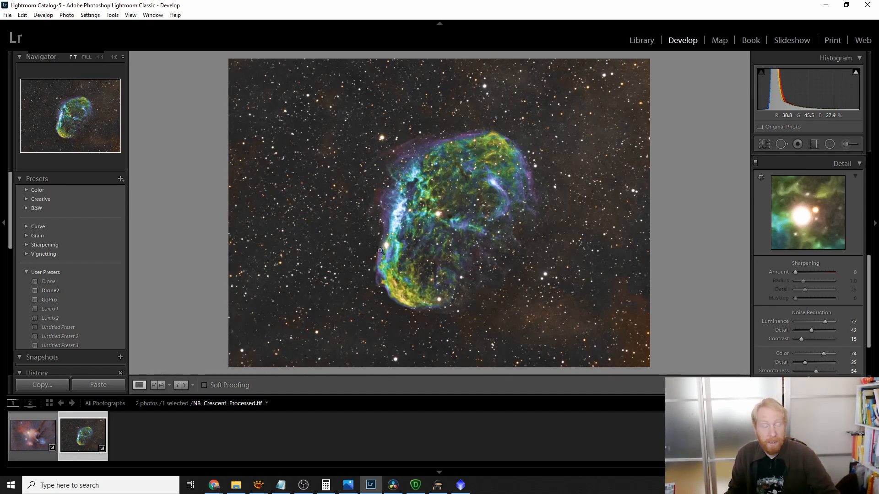
# Switch to integration_processed.tif and try luminance detail 19 and color detail 15, inspecting the dark dust lanes and blue stars at 1:1
pyautogui.click(35, 454)
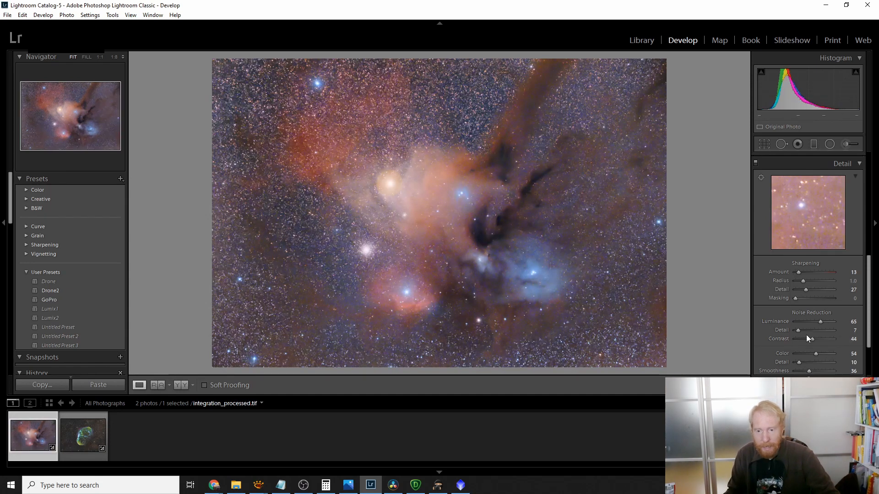
pyautogui.moveTo(799, 330); pyautogui.dragTo(804, 329)
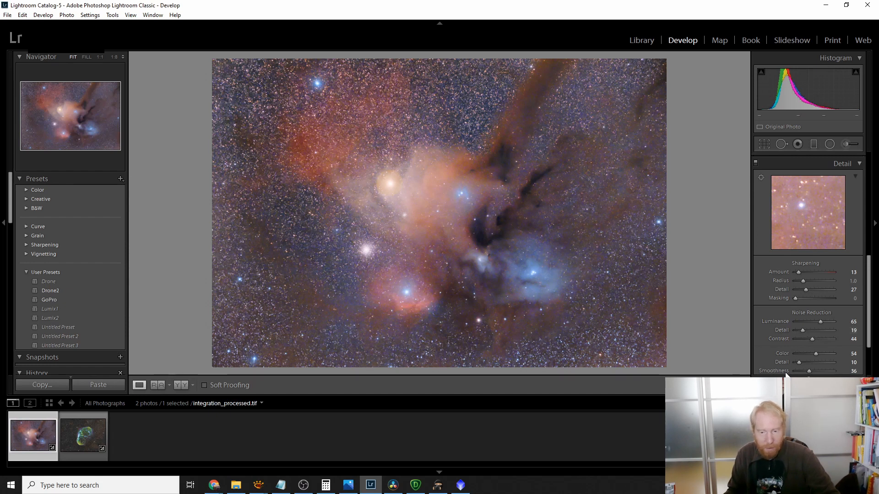
pyautogui.moveTo(797, 360); pyautogui.dragTo(802, 363)
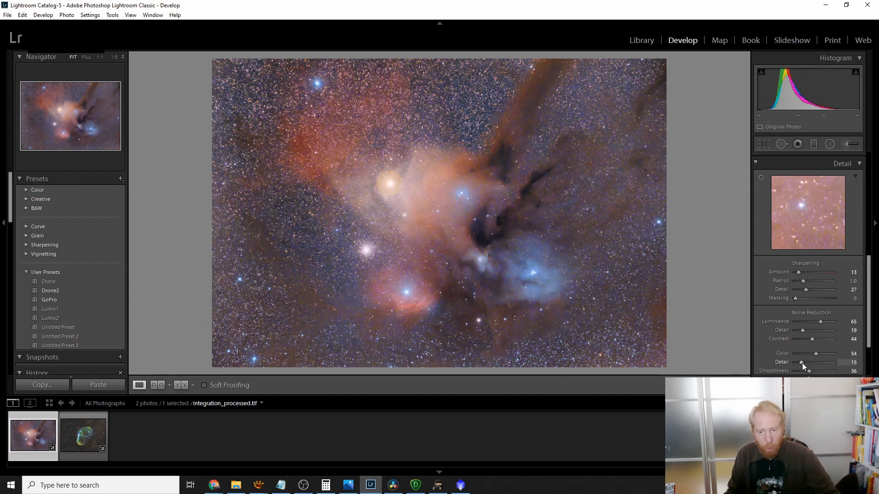
pyautogui.click(556, 207)
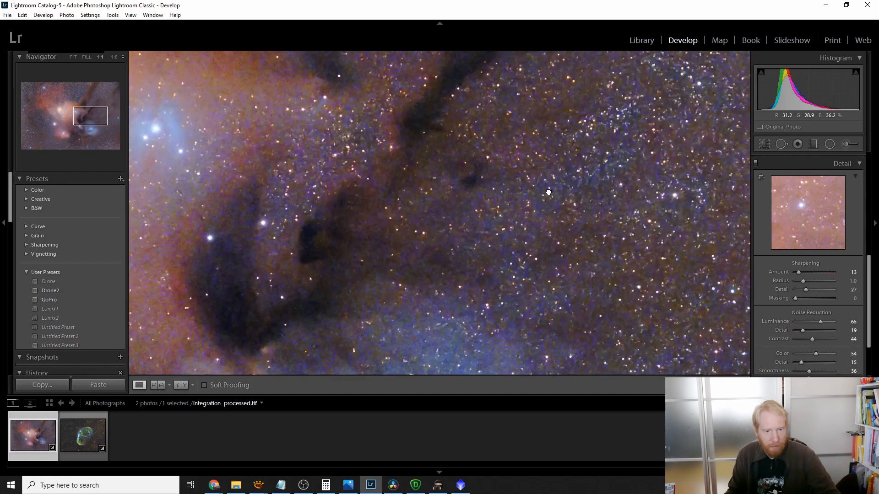
pyautogui.click(548, 192)
pyautogui.click(479, 199)
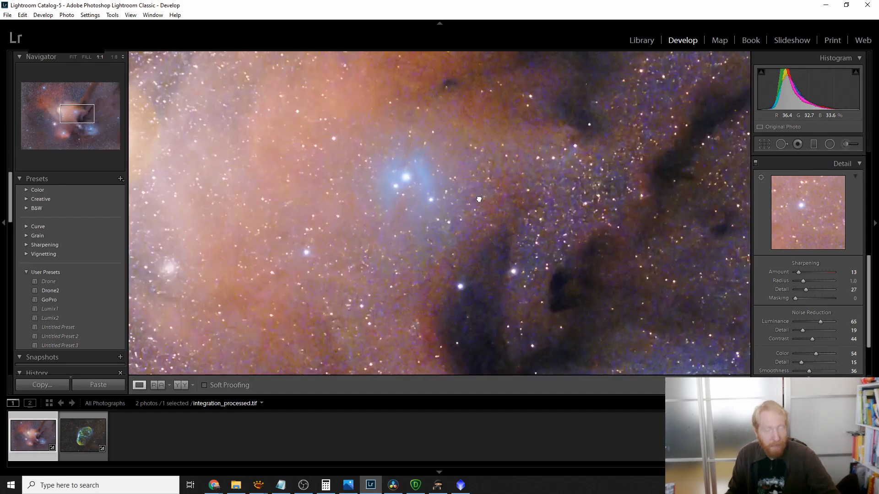
pyautogui.click(479, 199)
# Set the color detail to 10 and the luminance detail to 11 for integration_processed.tif
pyautogui.moveTo(801, 362); pyautogui.dragTo(799, 361)
pyautogui.moveTo(803, 332); pyautogui.dragTo(799, 331)
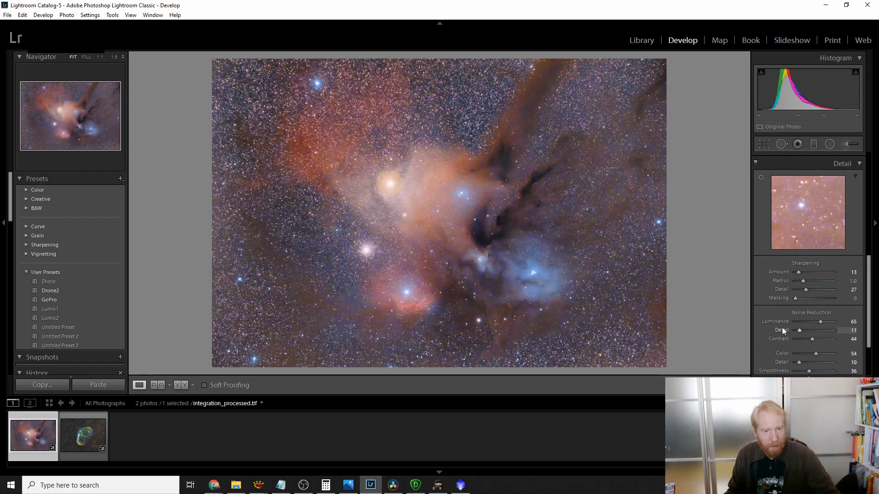
# Return to NB_Crescent_Processed.tif and add integration_processed.tif to the selection
pyautogui.click(80, 419)
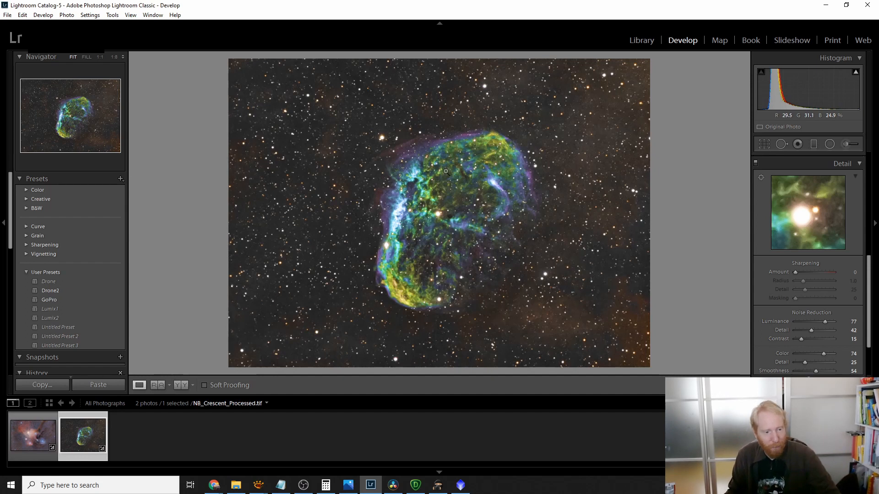
pyautogui.click(18, 440)
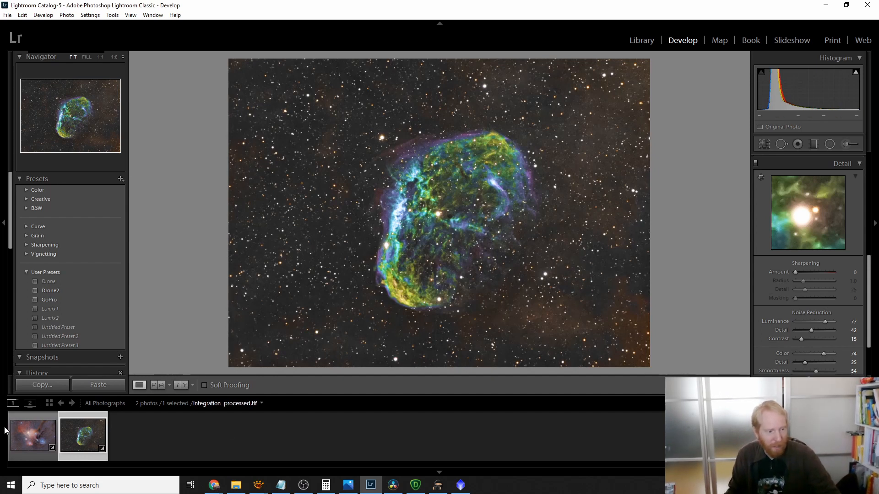
pyautogui.rightClick(23, 445)
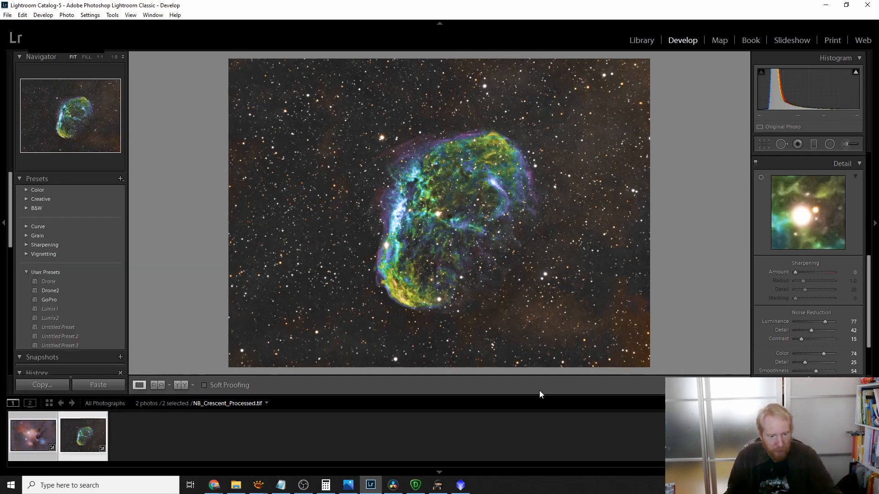
# Switch to Photo Ninja and open the Noise Ninja adjustment for integration_processed.tif
pyautogui.click(437, 486)
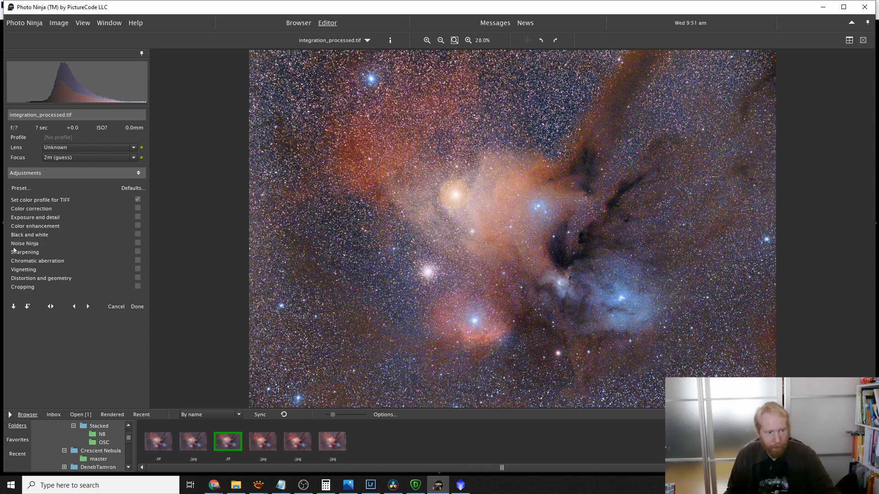
pyautogui.click(45, 247)
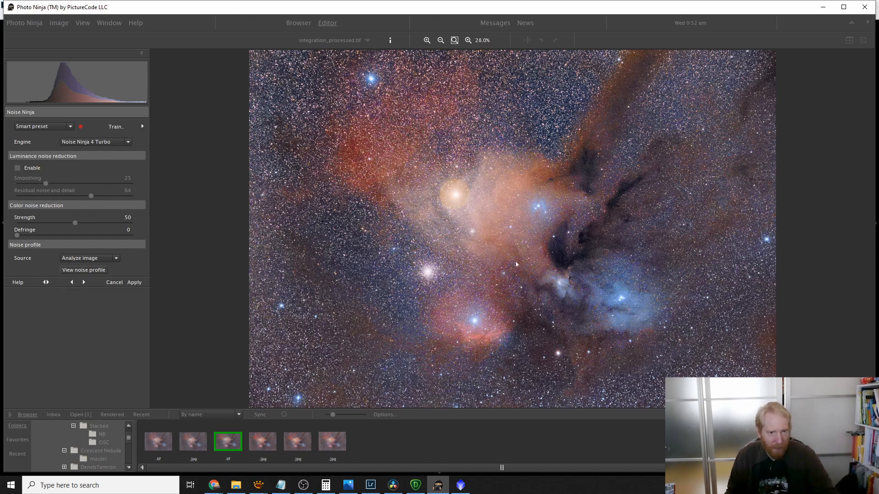
# Set the color noise reduction strength to 82, checking the area around the orange star and blue stars at 100%
pyautogui.click(427, 40)
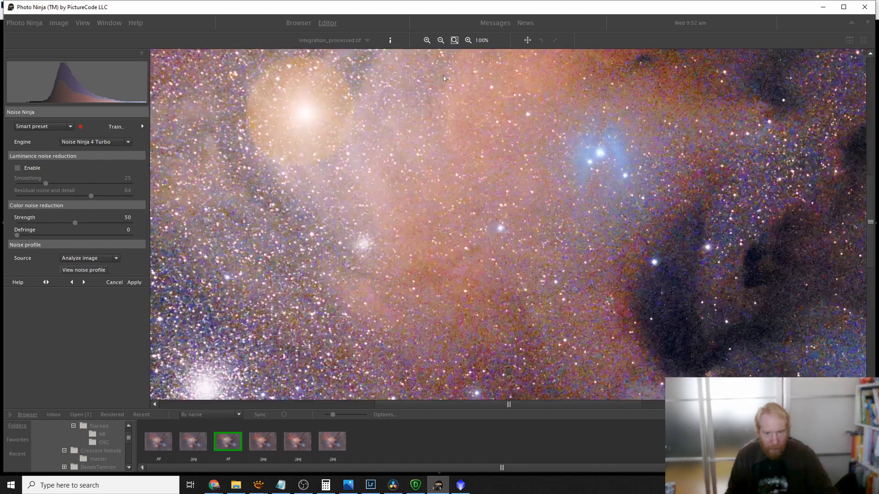
pyautogui.moveTo(528, 144); pyautogui.dragTo(477, 270)
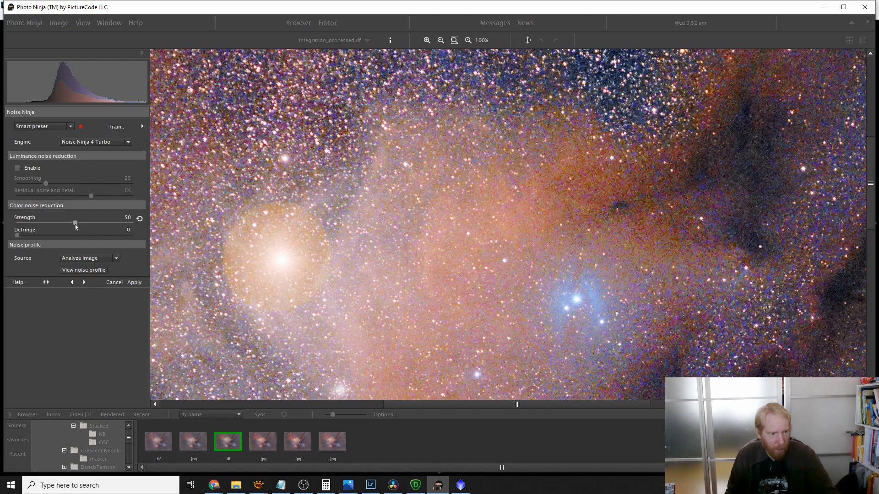
pyautogui.moveTo(79, 226); pyautogui.dragTo(113, 231)
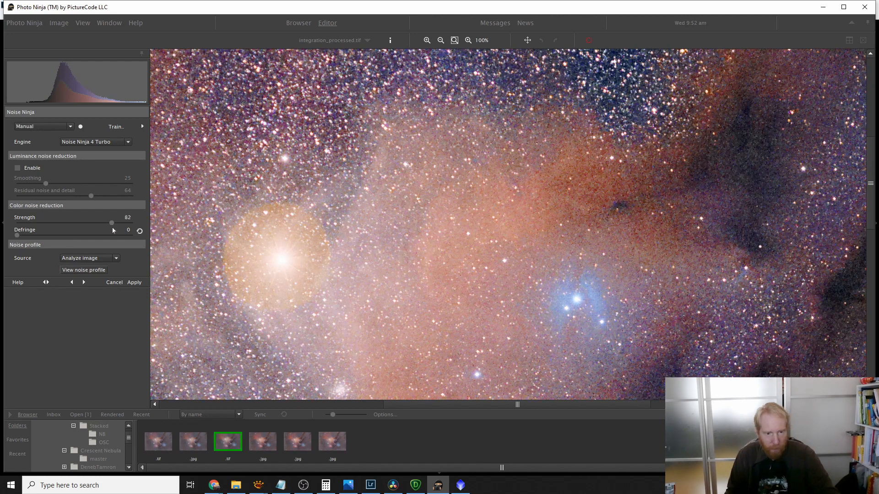
# Drop the color noise reduction strength to 0 for comparison around the blue stars, and raise it back to 79
pyautogui.moveTo(454, 208); pyautogui.dragTo(481, 299)
pyautogui.moveTo(645, 331); pyautogui.dragTo(551, 142)
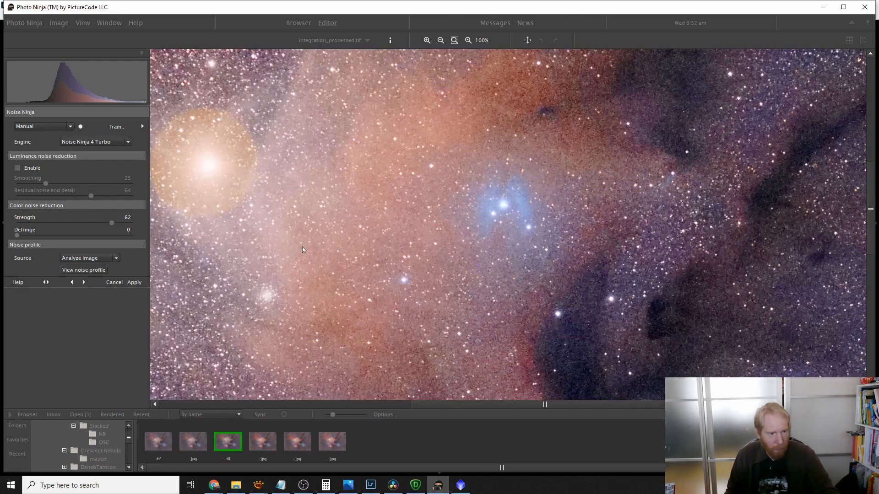
pyautogui.moveTo(241, 254); pyautogui.dragTo(346, 249)
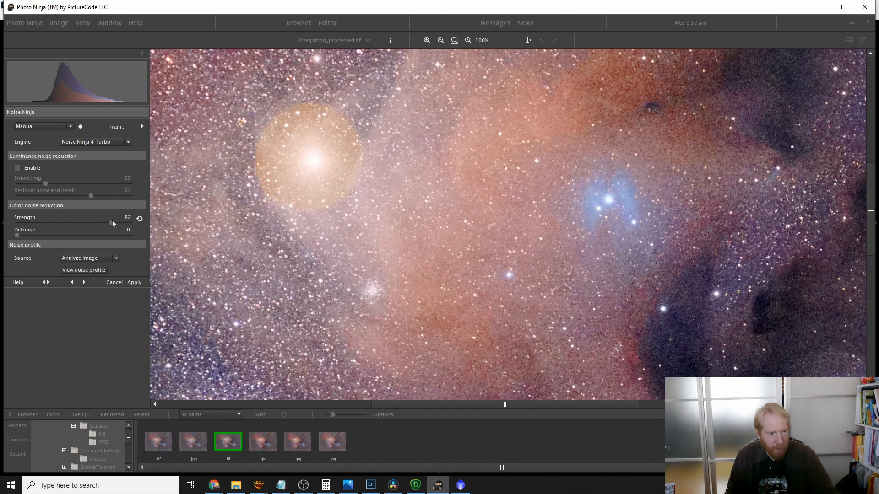
pyautogui.moveTo(111, 227); pyautogui.dragTo(2, 224)
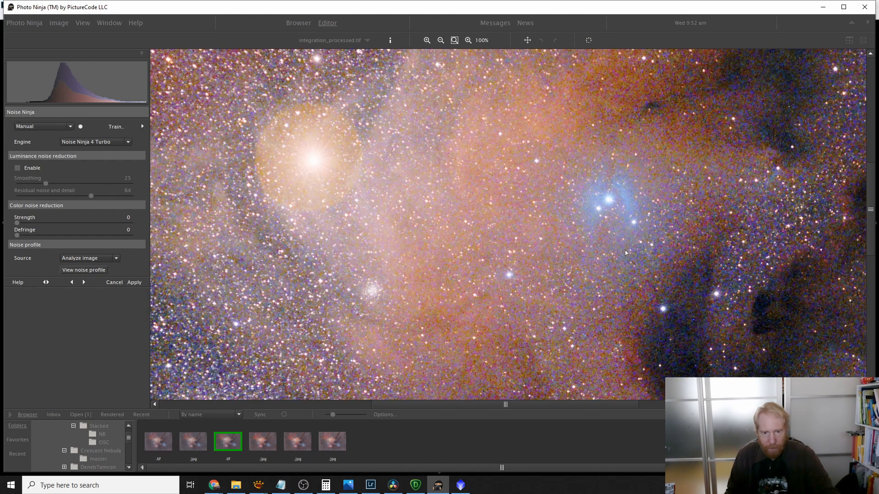
pyautogui.scroll(1, 668, 246)
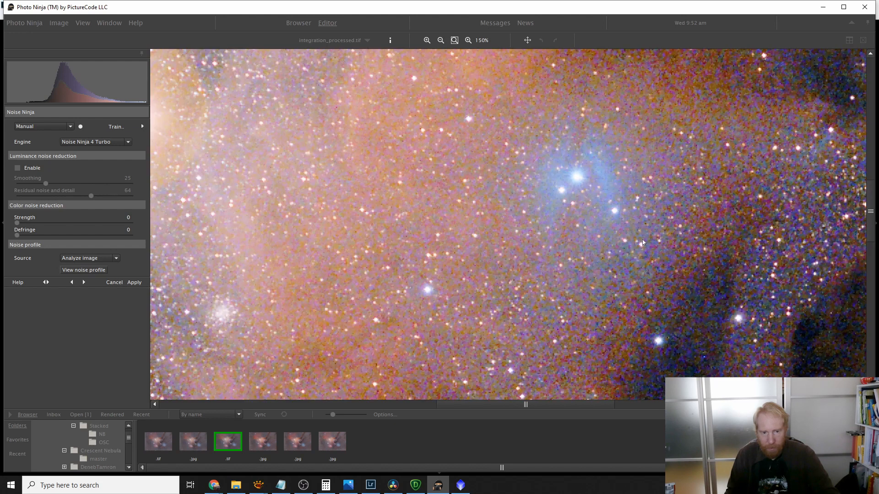
pyautogui.moveTo(17, 224); pyautogui.dragTo(109, 231)
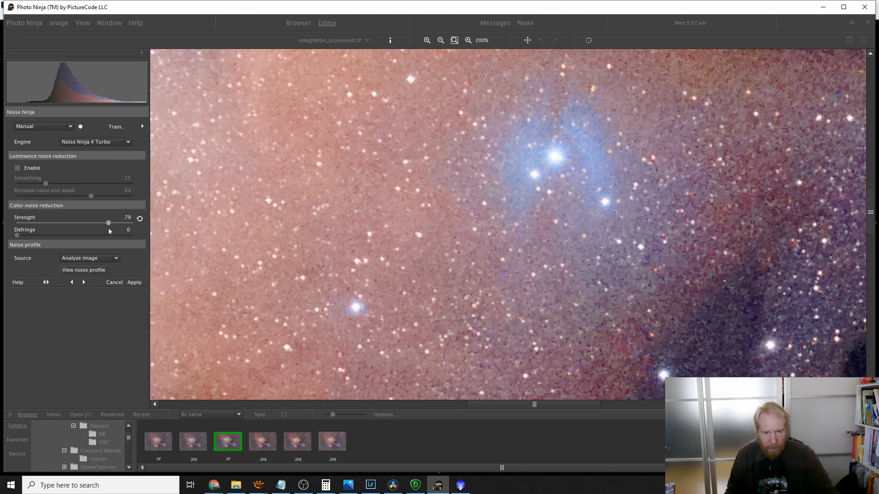
# Examine the color noise in the star fields around the orange star at 200% and 100%, and the whole nebula at 33.3%
pyautogui.moveTo(514, 159); pyautogui.dragTo(537, 243)
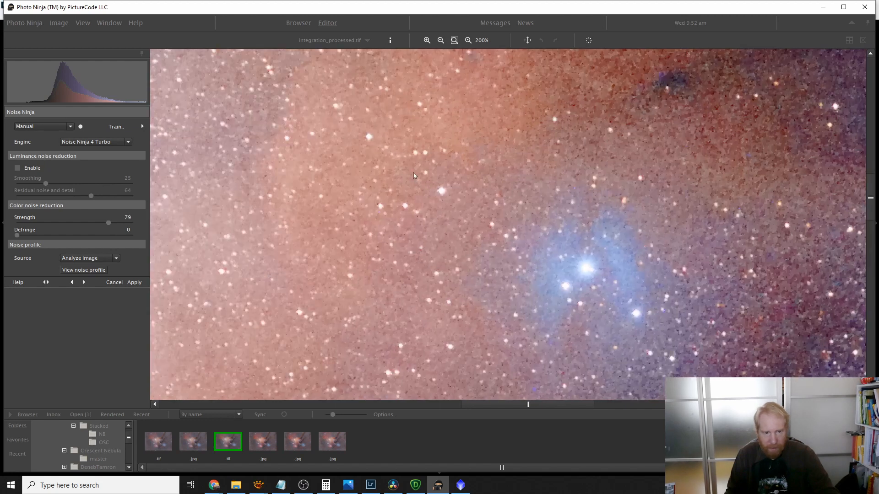
pyautogui.moveTo(279, 117); pyautogui.dragTo(526, 310)
pyautogui.moveTo(292, 132); pyautogui.dragTo(477, 314)
pyautogui.moveTo(326, 184); pyautogui.dragTo(431, 316)
pyautogui.moveTo(568, 285); pyautogui.dragTo(330, 75)
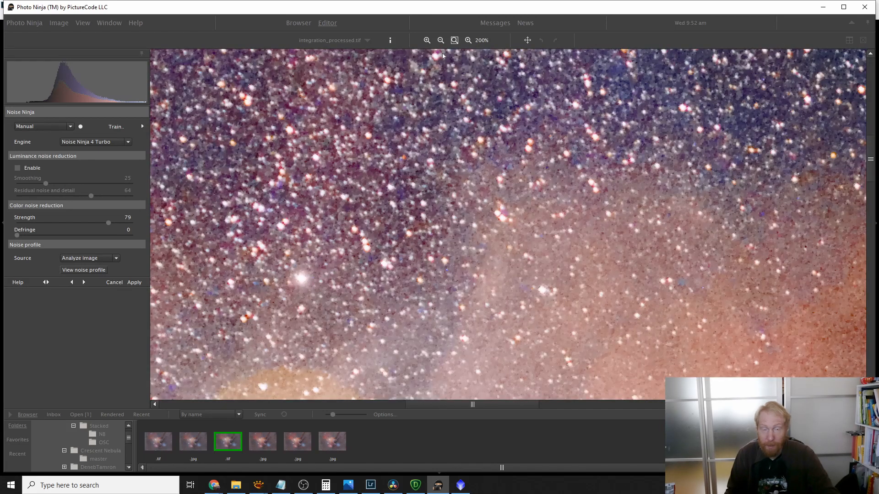
pyautogui.click(443, 40)
pyautogui.click(442, 41)
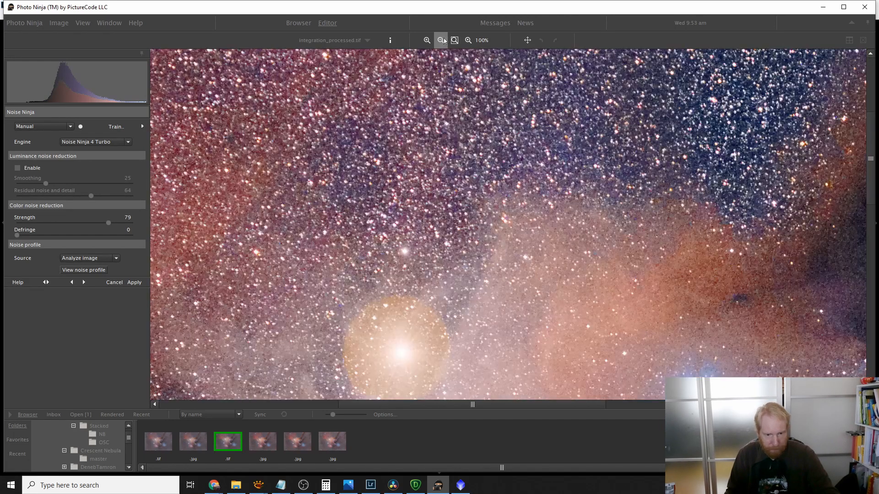
pyautogui.click(442, 41)
pyautogui.click(442, 40)
pyautogui.moveTo(436, 220); pyautogui.dragTo(376, 158)
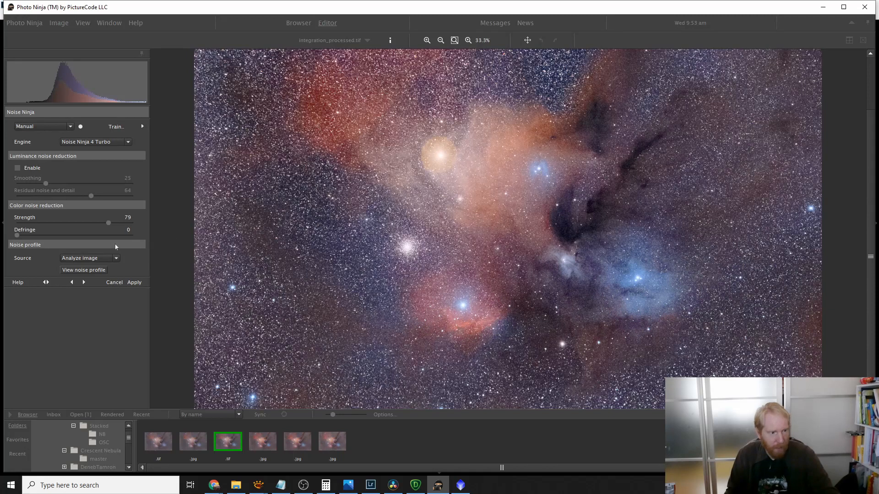
# Enable luminance noise reduction with residual noise and detail at 20 and smoothing at 55
pyautogui.click(18, 168)
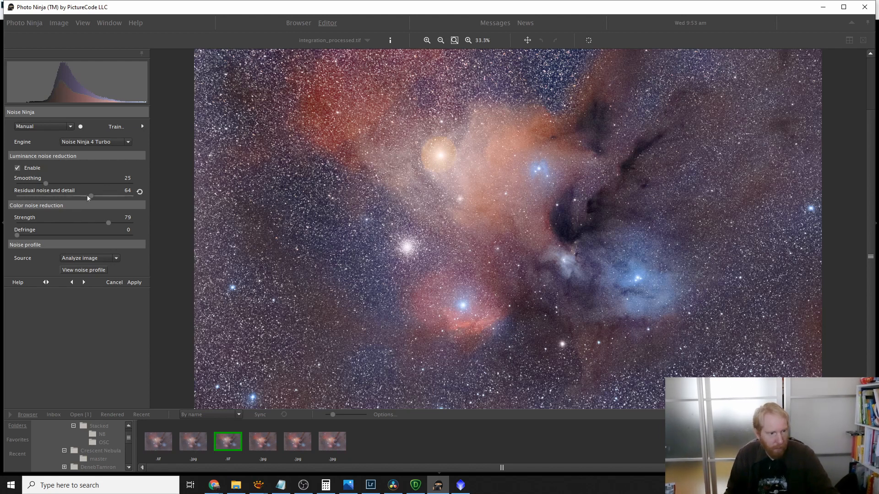
pyautogui.moveTo(91, 197); pyautogui.dragTo(40, 198)
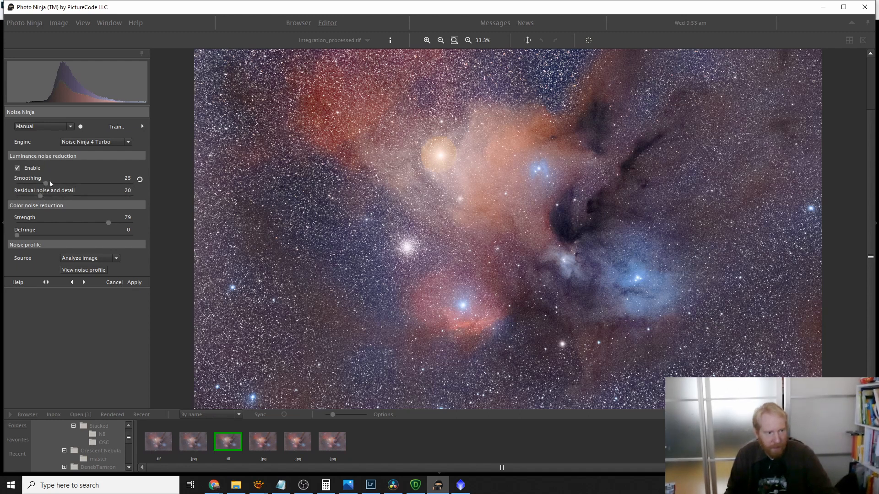
pyautogui.moveTo(46, 184); pyautogui.dragTo(81, 188)
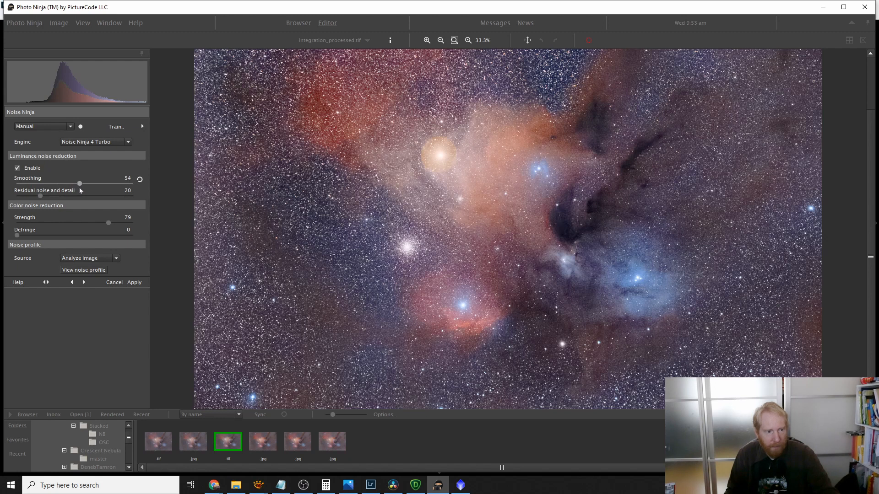
# Inspect the luminance smoothing at 100% and 150% around the orange star, the blue stars and the globular cluster
pyautogui.click(426, 41)
pyautogui.moveTo(448, 195); pyautogui.dragTo(550, 352)
pyautogui.moveTo(755, 138); pyautogui.dragTo(614, 216)
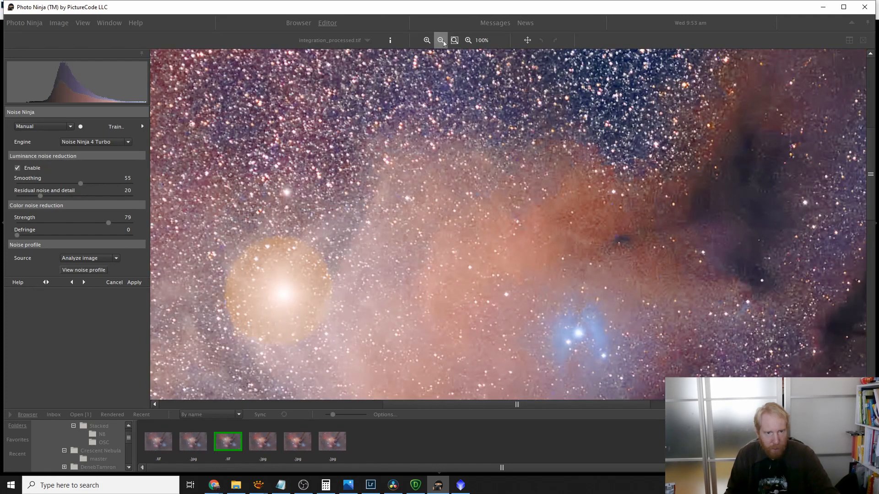
pyautogui.click(427, 39)
pyautogui.moveTo(616, 312); pyautogui.dragTo(550, 162)
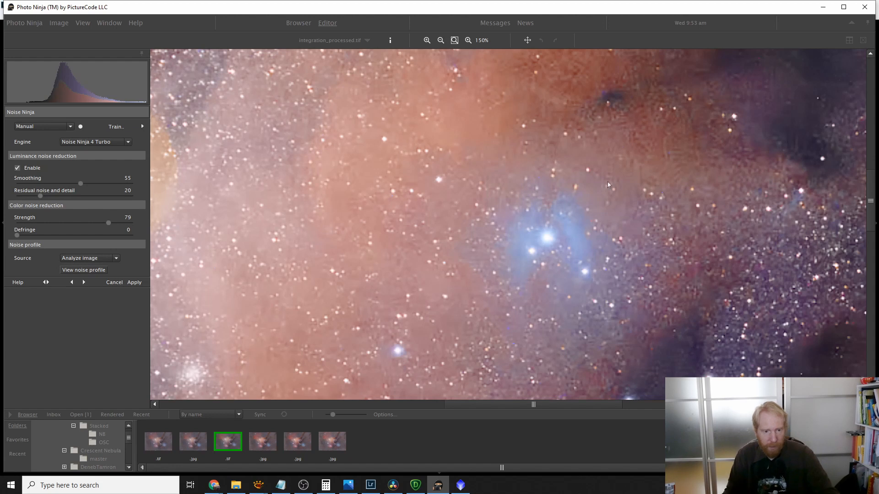
pyautogui.moveTo(296, 265); pyautogui.dragTo(346, 177)
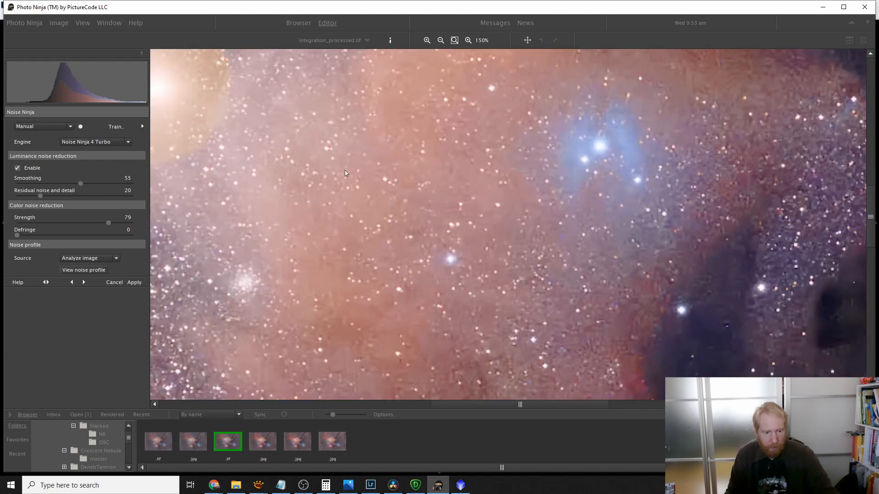
pyautogui.moveTo(241, 295); pyautogui.dragTo(495, 226)
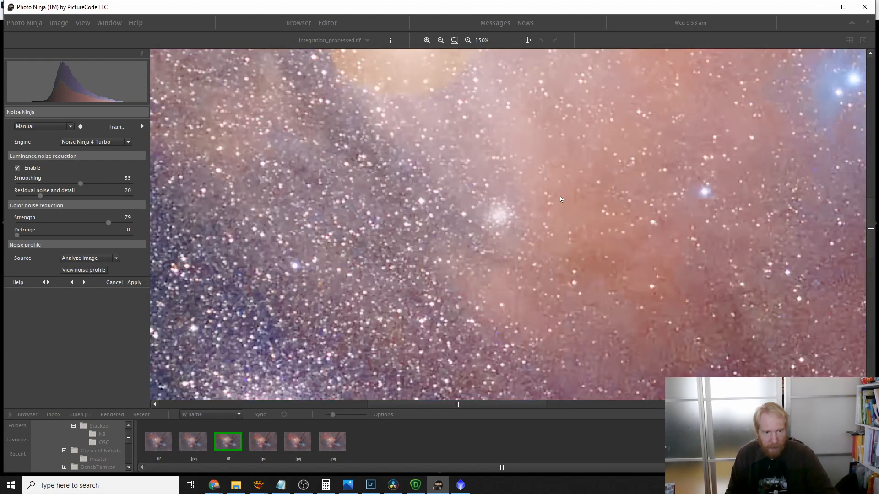
pyautogui.moveTo(466, 316); pyautogui.dragTo(572, 201)
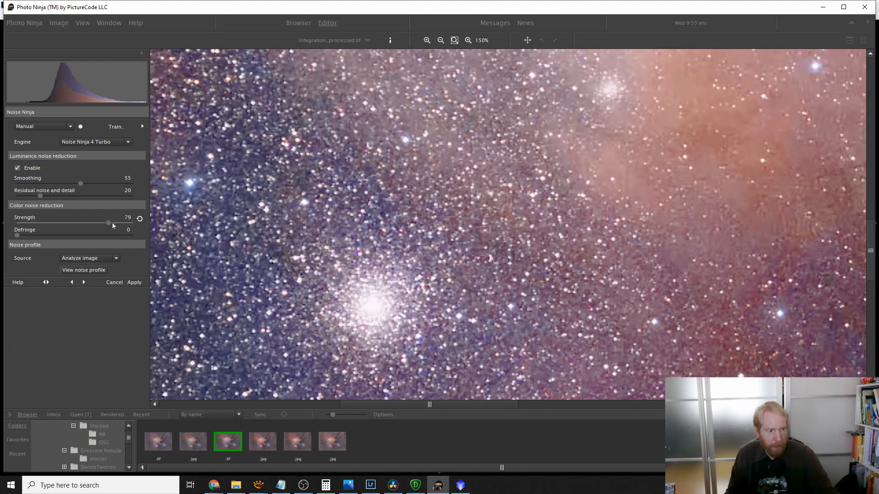
# Set both the luminance smoothing and the residual noise and detail to 41, checking the nebula at 150% and 33.3%
pyautogui.moveTo(75, 183); pyautogui.dragTo(70, 184)
pyautogui.moveTo(38, 197); pyautogui.dragTo(64, 198)
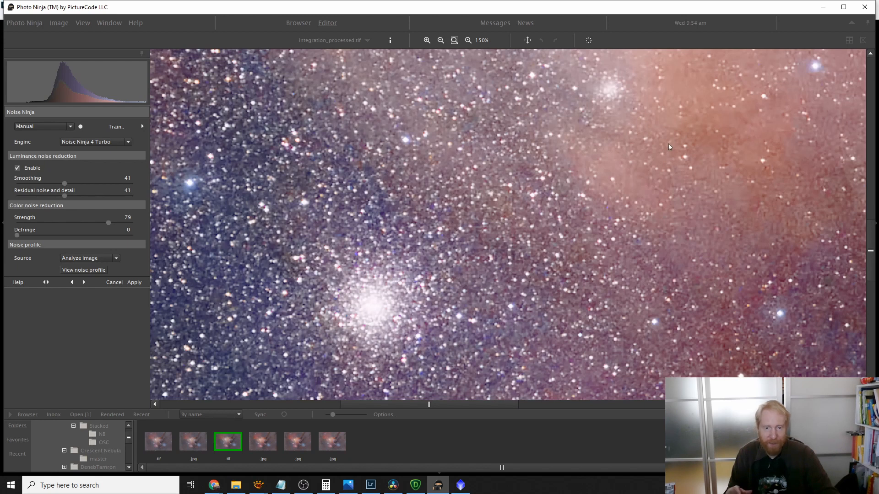
pyautogui.moveTo(795, 196); pyautogui.dragTo(464, 345)
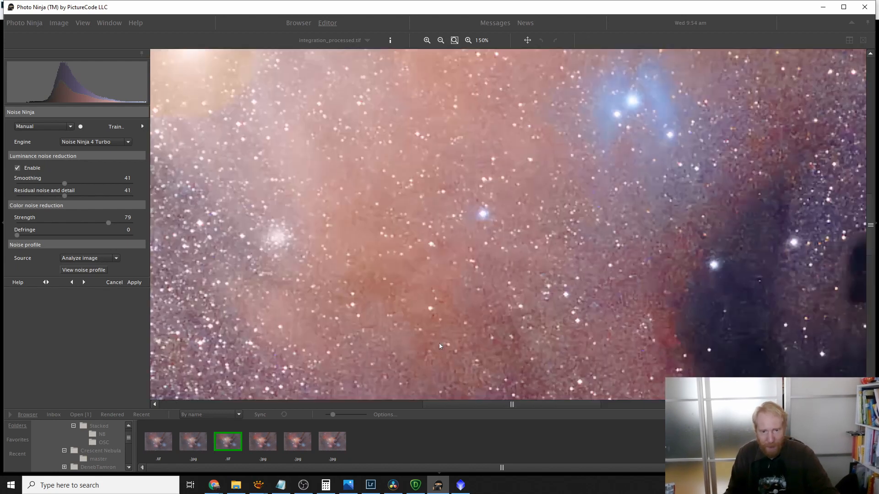
pyautogui.click(441, 40)
pyautogui.click(441, 41)
pyautogui.click(441, 40)
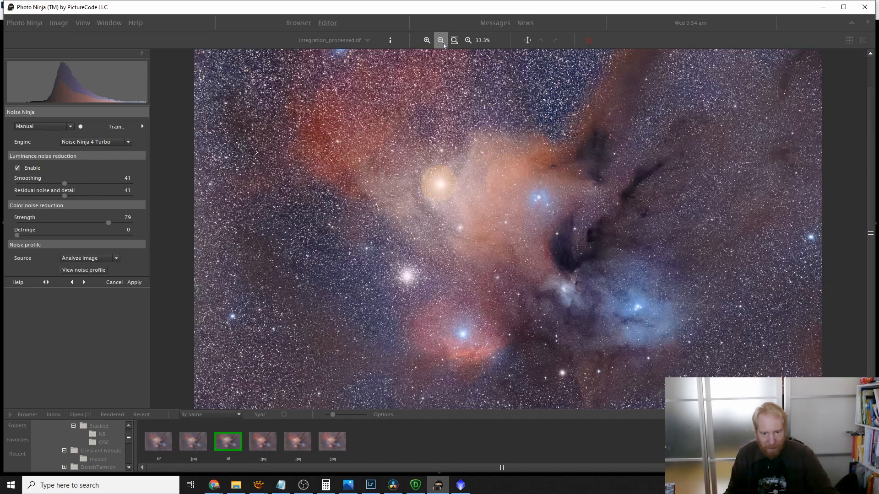
pyautogui.scroll(-1, 558, 205)
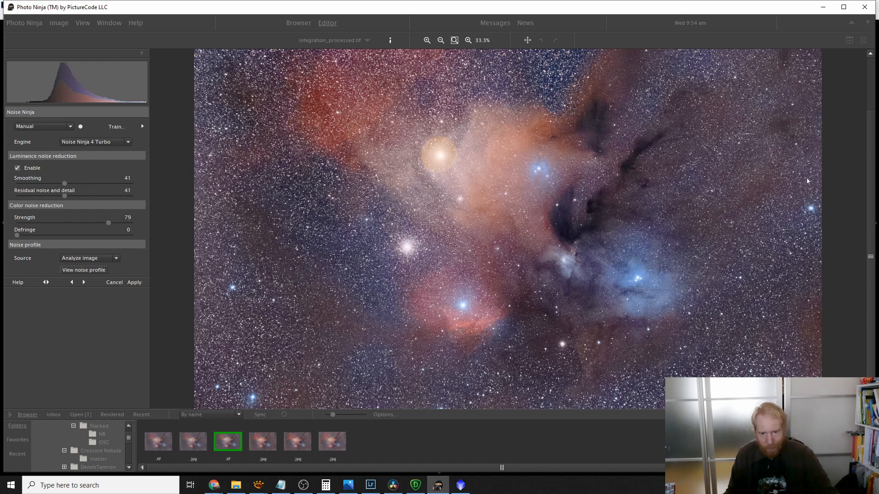
# Lower the color noise reduction strength and raise the residual noise and detail, judging the blue nebula regions at 150%
pyautogui.click(427, 40)
pyautogui.click(427, 40)
pyautogui.moveTo(639, 236); pyautogui.dragTo(431, 100)
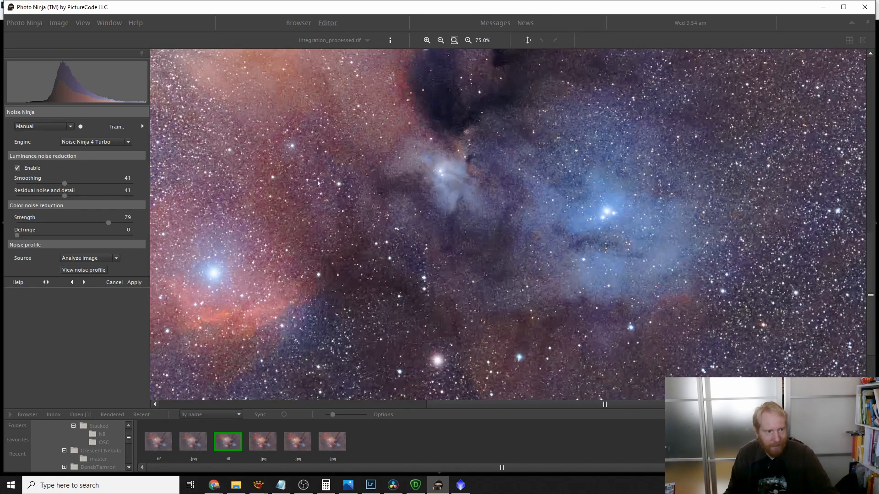
pyautogui.click(426, 40)
pyautogui.click(427, 40)
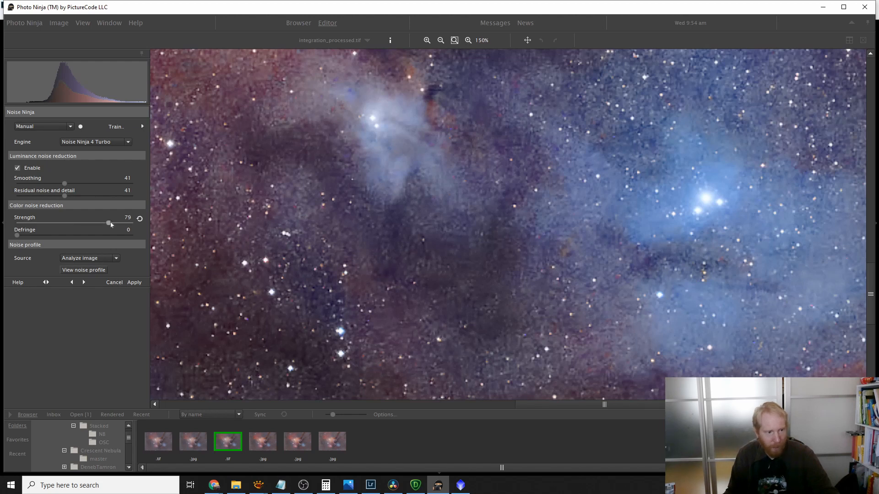
pyautogui.moveTo(108, 223); pyautogui.dragTo(98, 224)
pyautogui.moveTo(64, 196); pyautogui.dragTo(81, 187)
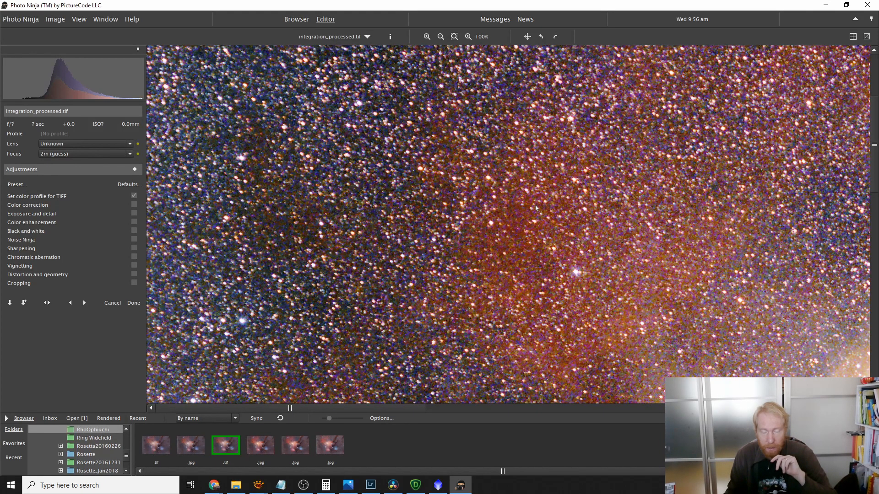
# Bring the orange star region into view at 100% and open the Noise Ninja adjustment for integration_processed.tif
pyautogui.click(54, 20)
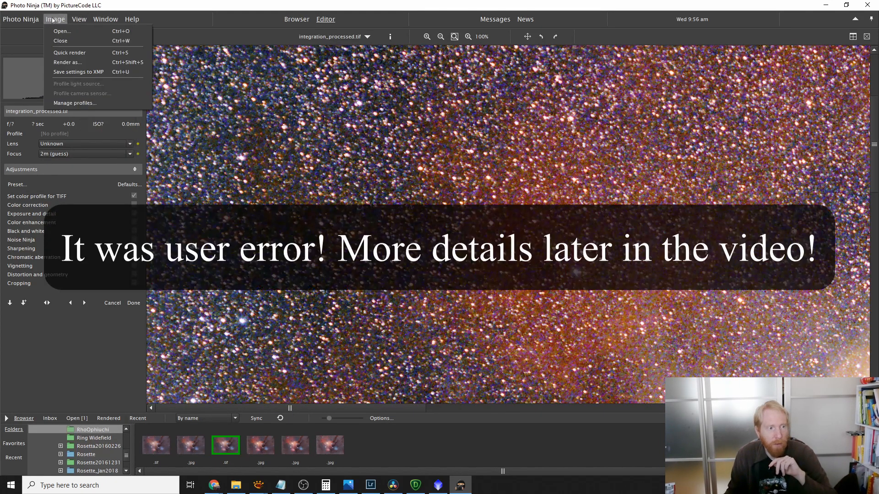
pyautogui.click(52, 20)
pyautogui.moveTo(814, 320); pyautogui.dragTo(481, 221)
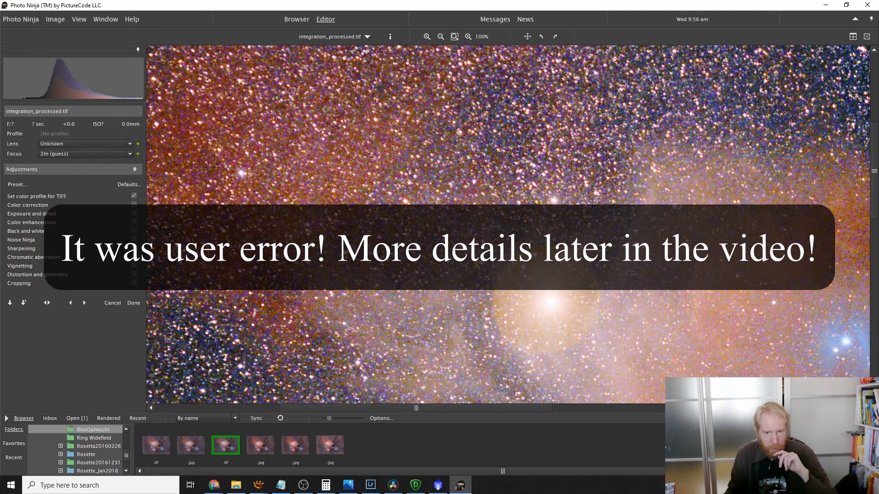
pyautogui.moveTo(710, 259); pyautogui.dragTo(641, 209)
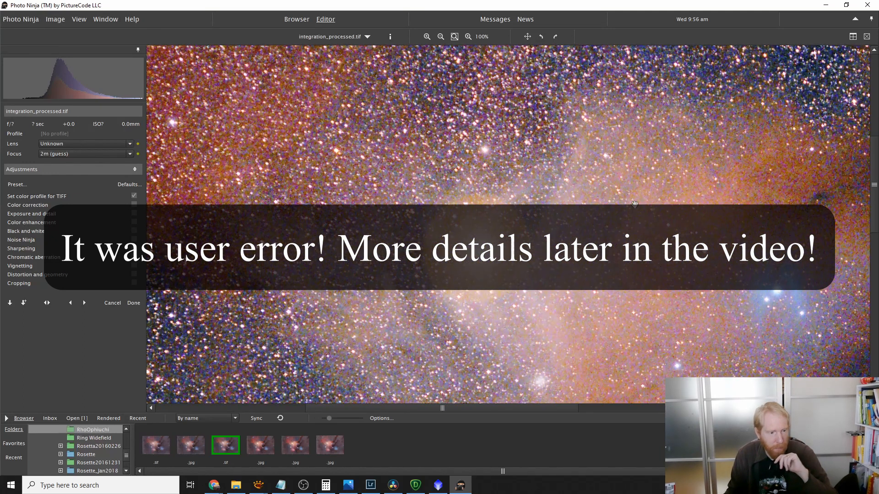
pyautogui.click(26, 244)
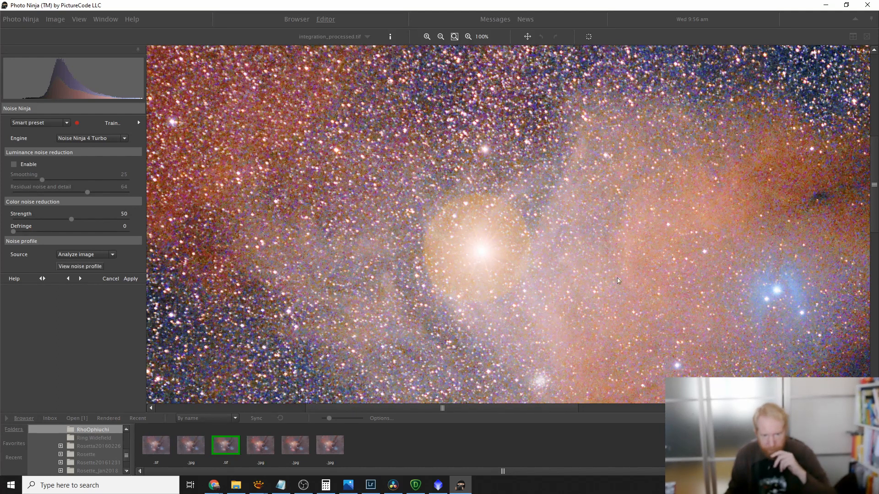
# Enable luminance noise reduction with smoothing 55 and residual noise and detail 25, and set the color strength to 57
pyautogui.moveTo(674, 199); pyautogui.dragTo(663, 150)
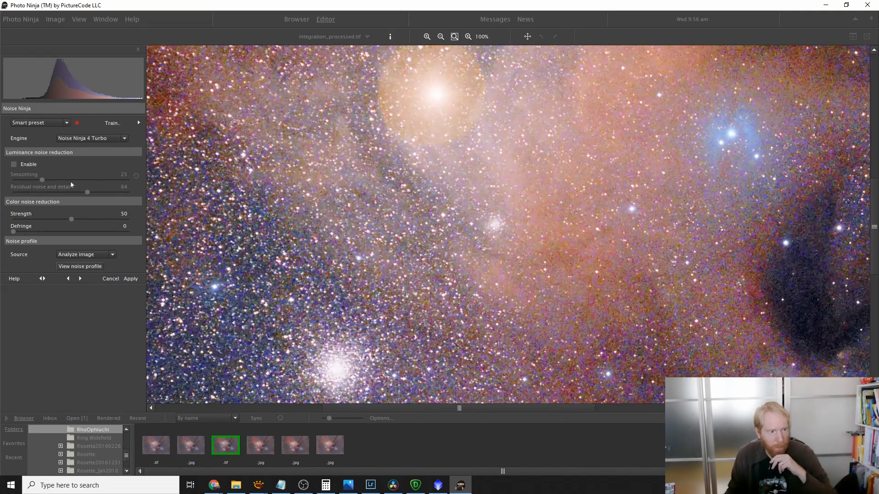
pyautogui.click(14, 164)
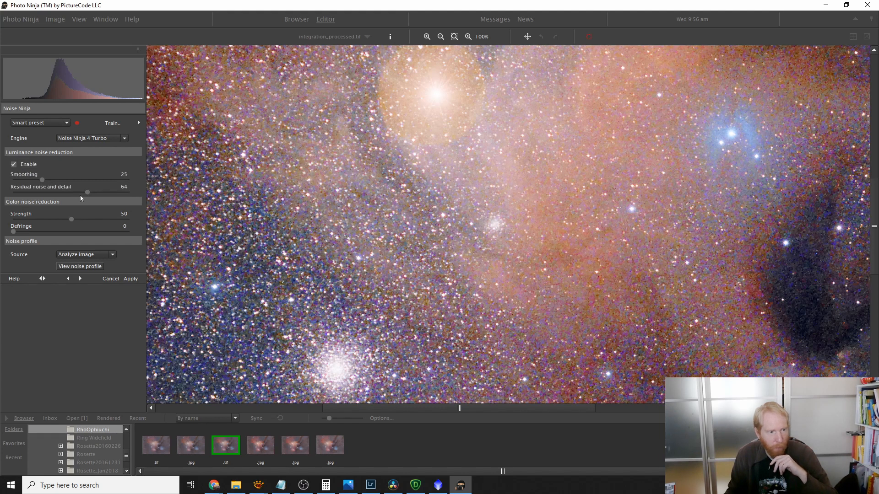
pyautogui.moveTo(41, 179)
pyautogui.mouseDown()
pyautogui.moveTo(87, 193)
pyautogui.moveTo(42, 194)
pyautogui.mouseUp()
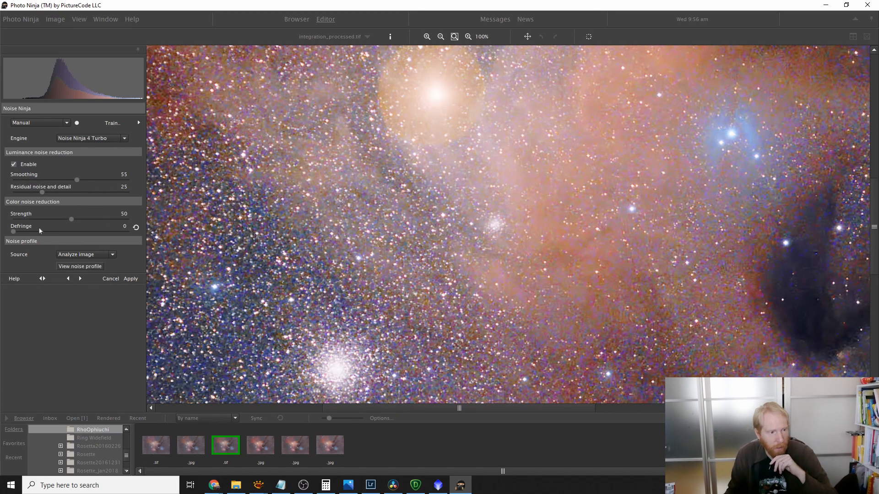
pyautogui.moveTo(75, 219); pyautogui.dragTo(81, 220)
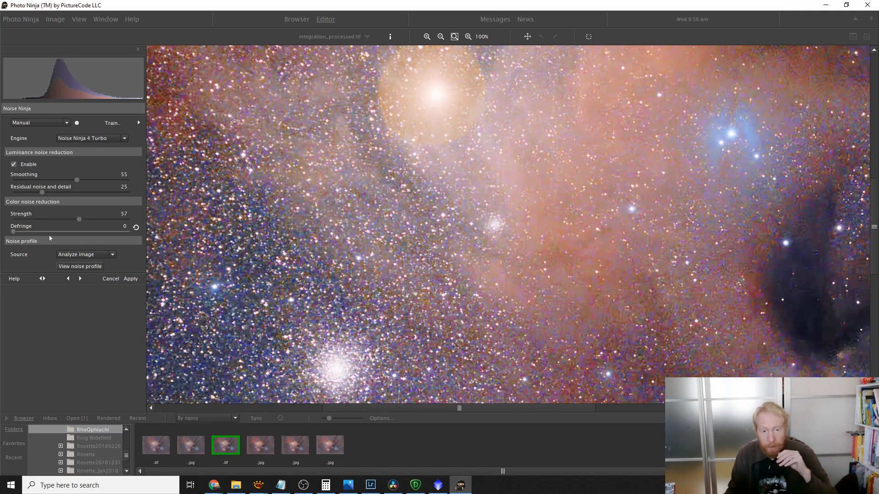
# Examine the noise reduction at 100% around the globular cluster, blue stars and dark dust lanes, and in the whole image
pyautogui.moveTo(478, 285); pyautogui.dragTo(543, 128)
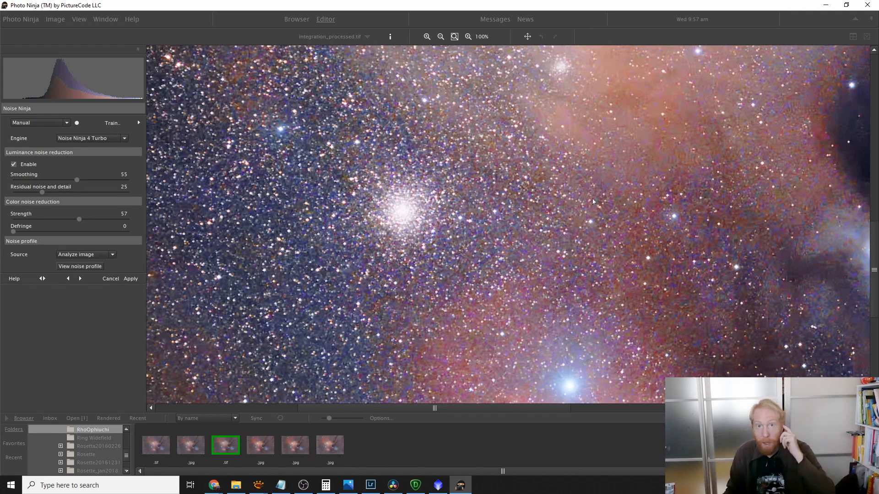
pyautogui.moveTo(676, 234); pyautogui.dragTo(507, 255)
pyautogui.moveTo(812, 160); pyautogui.dragTo(479, 353)
pyautogui.moveTo(592, 159); pyautogui.dragTo(683, 260)
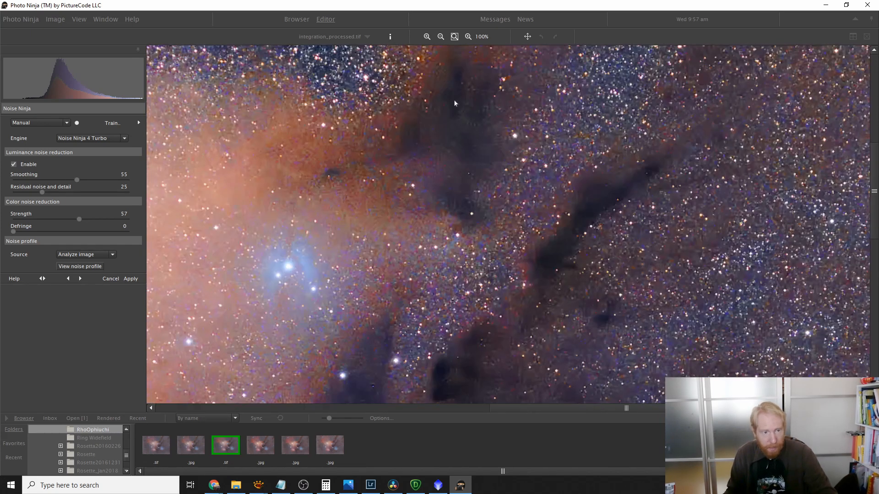
pyautogui.click(440, 36)
pyautogui.click(455, 37)
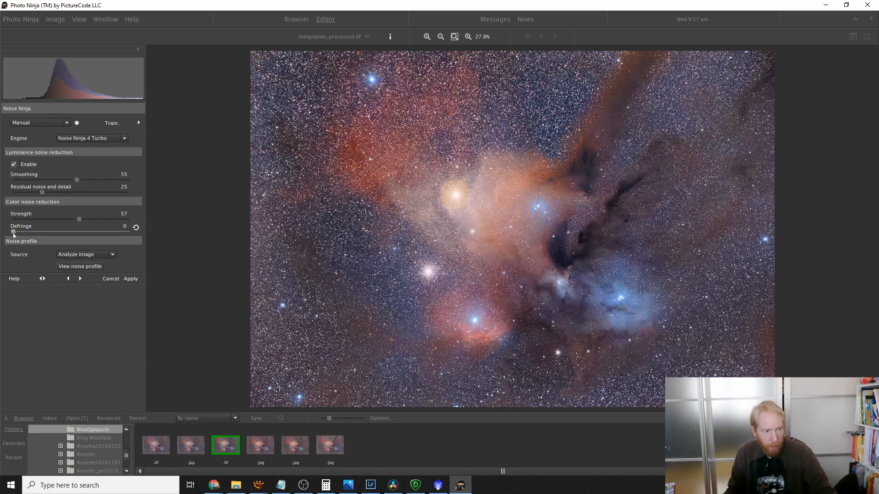
# Set the color noise reduction strength to 61 and the luminance smoothing to 62
pyautogui.moveTo(81, 221); pyautogui.dragTo(85, 221)
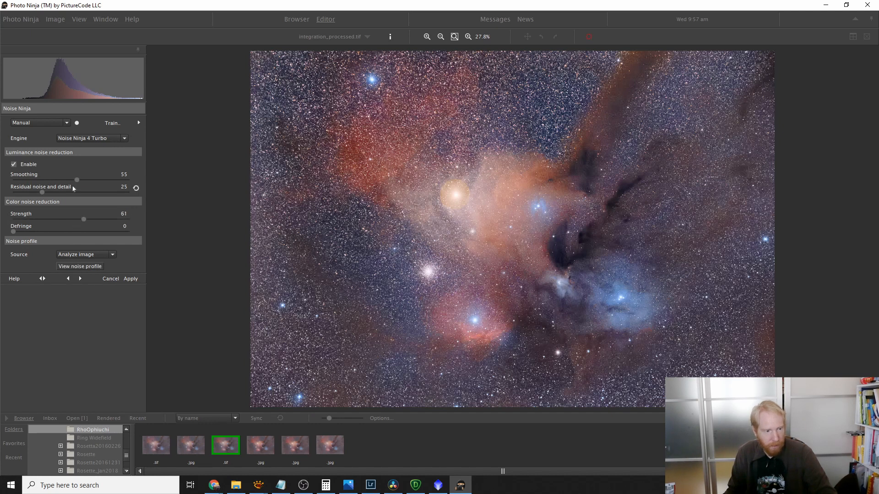
pyautogui.moveTo(77, 180); pyautogui.dragTo(86, 182)
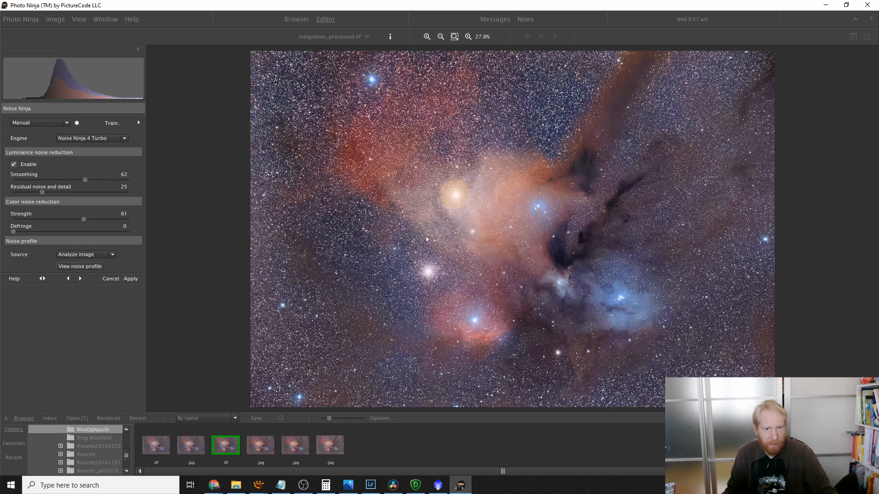
pyautogui.doubleClick(240, 227)
pyautogui.doubleClick(502, 262)
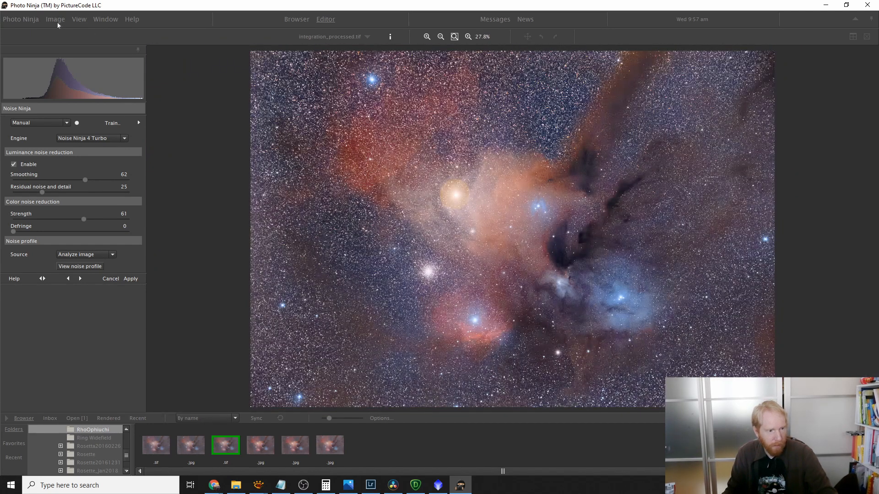
pyautogui.click(139, 122)
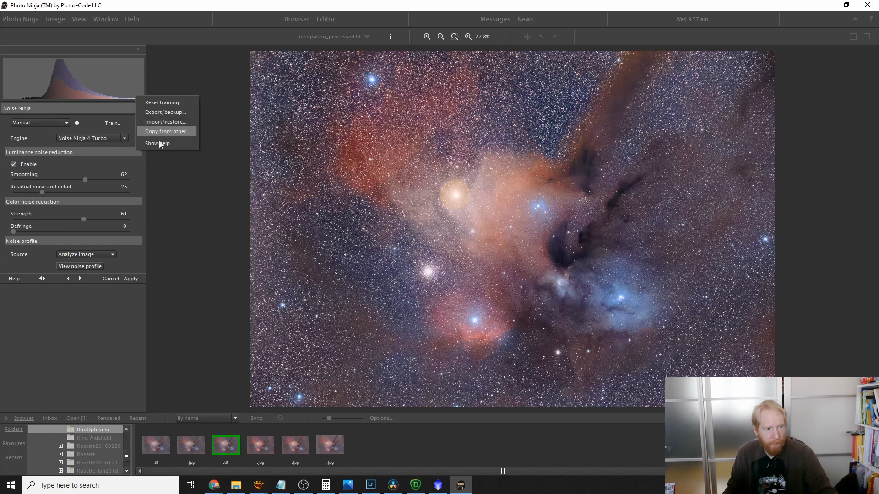
pyautogui.click(152, 132)
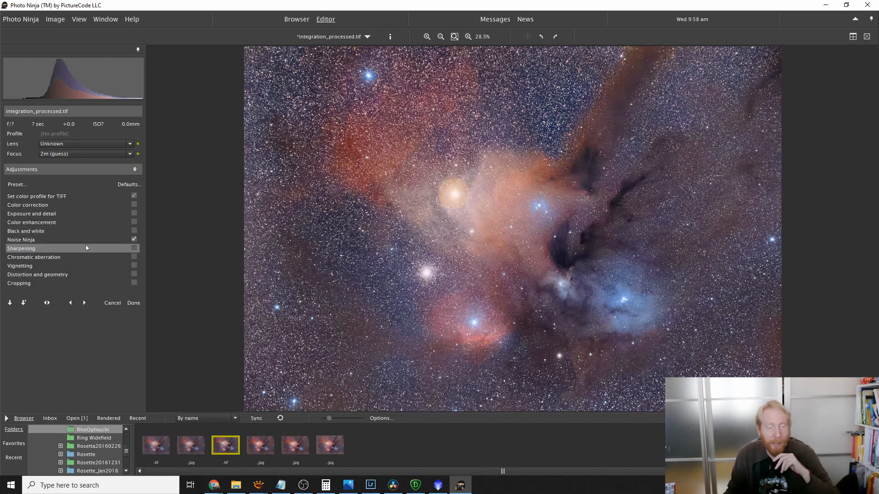
# Reopen the Noise Ninja adjustment and examine the noise reduction up to 100% around the blue stars and dark dust lanes
pyautogui.click(33, 242)
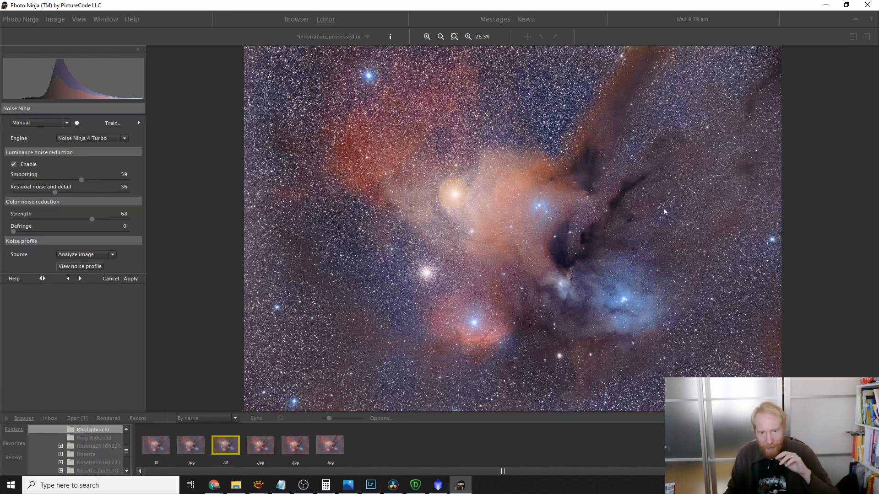
pyautogui.click(529, 238)
pyautogui.scroll(2, 526, 247)
pyautogui.scroll(-3, 523, 250)
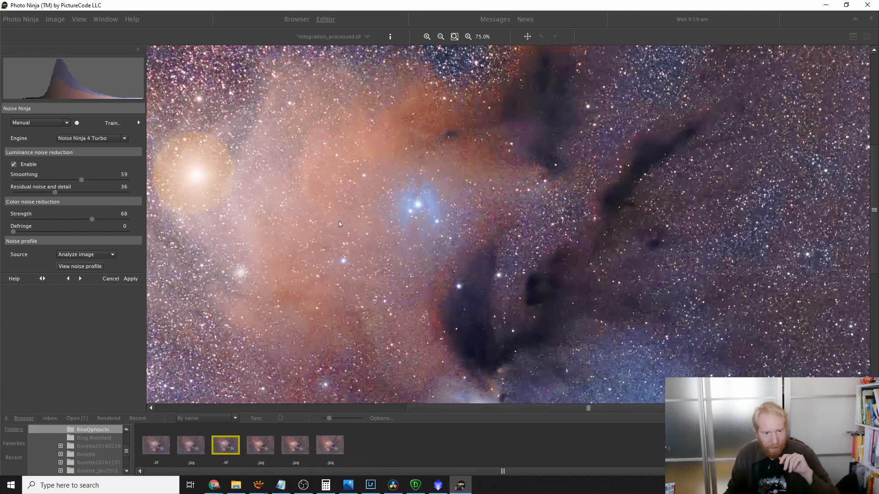
pyautogui.moveTo(337, 221); pyautogui.dragTo(483, 296)
pyautogui.scroll(-2, 380, 209)
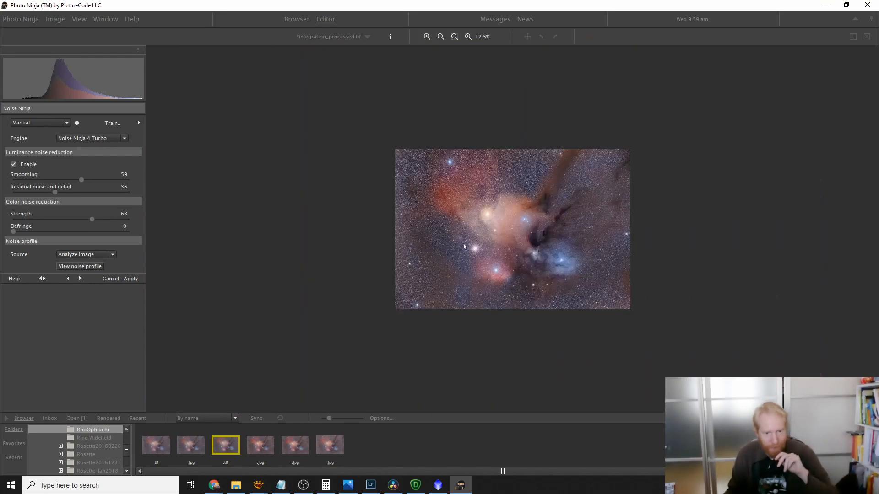
pyautogui.scroll(4, 497, 248)
pyautogui.moveTo(623, 261); pyautogui.dragTo(496, 164)
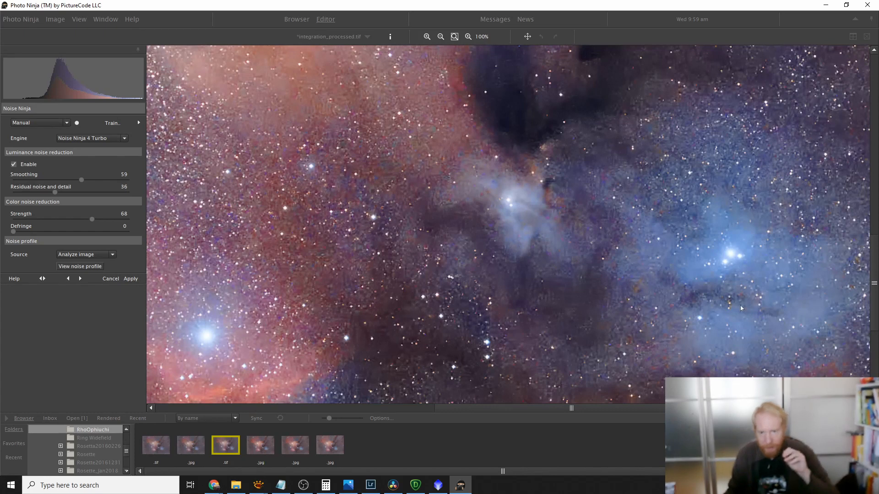
pyautogui.scroll(-2, 732, 295)
pyautogui.scroll(-2, 645, 272)
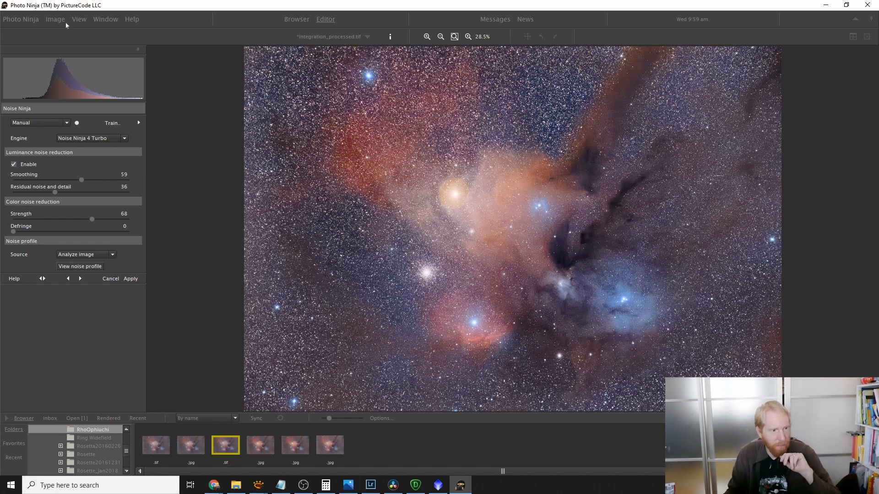
pyautogui.click(130, 278)
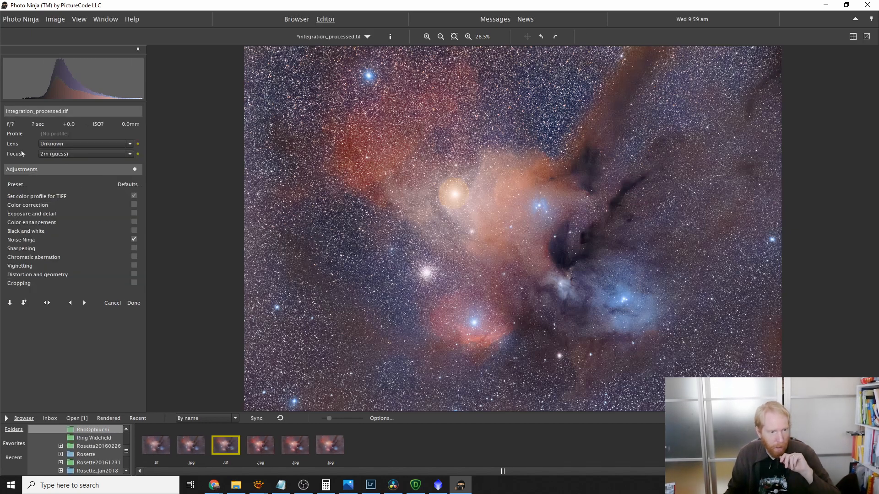
# Render the processed integration_processed.tif as a new image file, browsing for its destination folder
pyautogui.click(54, 20)
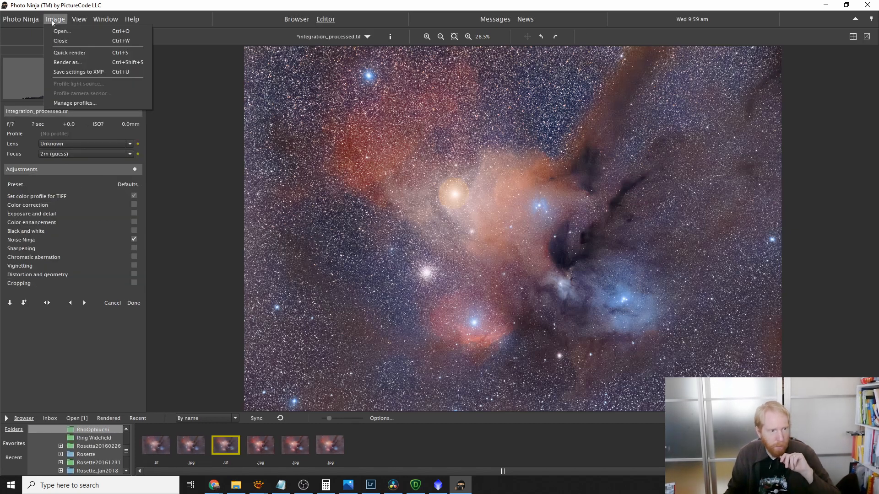
pyautogui.click(61, 62)
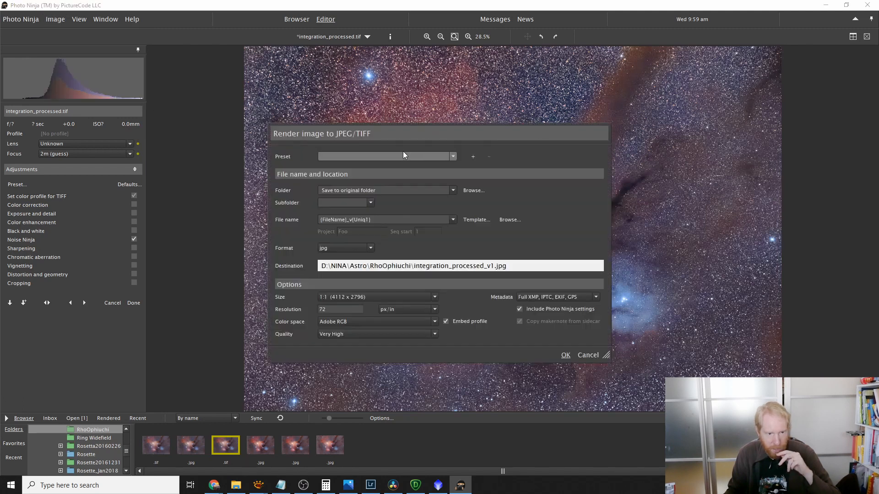
pyautogui.click(453, 192)
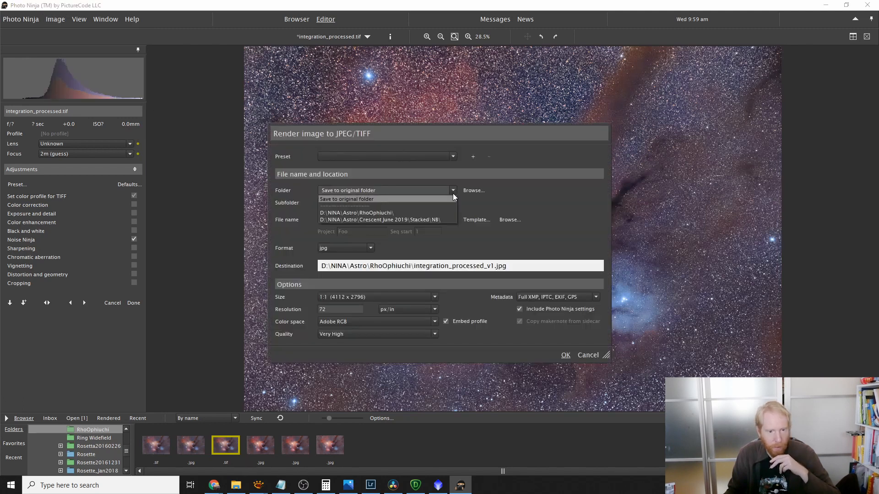
pyautogui.click(476, 194)
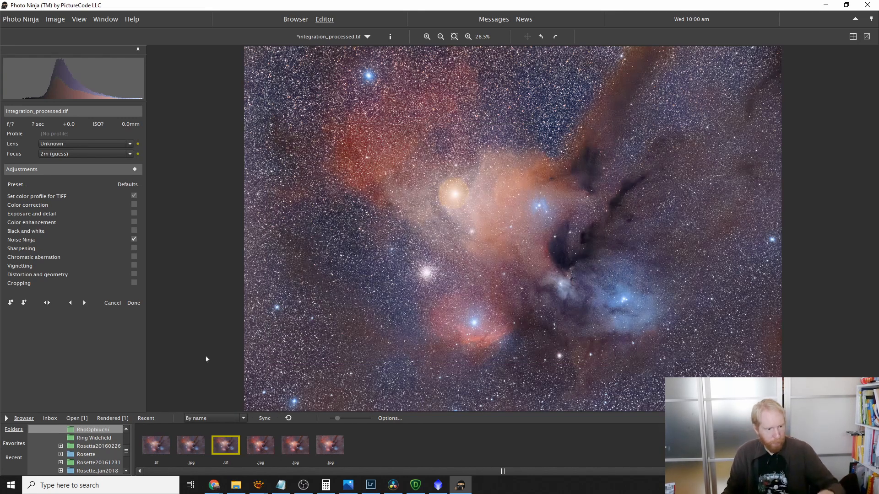
# Open NB_Crescent_Processed.tif from the NB folder and bring up its Noise Ninja adjustment with the nebula at 50%
pyautogui.scroll(6, 112, 448)
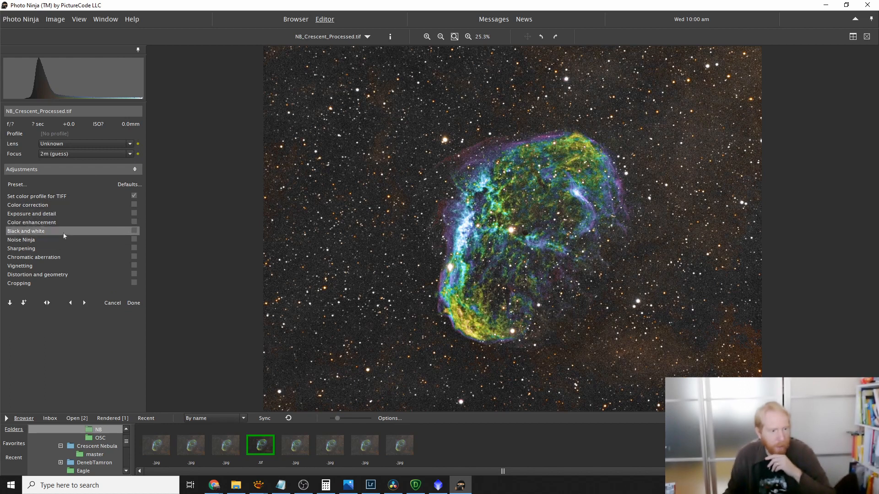
pyautogui.click(53, 241)
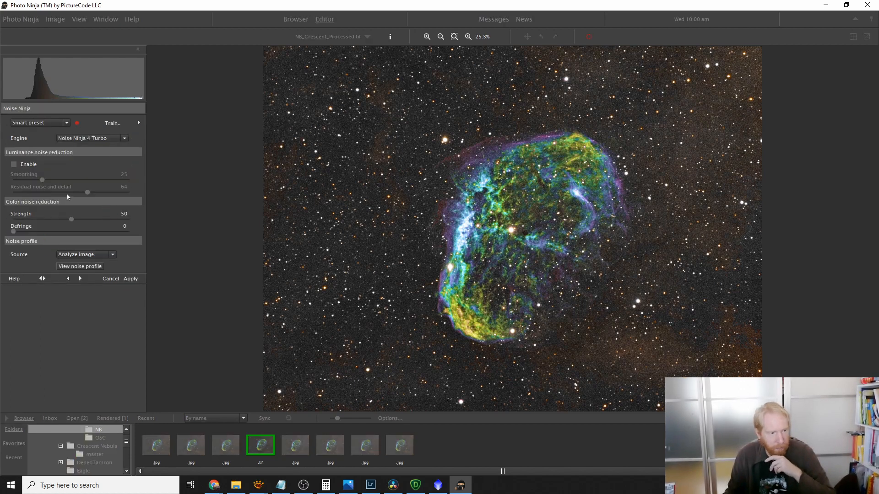
pyautogui.click(426, 38)
pyautogui.click(426, 38)
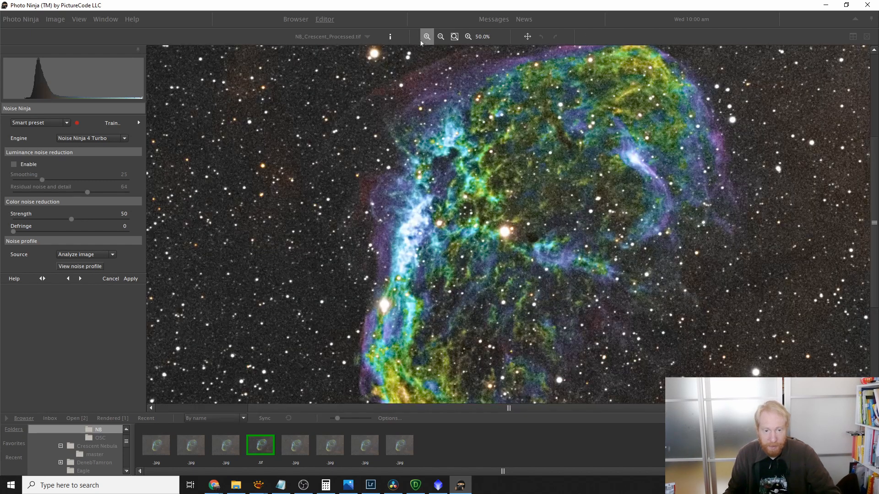
# Enable luminance noise reduction with smoothing 58 and residual noise and detail 42, checking the Crescent nebula at 75%
pyautogui.click(19, 167)
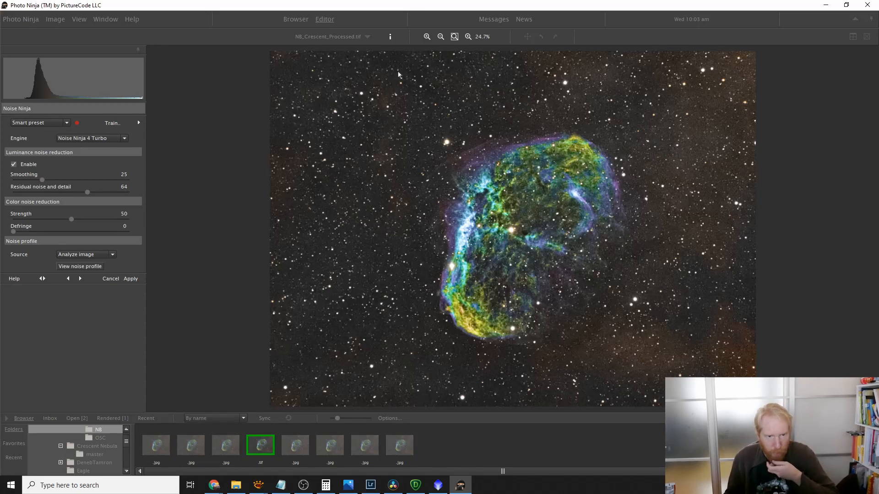
pyautogui.click(427, 37)
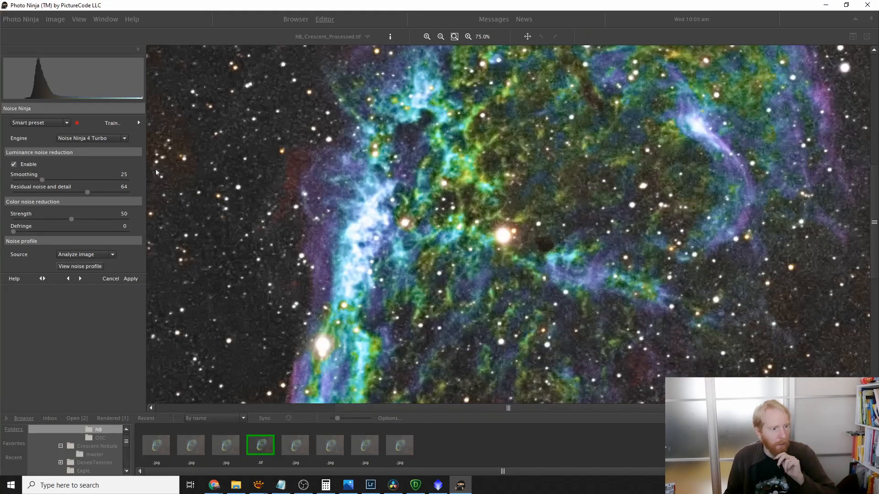
pyautogui.moveTo(87, 192)
pyautogui.mouseDown()
pyautogui.moveTo(62, 194)
pyautogui.moveTo(45, 180)
pyautogui.moveTo(77, 188)
pyautogui.mouseUp()
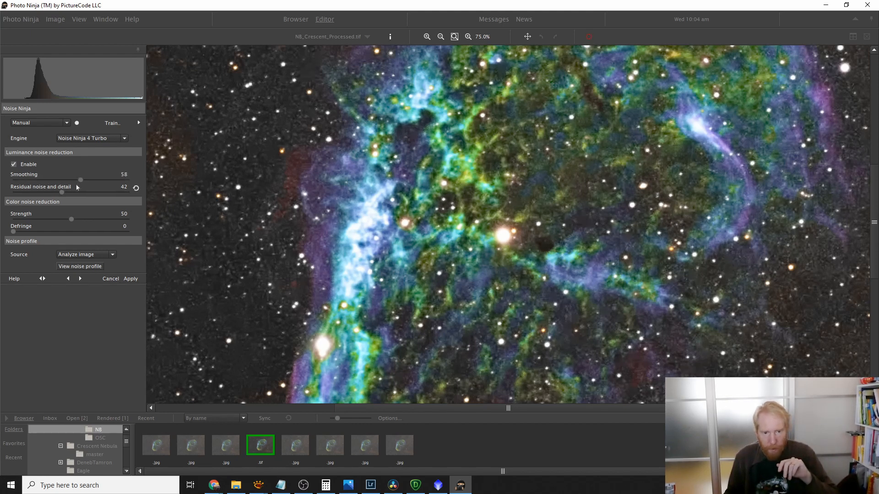
pyautogui.moveTo(593, 322); pyautogui.dragTo(525, 138)
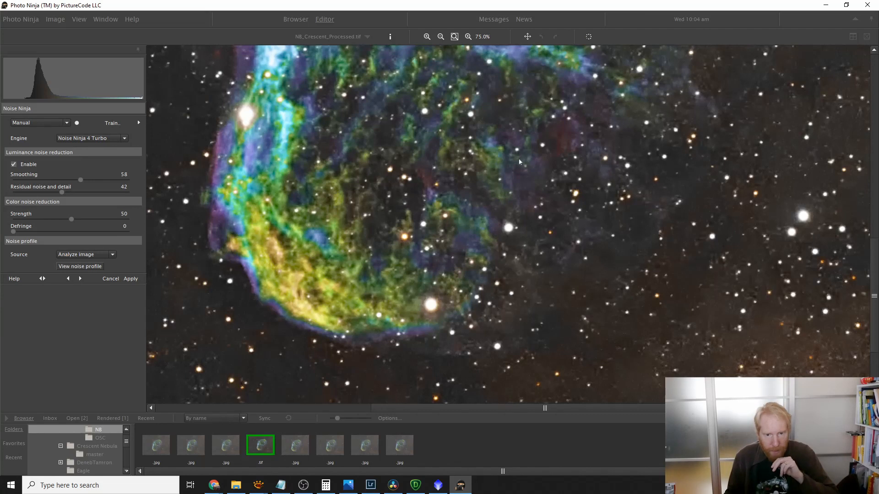
pyautogui.moveTo(510, 206); pyautogui.dragTo(608, 369)
pyautogui.click(441, 37)
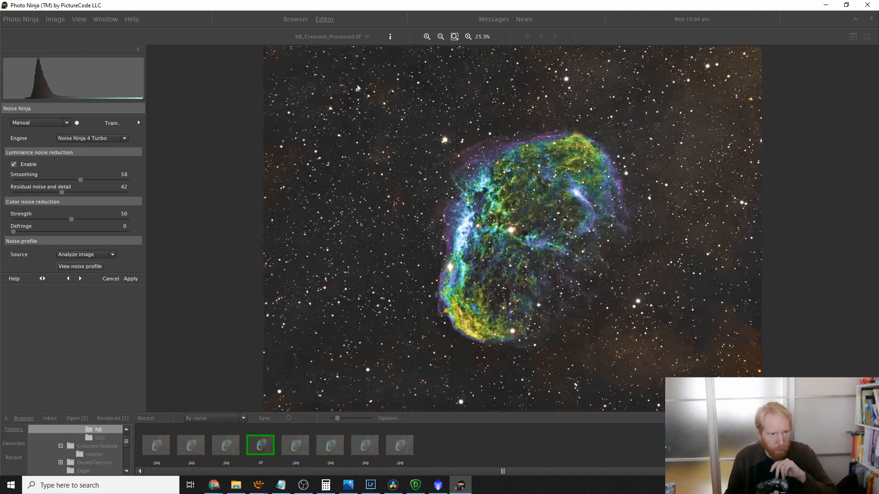
# Compare the whole image with luminance noise reduction off and on, and set the color noise reduction strength to 51
pyautogui.click(14, 165)
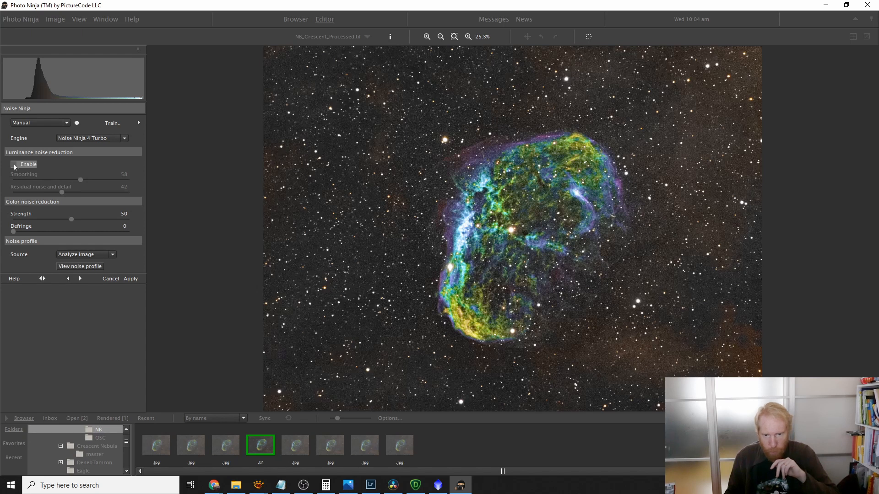
pyautogui.click(14, 166)
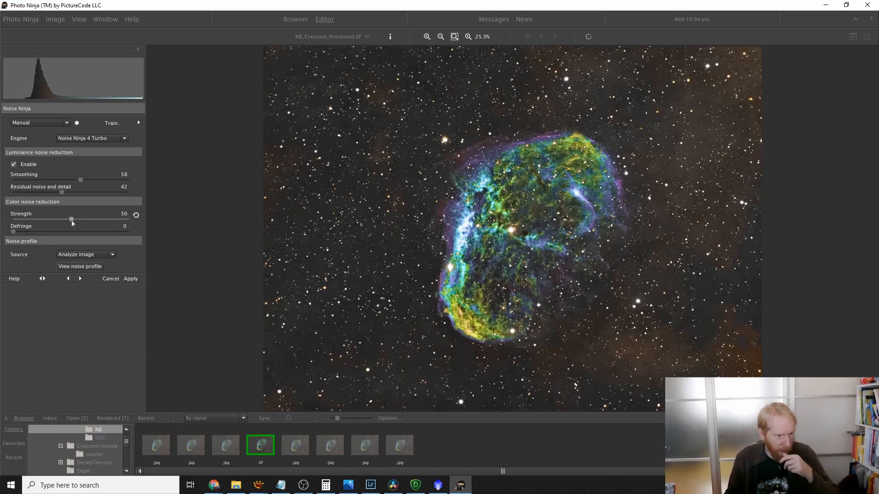
pyautogui.moveTo(71, 220)
pyautogui.mouseDown()
pyautogui.moveTo(82, 220)
pyautogui.moveTo(73, 224)
pyautogui.mouseUp()
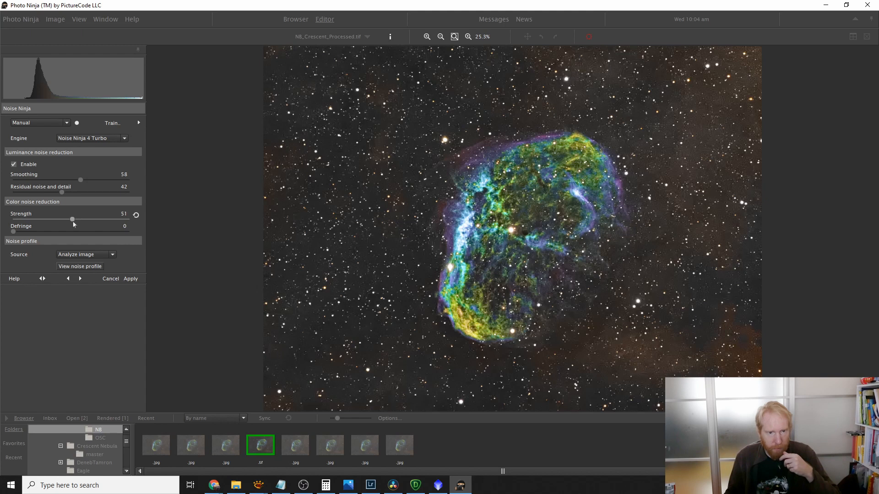
# Examine the noise reduction at 75% across the nebula's filaments, bright edges and the surrounding star background
pyautogui.click(426, 37)
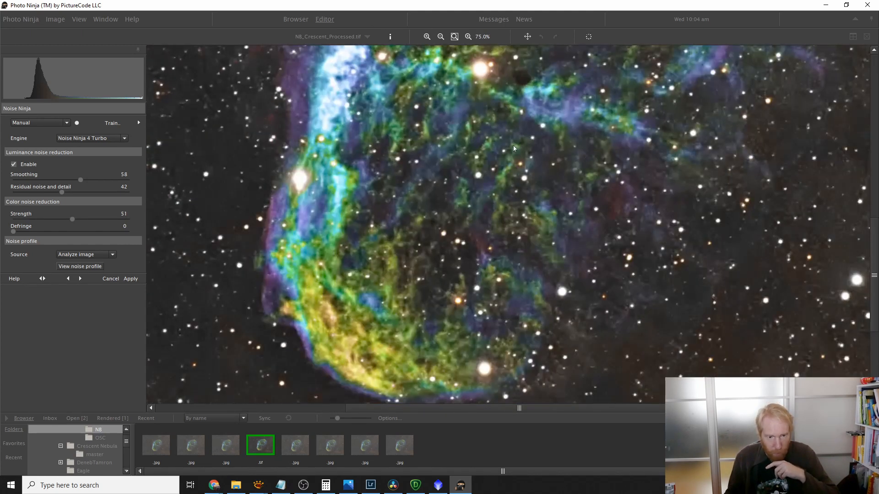
pyautogui.moveTo(638, 149); pyautogui.dragTo(538, 299)
pyautogui.moveTo(591, 138); pyautogui.dragTo(548, 266)
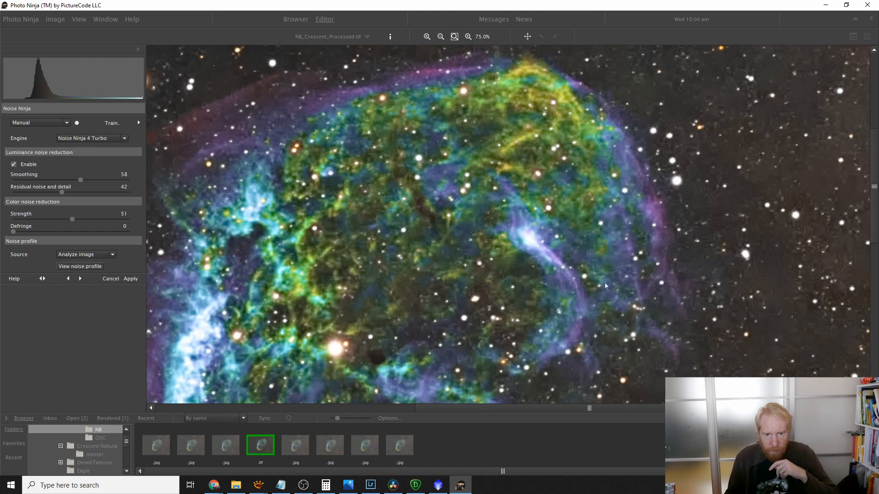
pyautogui.moveTo(613, 289); pyautogui.dragTo(574, 164)
pyautogui.moveTo(585, 305); pyautogui.dragTo(576, 156)
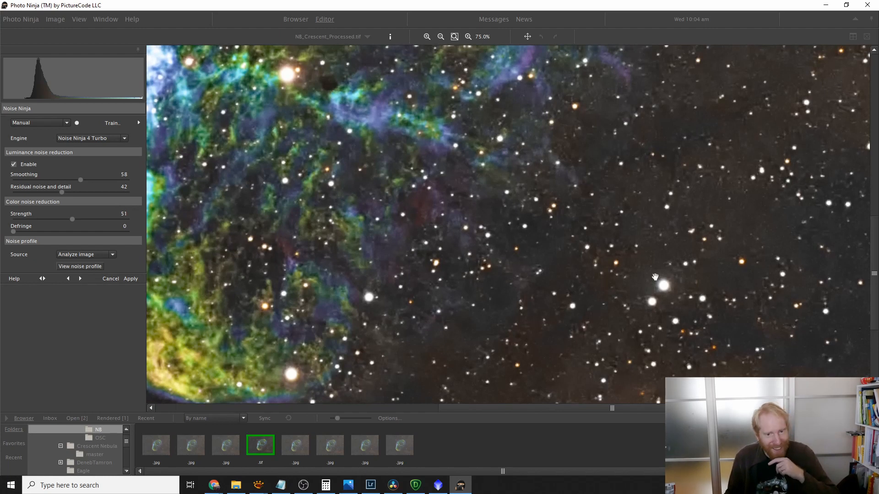
pyautogui.moveTo(662, 139); pyautogui.dragTo(651, 296)
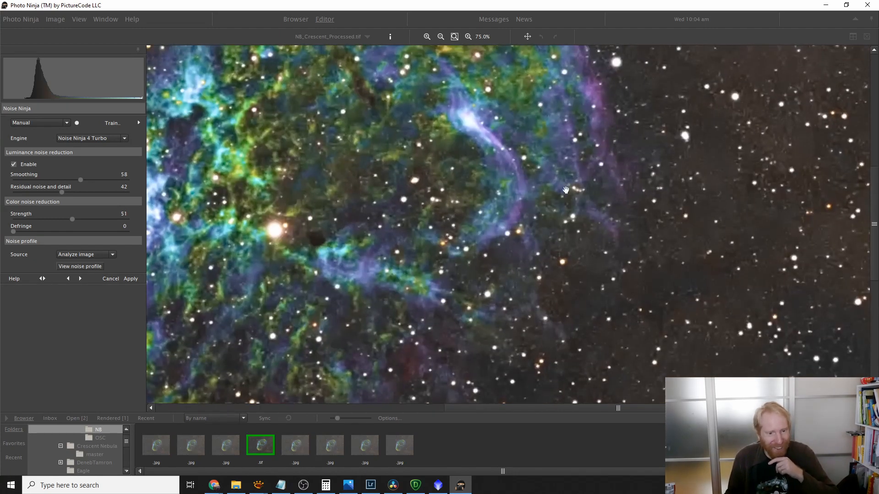
pyautogui.moveTo(577, 110); pyautogui.dragTo(580, 257)
pyautogui.moveTo(465, 220); pyautogui.dragTo(574, 111)
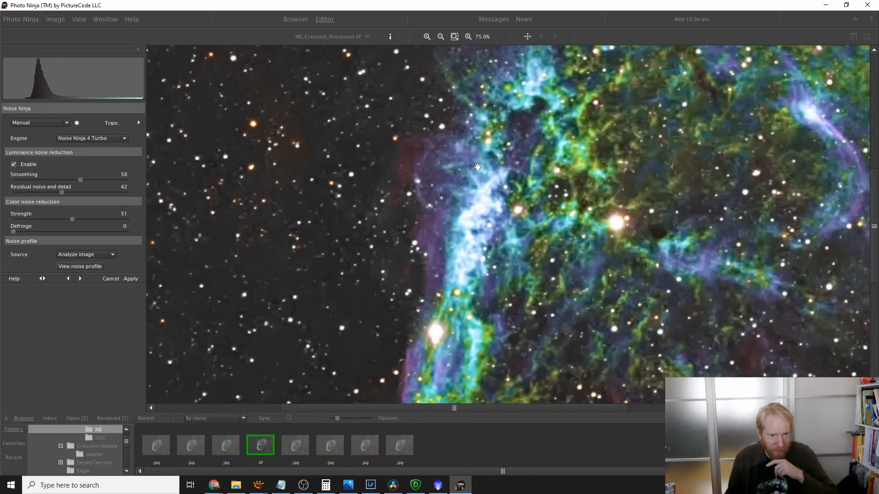
pyautogui.moveTo(529, 344); pyautogui.dragTo(468, 146)
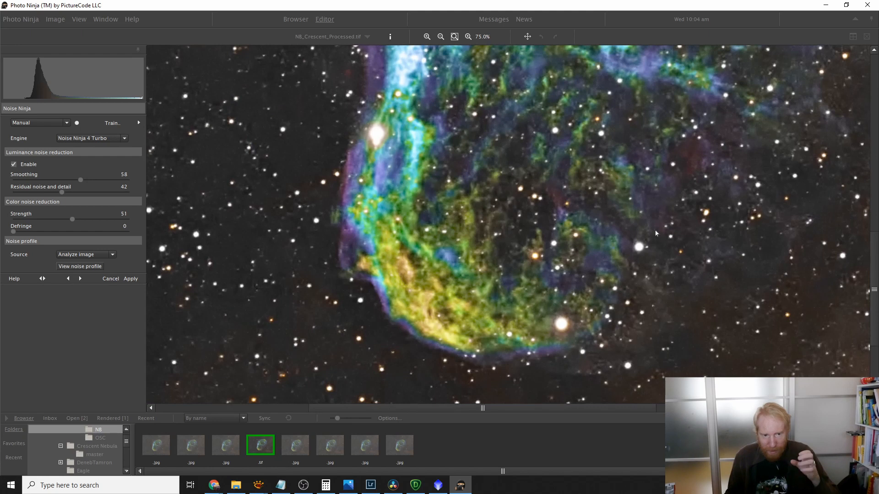
# Set the residual noise and detail to 50, judging the nebula's central filaments and the adjoining dark background at 75%
pyautogui.moveTo(719, 210); pyautogui.dragTo(526, 351)
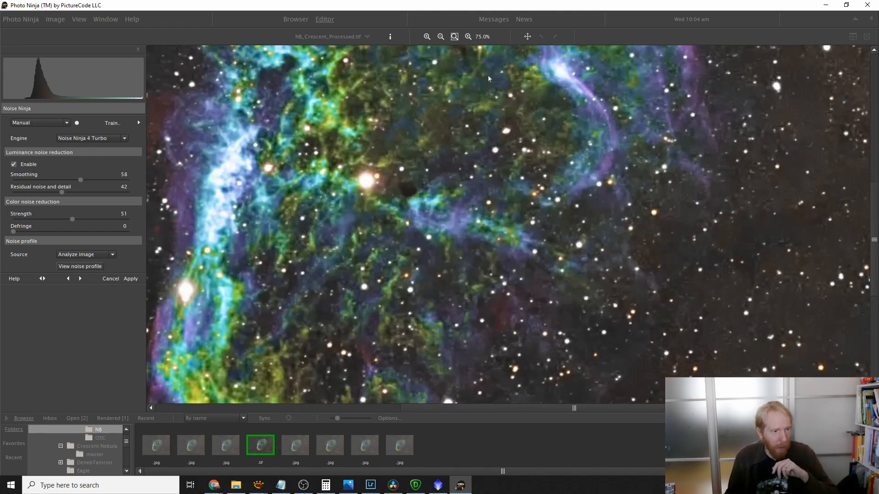
pyautogui.moveTo(391, 192); pyautogui.dragTo(260, 189)
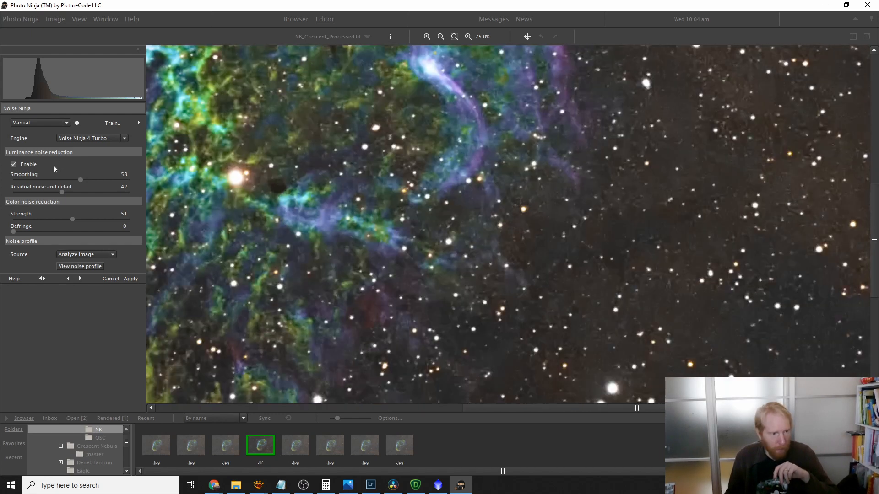
pyautogui.moveTo(63, 194); pyautogui.dragTo(73, 197)
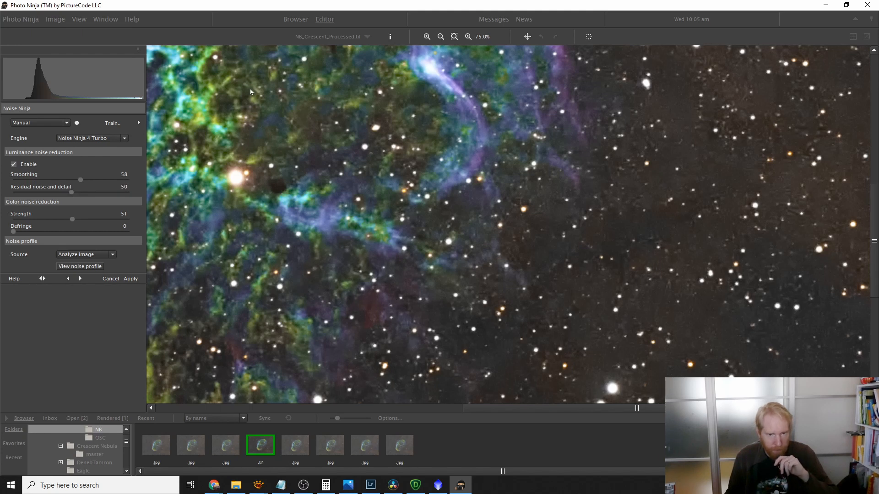
# Apply the Noise Ninja settings to the Crescent nebula and run a quick render of NB_Crescent_Processed.tif
pyautogui.moveTo(251, 92); pyautogui.dragTo(437, 120)
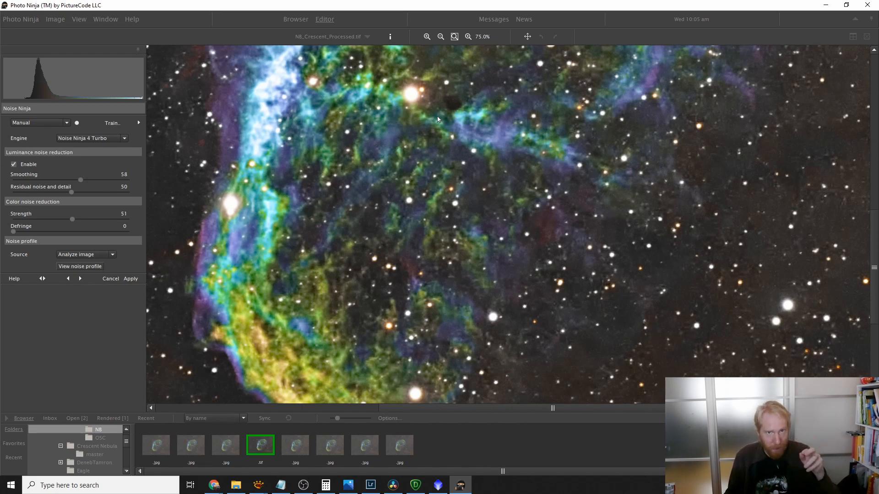
pyautogui.moveTo(498, 120); pyautogui.dragTo(380, 372)
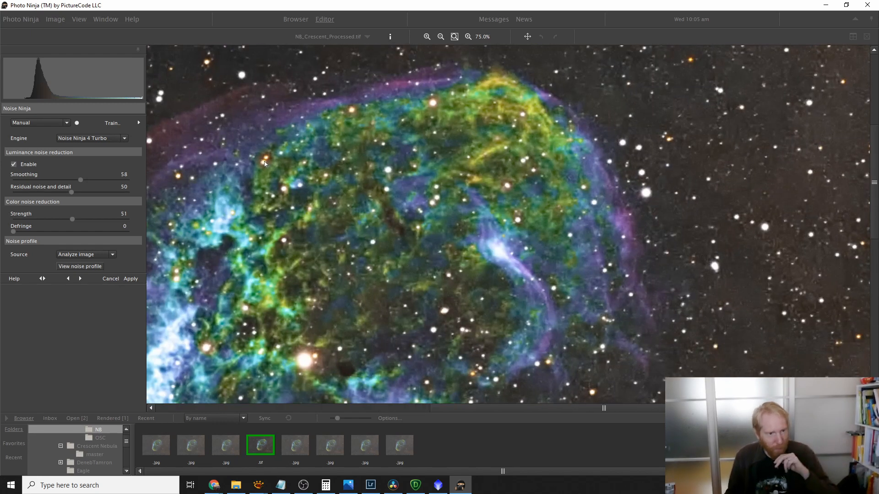
pyautogui.moveTo(261, 164); pyautogui.dragTo(392, 105)
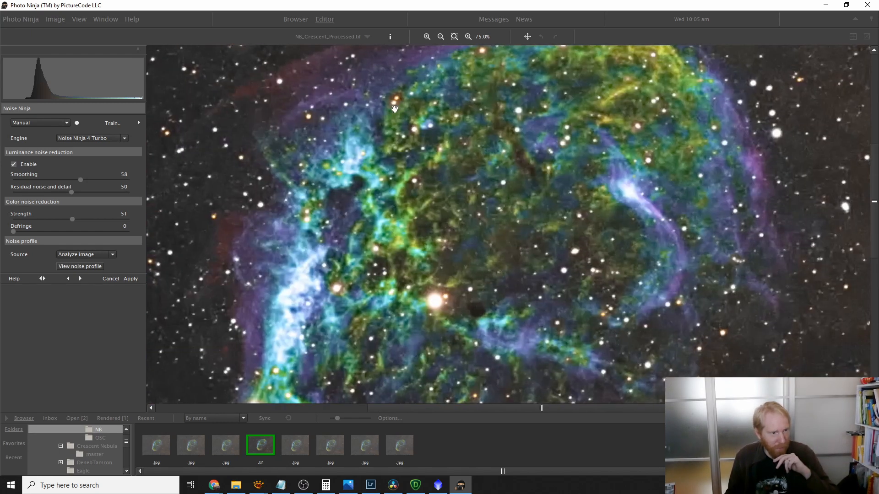
pyautogui.click(130, 279)
pyautogui.click(54, 19)
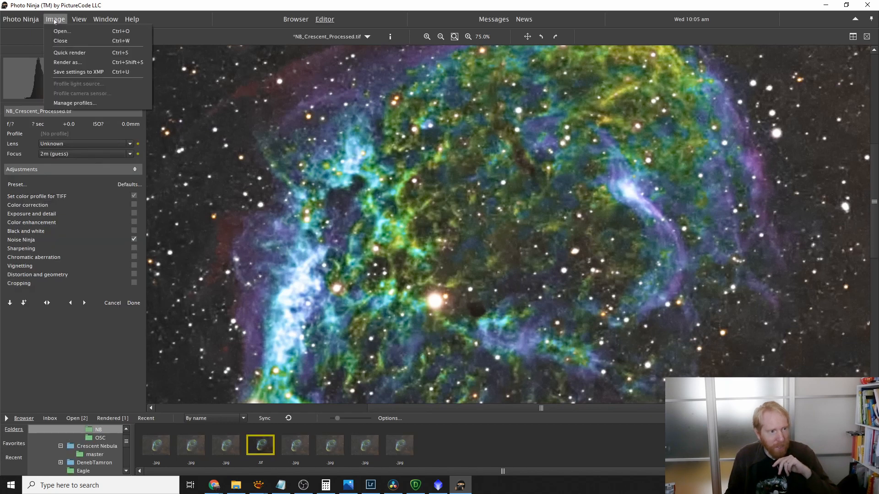
pyautogui.click(69, 52)
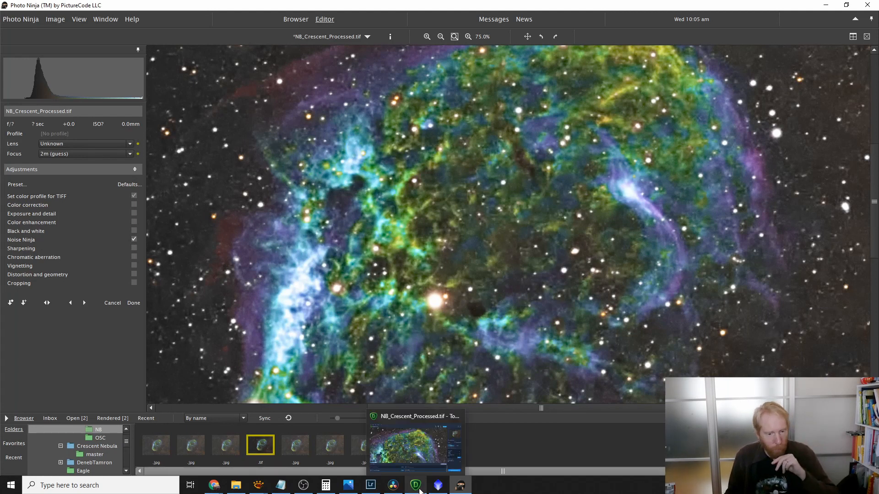
# Switch to Topaz DeNoise AI and select only integration_processed.tif for processing instead of the Crescent image
pyautogui.click(415, 488)
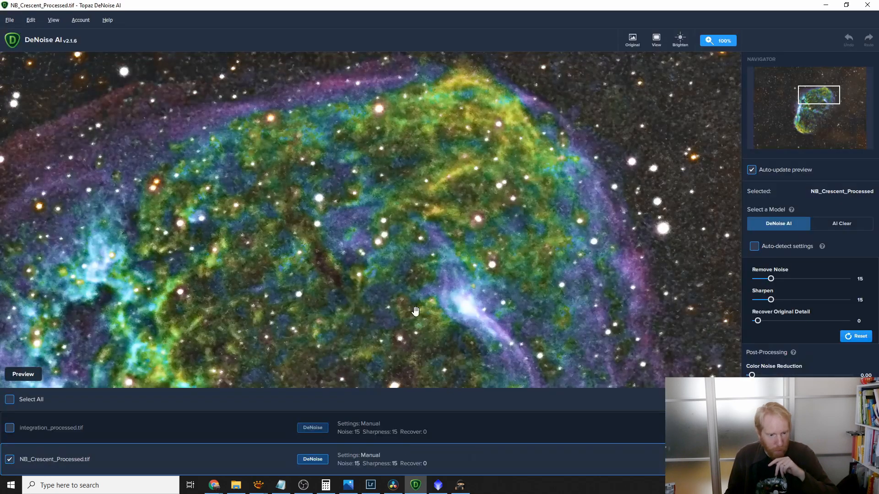
pyautogui.click(10, 459)
pyautogui.click(78, 97)
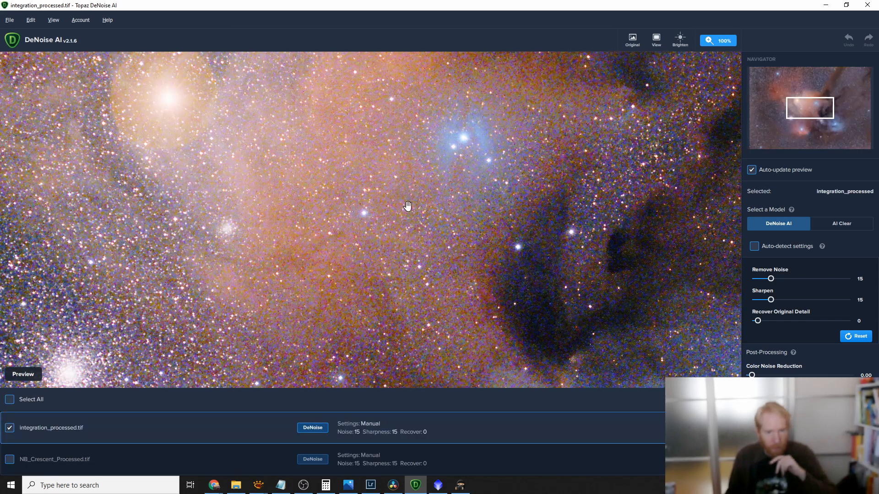
pyautogui.moveTo(362, 96); pyautogui.dragTo(384, 257)
pyautogui.moveTo(643, 275); pyautogui.dragTo(492, 263)
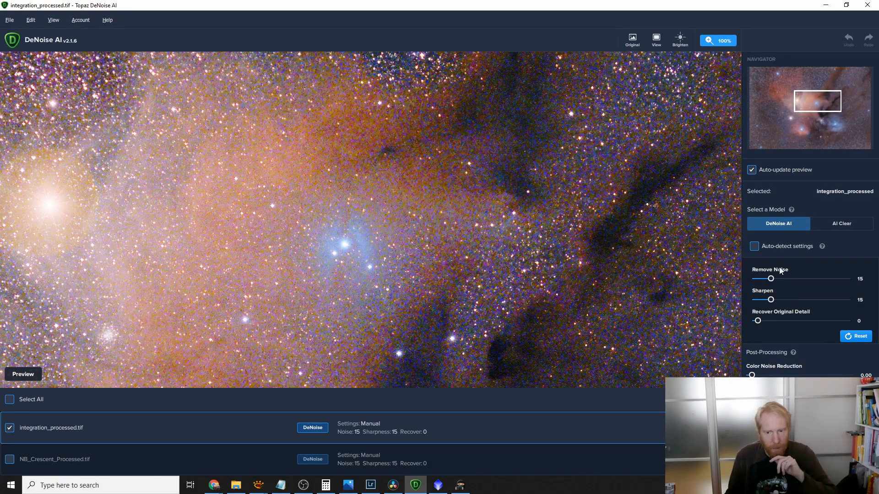
# Try auto-detected settings with the DeNoise AI model on integration_processed.tif, and set Remove Noise to 100
pyautogui.click(754, 248)
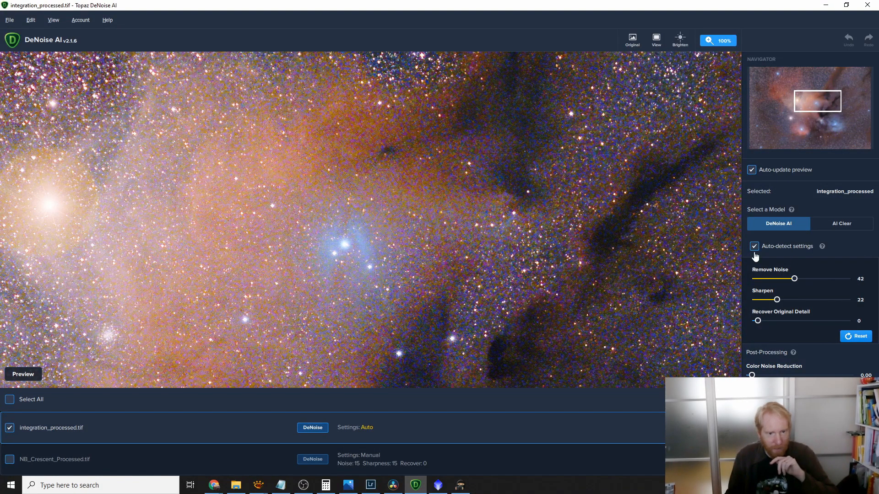
pyautogui.moveTo(335, 132); pyautogui.dragTo(388, 229)
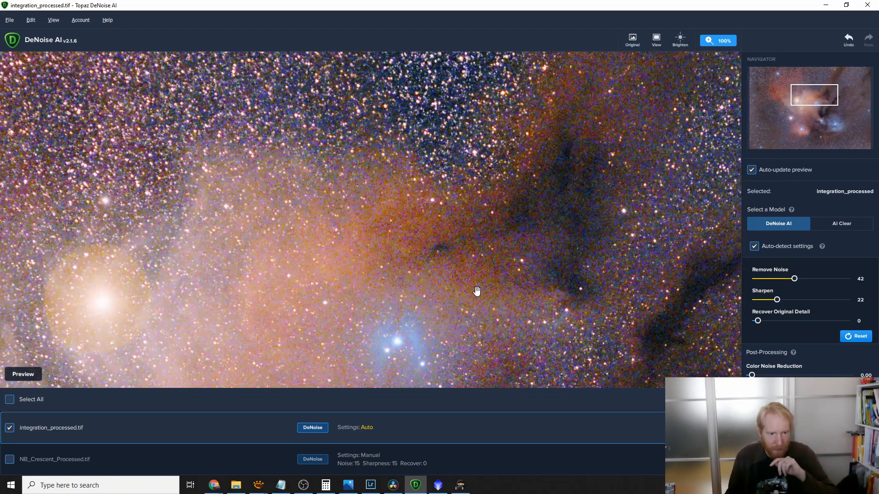
pyautogui.moveTo(472, 284); pyautogui.dragTo(438, 255)
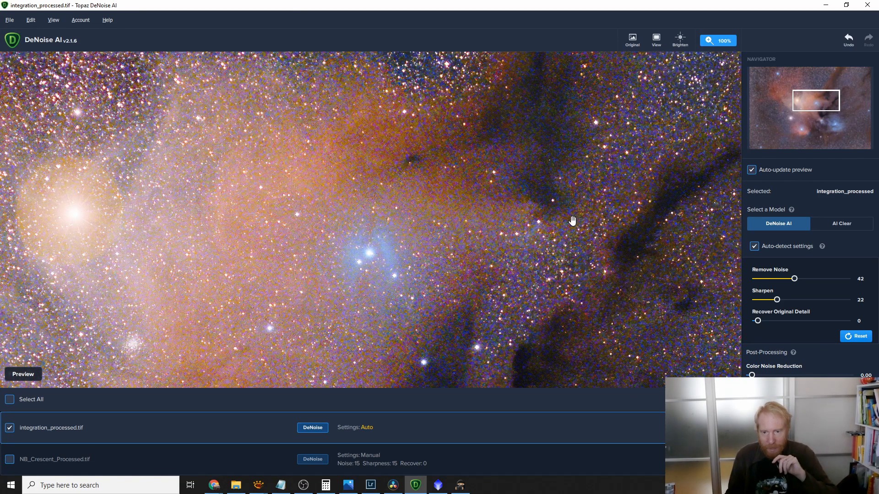
pyautogui.moveTo(794, 279); pyautogui.dragTo(846, 278)
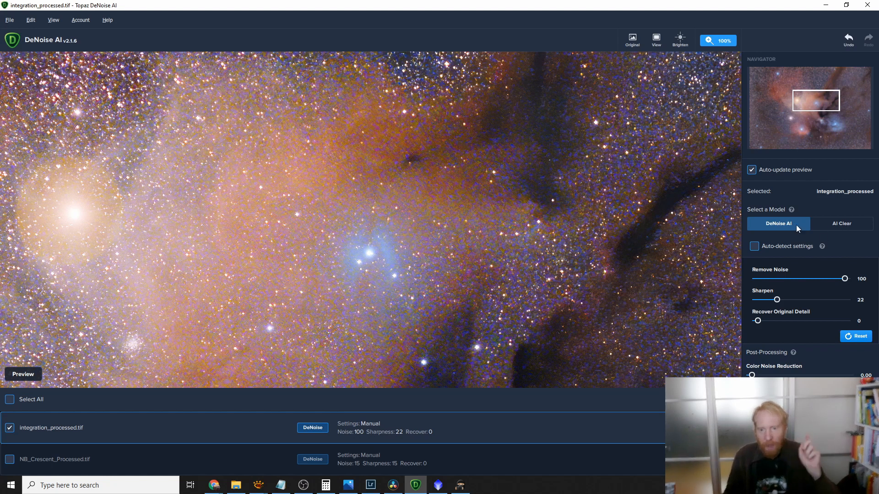
# Use the AI Clear model with auto-detected settings on integration_processed.tif
pyautogui.click(832, 223)
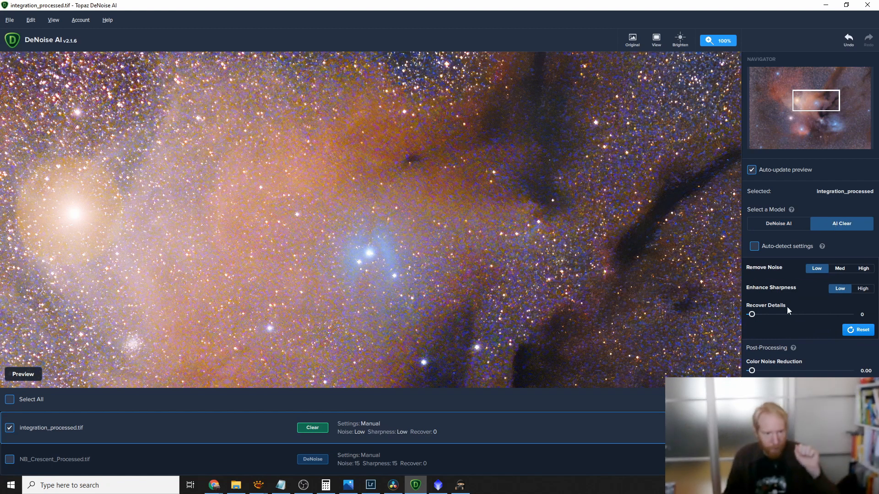
pyautogui.moveTo(513, 371); pyautogui.dragTo(520, 235)
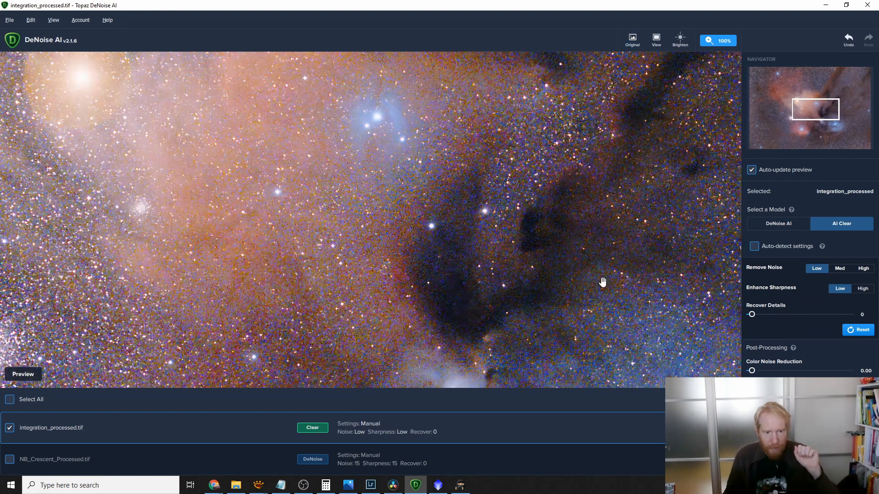
pyautogui.moveTo(514, 137); pyautogui.dragTo(479, 272)
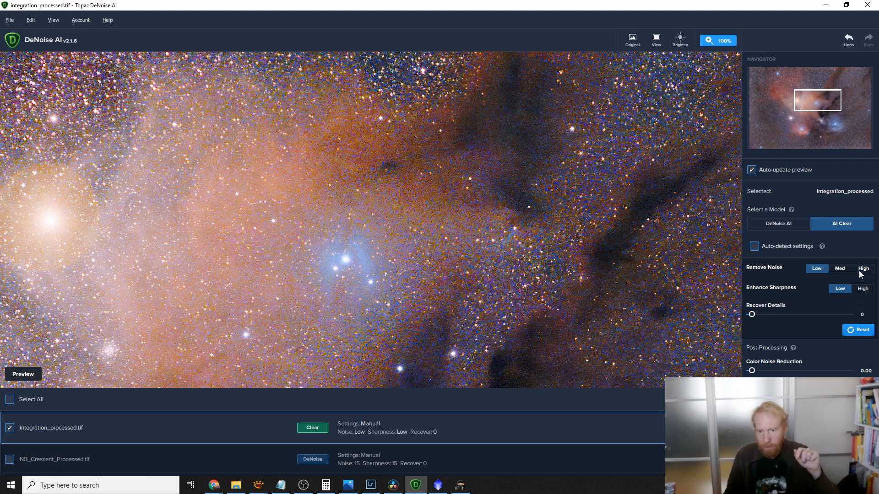
pyautogui.click(763, 250)
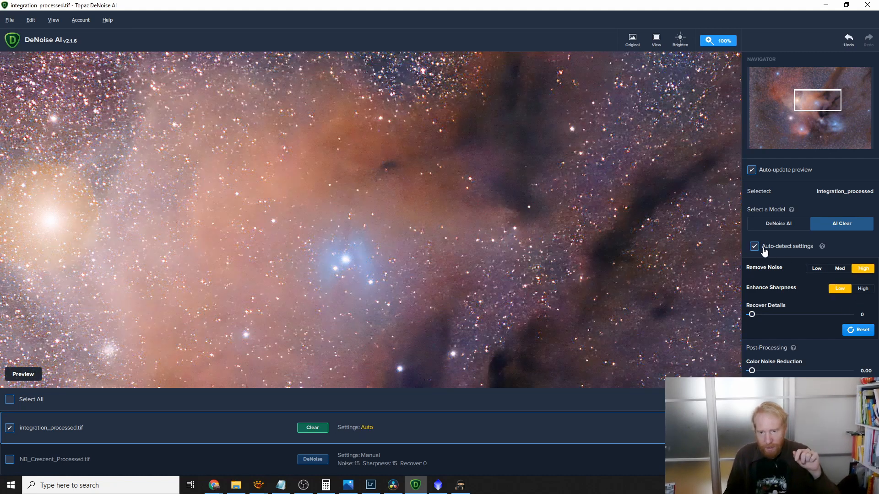
# Examine the AI Clear preview at 100% across the dark dust lanes, dense star fields and blue reflection nebula
pyautogui.moveTo(703, 241); pyautogui.dragTo(462, 168)
pyautogui.moveTo(636, 302); pyautogui.dragTo(450, 248)
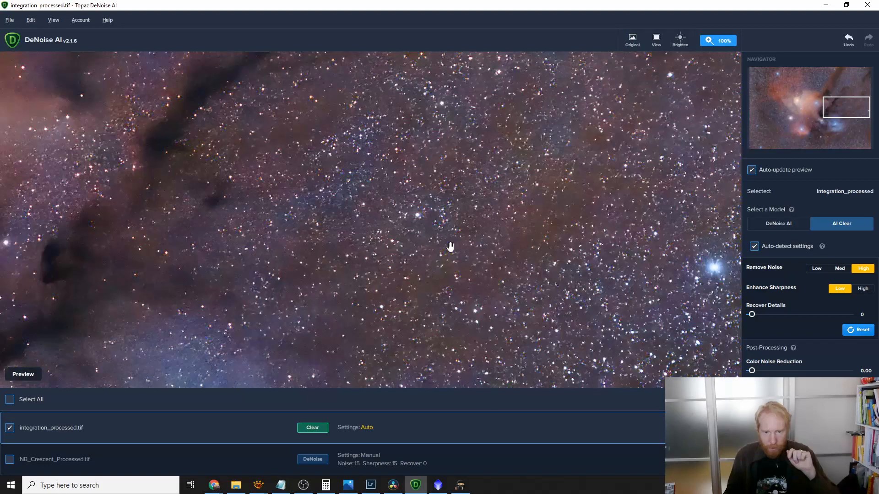
pyautogui.moveTo(460, 201); pyautogui.dragTo(466, 372)
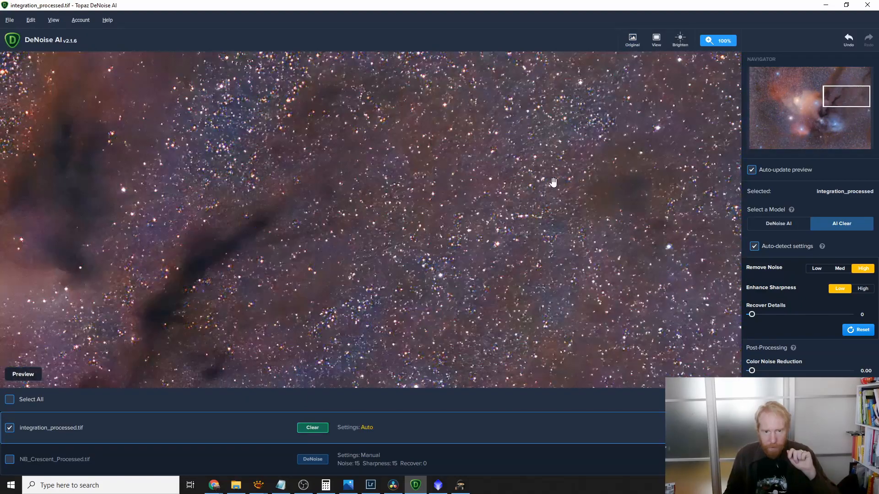
pyautogui.moveTo(679, 337); pyautogui.dragTo(624, 153)
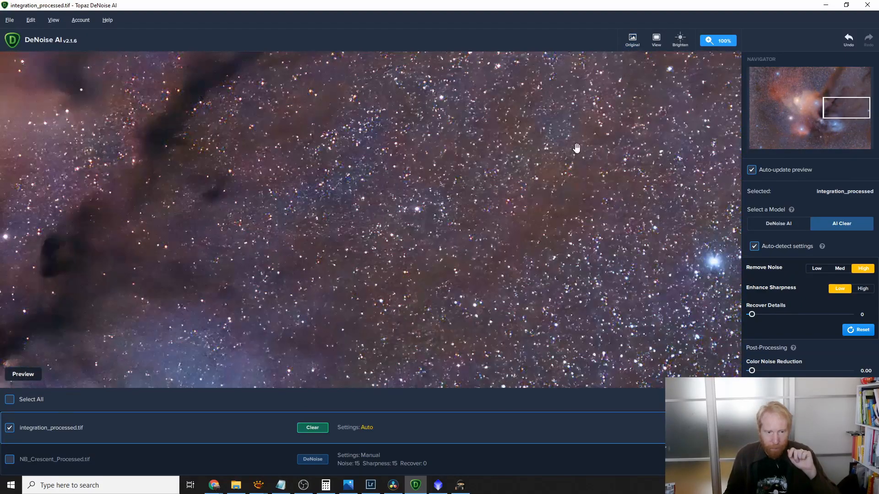
pyautogui.moveTo(577, 291); pyautogui.dragTo(540, 127)
pyautogui.moveTo(295, 333); pyautogui.dragTo(591, 180)
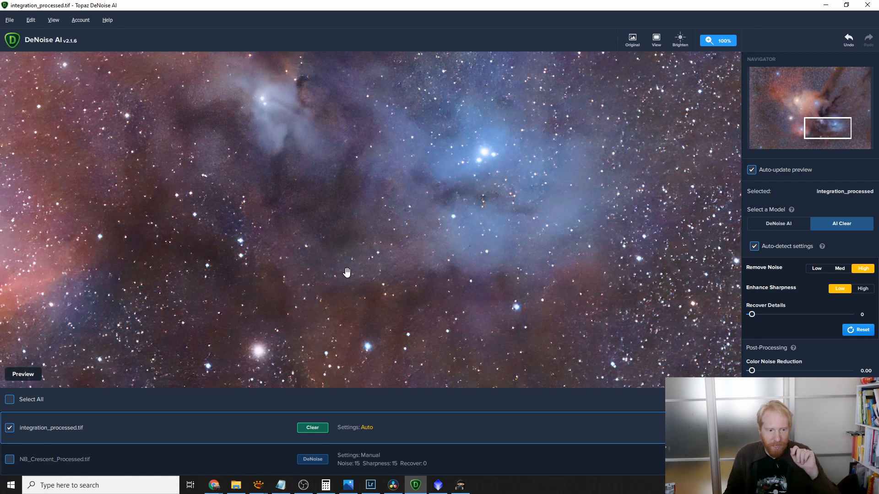
pyautogui.moveTo(353, 273); pyautogui.dragTo(353, 273)
pyautogui.moveTo(323, 329); pyautogui.dragTo(473, 146)
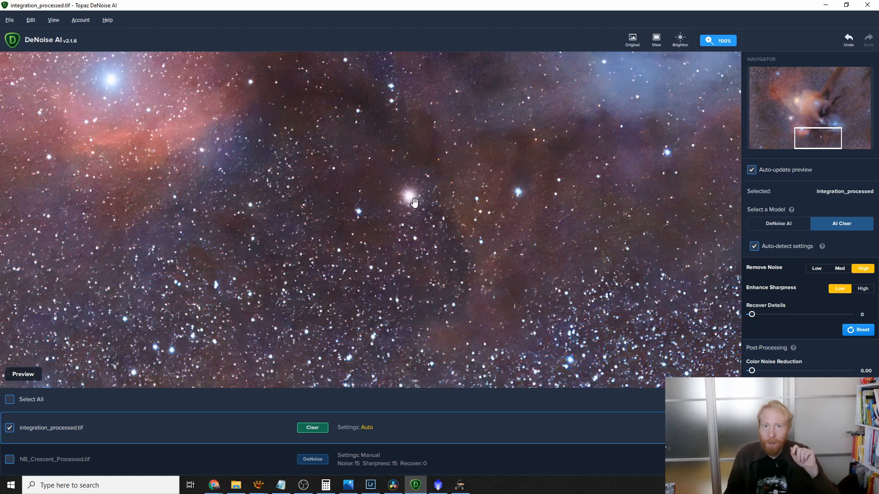
# Compare the original with the AI Clear preview around the pink nebula and bright star cluster, and inspect the upper star fields
pyautogui.click(403, 215)
pyautogui.moveTo(403, 215); pyautogui.dragTo(520, 335)
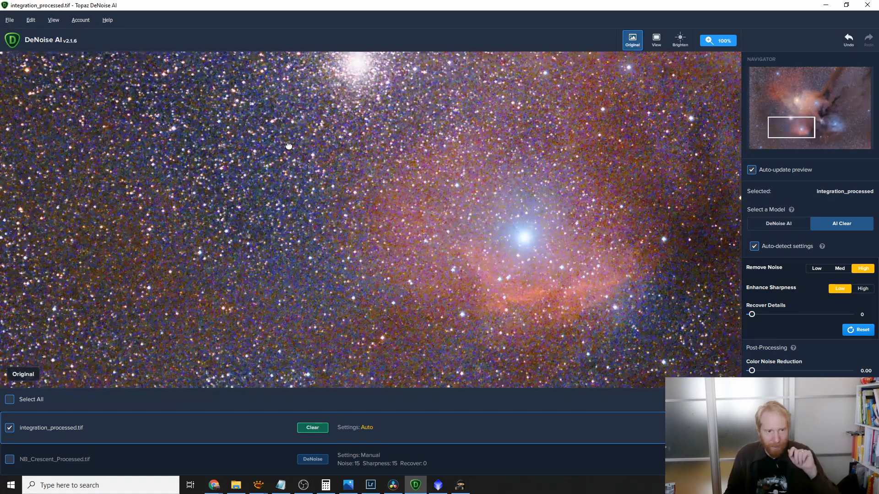
pyautogui.moveTo(284, 131); pyautogui.dragTo(302, 259)
pyautogui.click(376, 170)
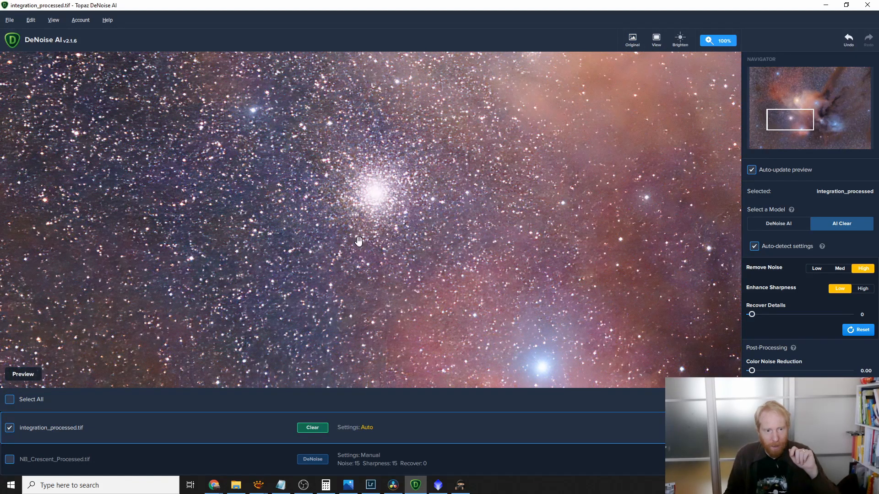
pyautogui.click(489, 228)
pyautogui.click(489, 228)
pyautogui.click(489, 228)
pyautogui.click(489, 227)
pyautogui.moveTo(508, 133); pyautogui.dragTo(521, 318)
pyautogui.moveTo(581, 142); pyautogui.dragTo(544, 306)
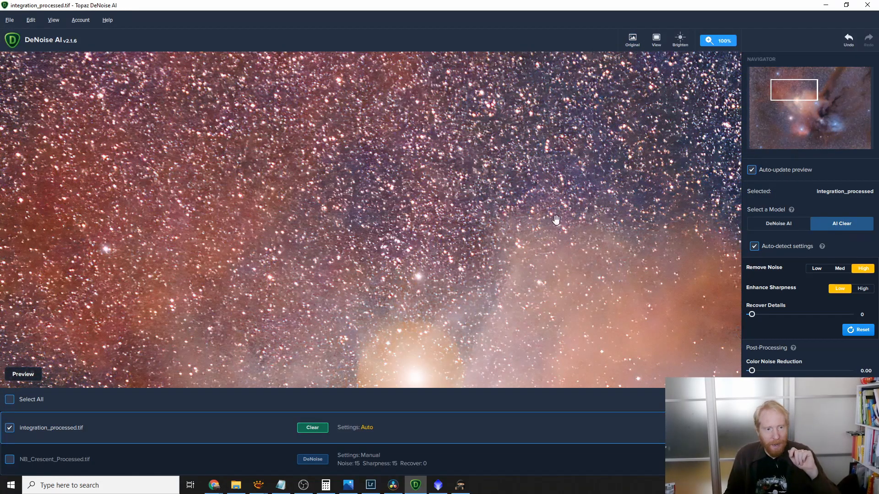
pyautogui.moveTo(194, 256); pyautogui.dragTo(320, 389)
pyautogui.moveTo(542, 311); pyautogui.dragTo(547, 314)
pyautogui.moveTo(545, 270); pyautogui.dragTo(392, 143)
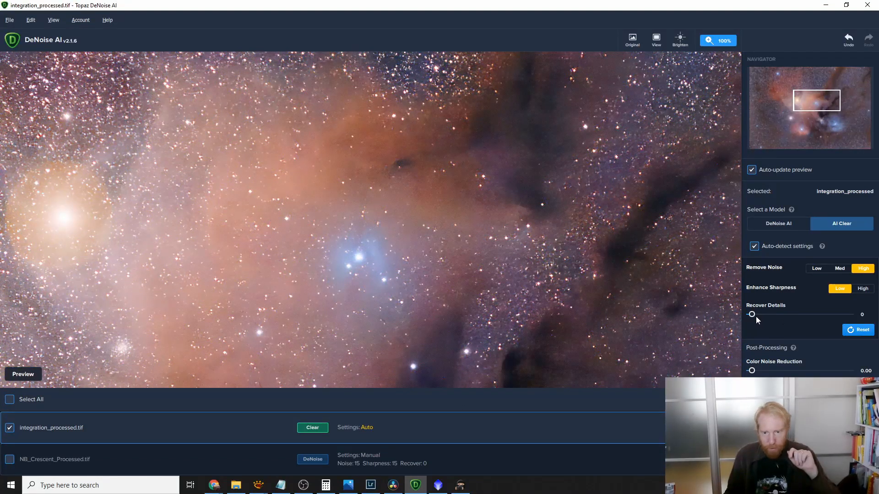
# Try Recover Details at 10 and 15 on the dark nebula area, and set it back to 0
pyautogui.moveTo(754, 315); pyautogui.dragTo(758, 316)
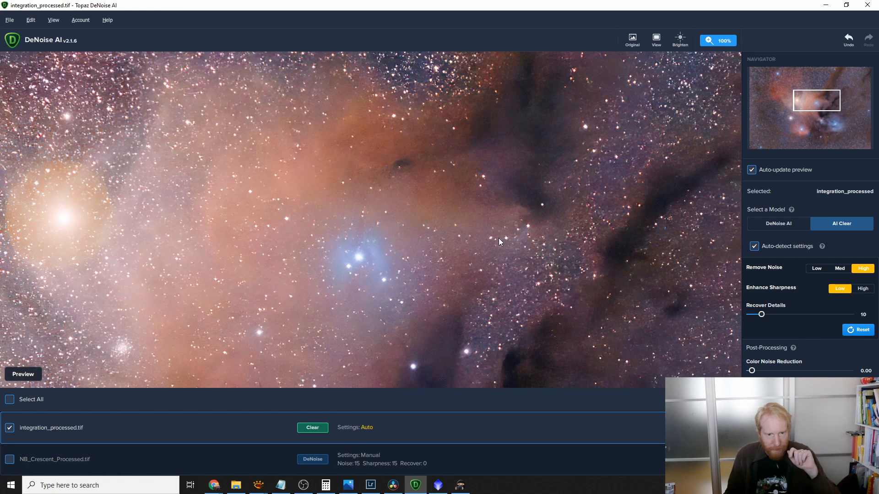
pyautogui.moveTo(499, 241); pyautogui.dragTo(526, 294)
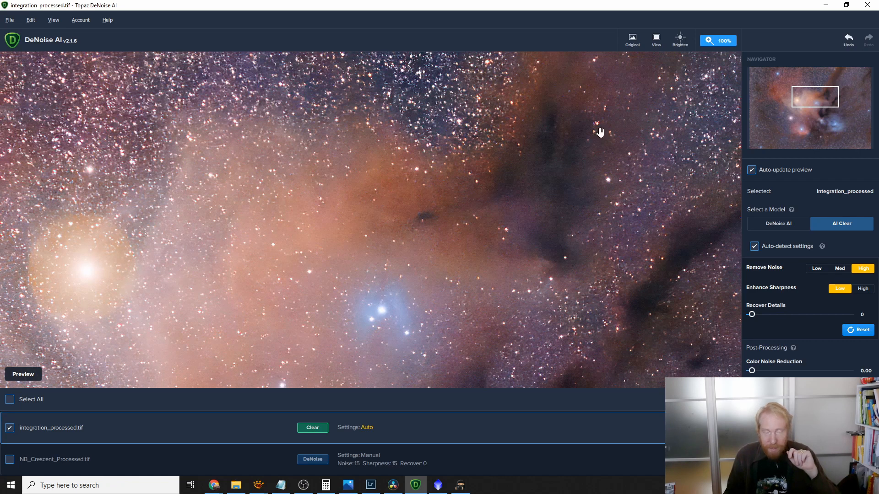
pyautogui.moveTo(670, 302); pyautogui.dragTo(561, 105)
pyautogui.moveTo(579, 214); pyautogui.dragTo(580, 214)
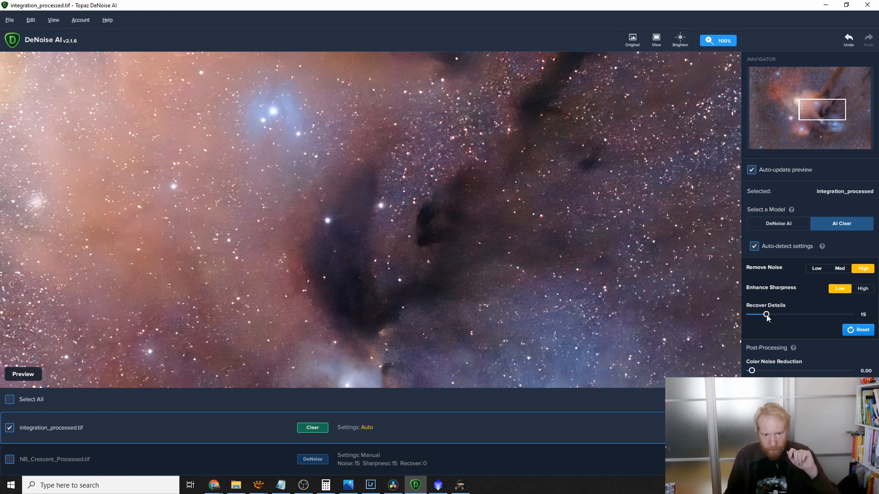
pyautogui.moveTo(763, 316); pyautogui.dragTo(733, 319)
# Try a color noise reduction of 0.15 on the nebula and star fields, and set it back to 0.00
pyautogui.moveTo(465, 314); pyautogui.dragTo(579, 156)
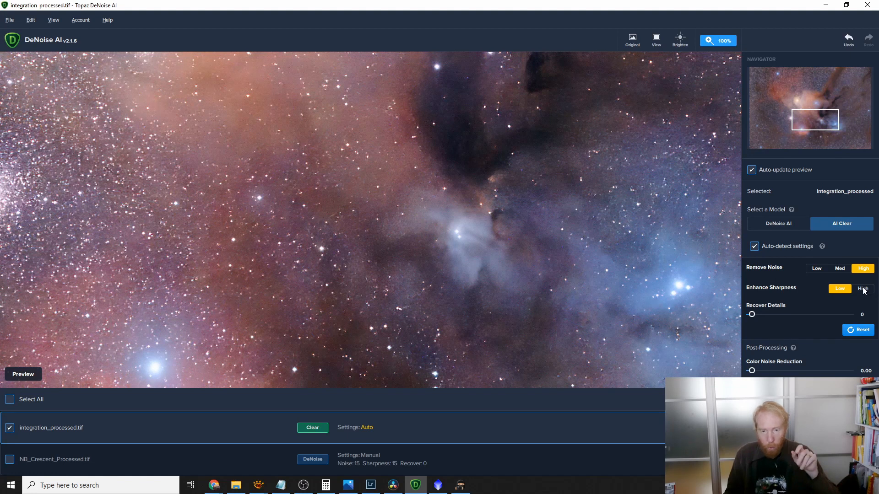
pyautogui.moveTo(752, 371); pyautogui.dragTo(764, 371)
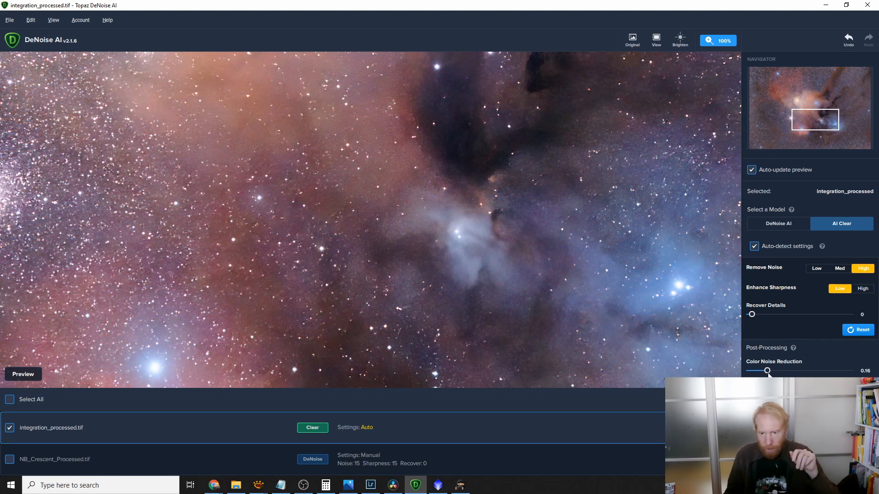
pyautogui.moveTo(794, 352)
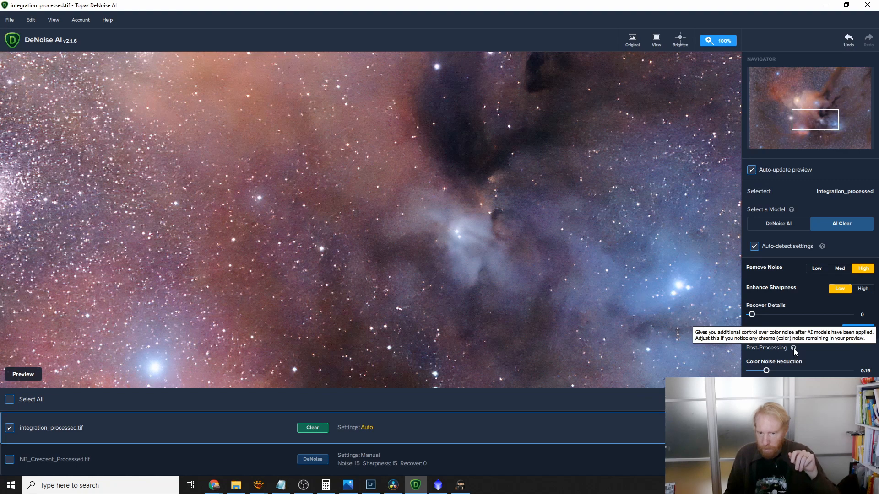
pyautogui.moveTo(75, 176); pyautogui.dragTo(388, 393)
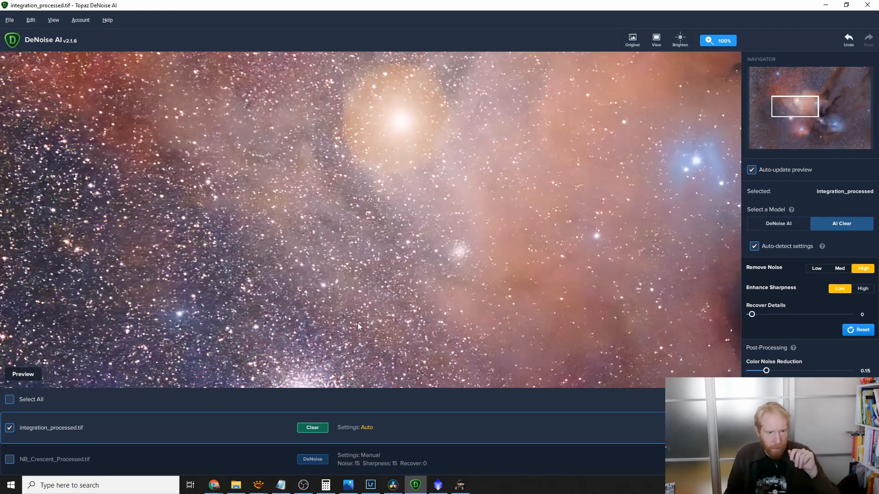
pyautogui.moveTo(517, 117); pyautogui.dragTo(416, 347)
pyautogui.moveTo(766, 372); pyautogui.dragTo(696, 368)
# Switch to the DeNoise AI model with color noise reduction at 0.51, and compare the dark nebula with the original
pyautogui.moveTo(636, 287); pyautogui.dragTo(429, 177)
pyautogui.moveTo(440, 142); pyautogui.dragTo(420, 287)
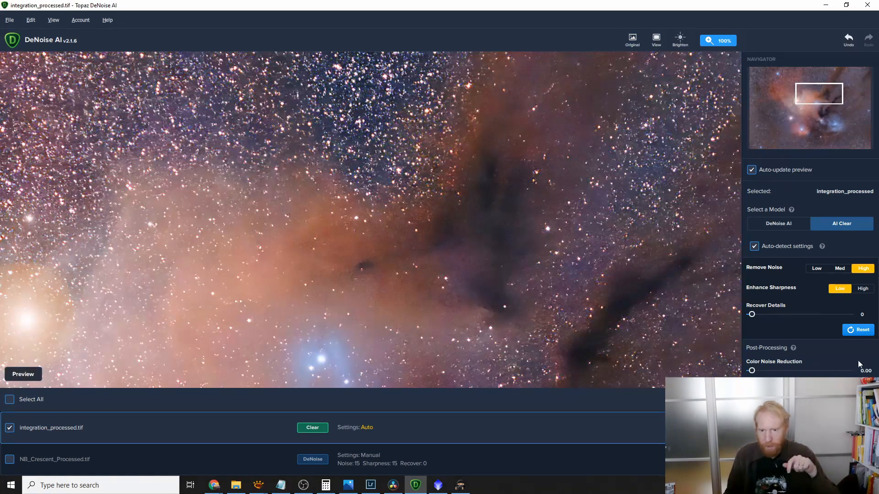
pyautogui.click(774, 226)
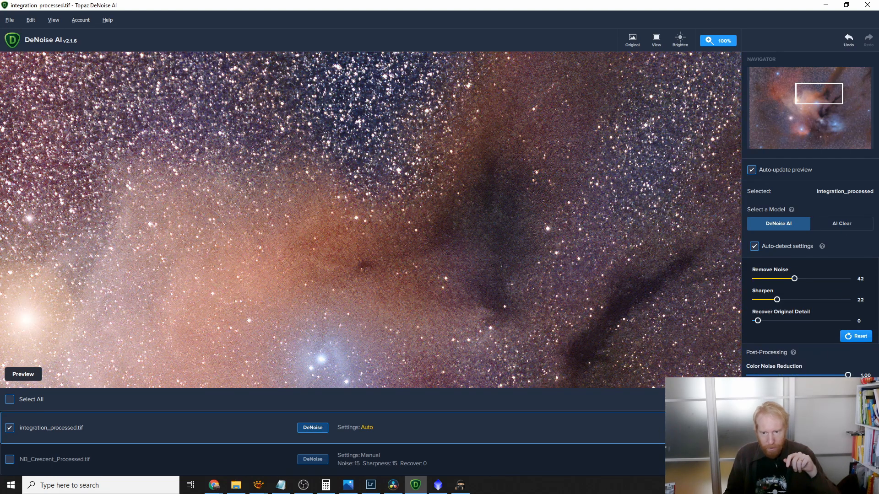
pyautogui.moveTo(496, 341); pyautogui.dragTo(571, 143)
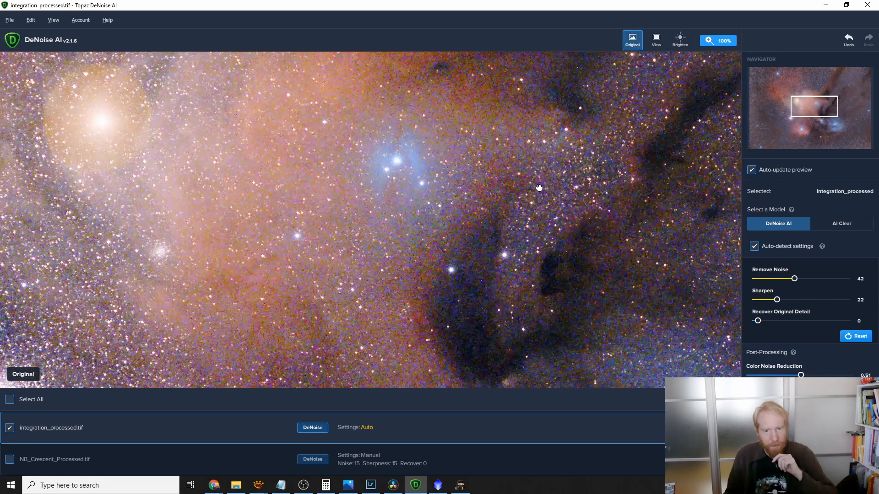
# Switch integration_processed.tif to the AI Clear model and compare its preview with the original around the dark nebula
pyautogui.moveTo(534, 183); pyautogui.dragTo(552, 242)
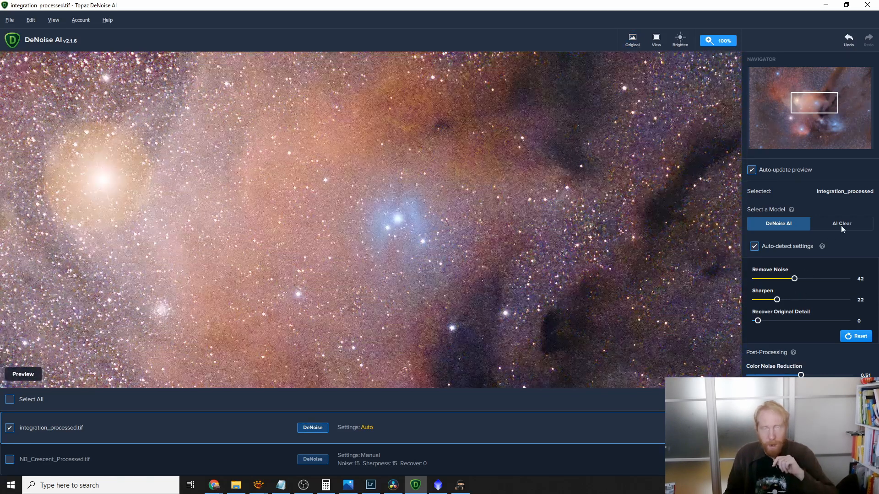
pyautogui.click(842, 224)
pyautogui.moveTo(552, 293); pyautogui.dragTo(514, 143)
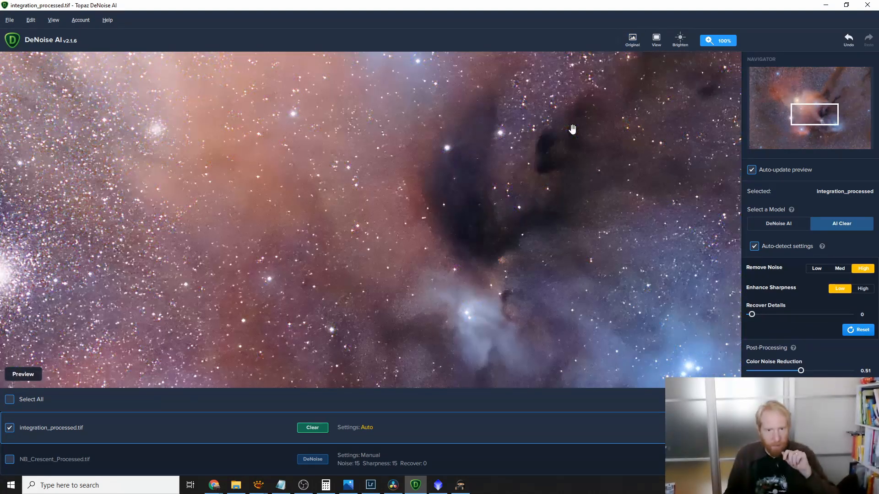
pyautogui.click(633, 46)
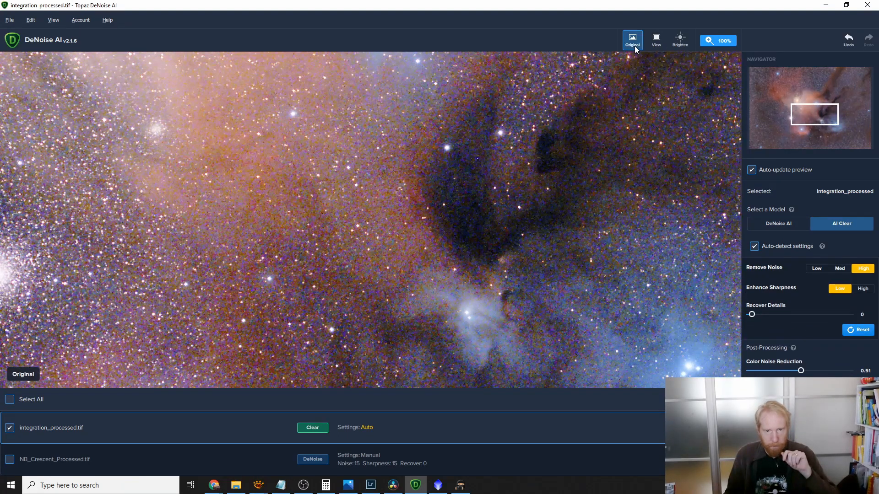
pyautogui.click(634, 45)
pyautogui.click(635, 46)
pyautogui.click(634, 46)
pyautogui.click(634, 46)
pyautogui.click(634, 46)
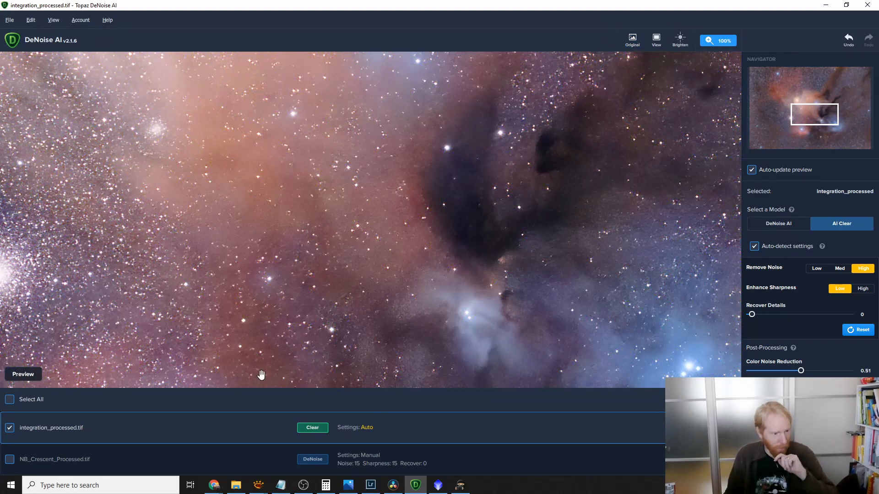
# Select NB_Crescent_Processed.tif and inspect its DeNoise AI preview across the upper nebula and surrounding stars
pyautogui.click(42, 465)
pyautogui.moveTo(454, 132); pyautogui.dragTo(434, 335)
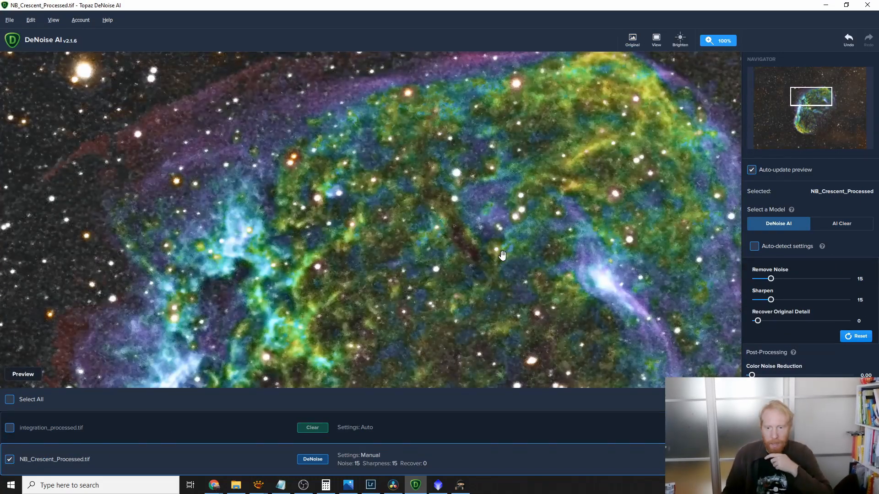
pyautogui.moveTo(427, 157); pyautogui.dragTo(583, 257)
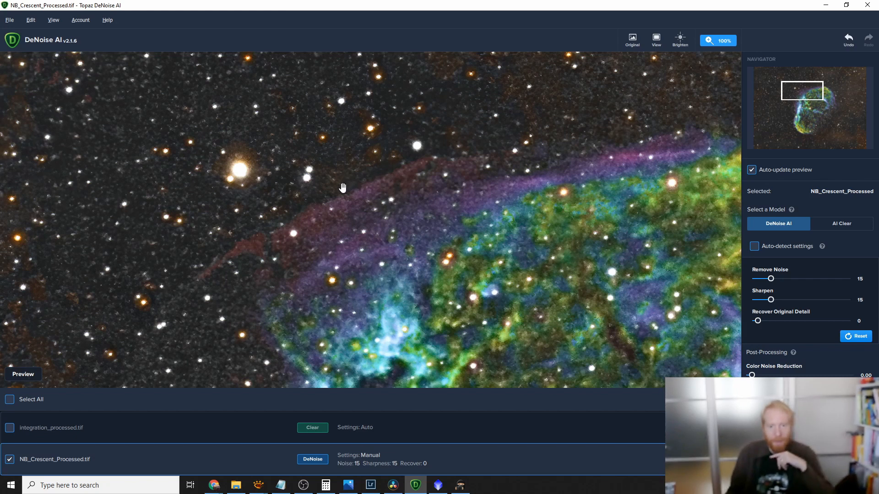
pyautogui.moveTo(553, 282); pyautogui.dragTo(499, 222)
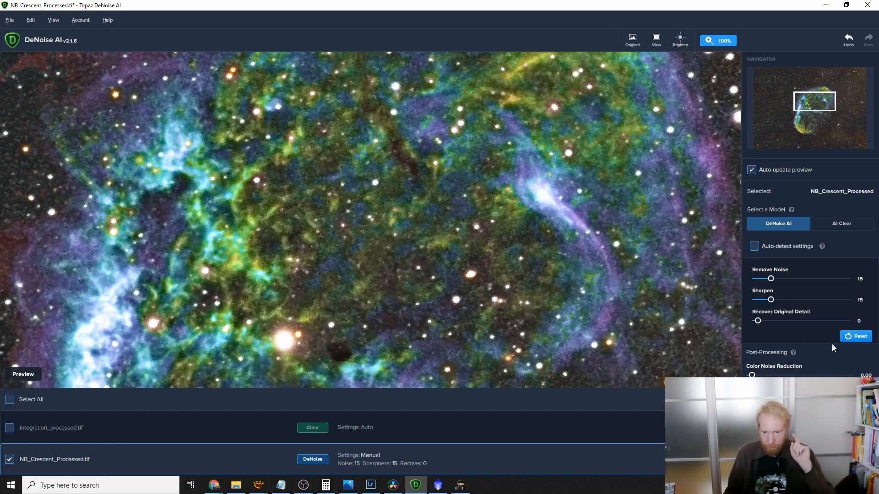
# Switch the Crescent image to the AI Clear model with auto-detected settings
pyautogui.click(846, 221)
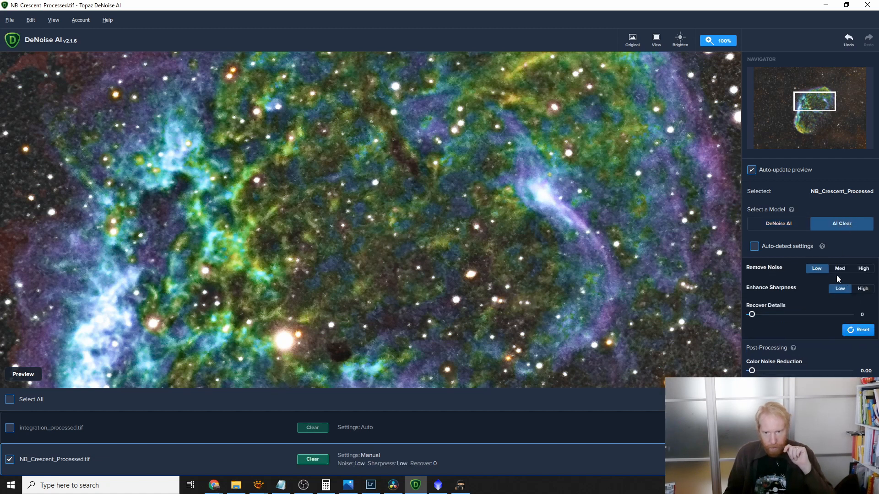
pyautogui.click(779, 252)
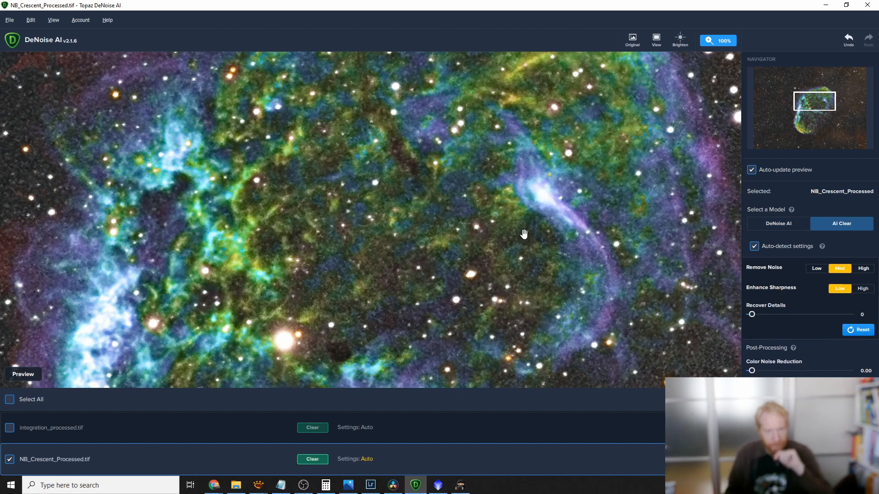
pyautogui.click(594, 176)
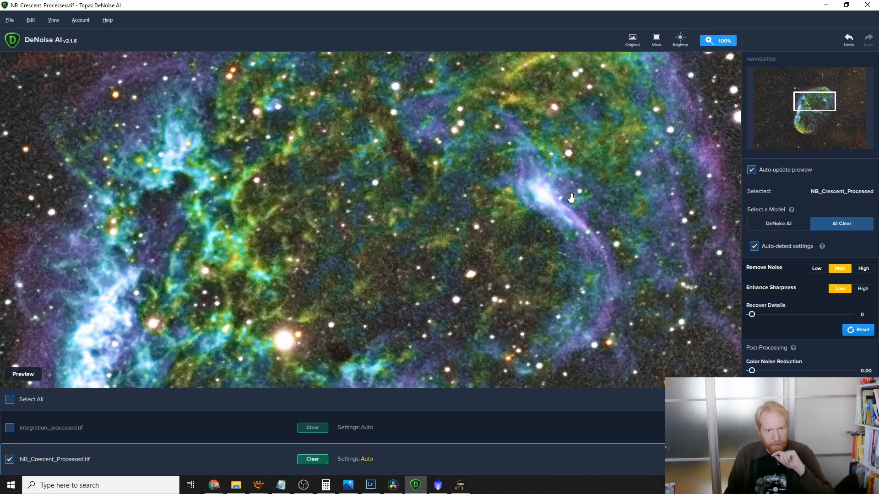
# Compare the original with the AI Clear preview in the star field and brown dust southeast of the Crescent nebula
pyautogui.moveTo(595, 311); pyautogui.dragTo(572, 151)
pyautogui.moveTo(713, 293); pyautogui.dragTo(193, 61)
pyautogui.click(591, 239)
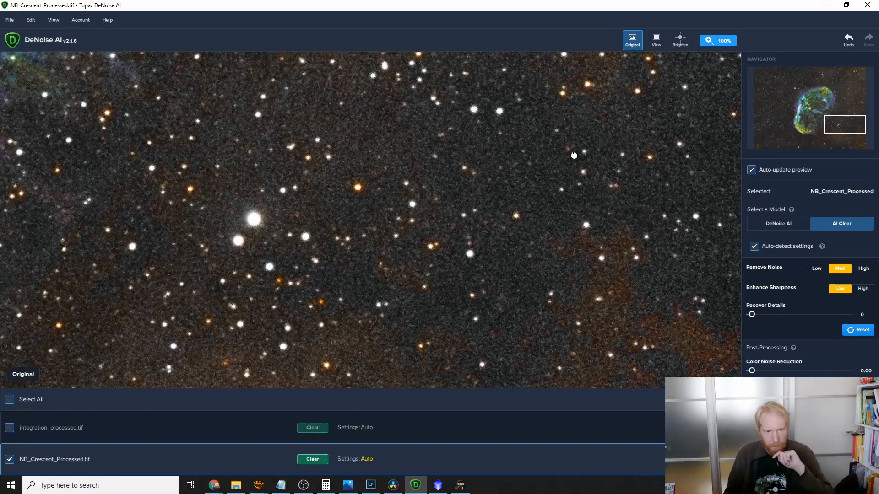
pyautogui.click(588, 241)
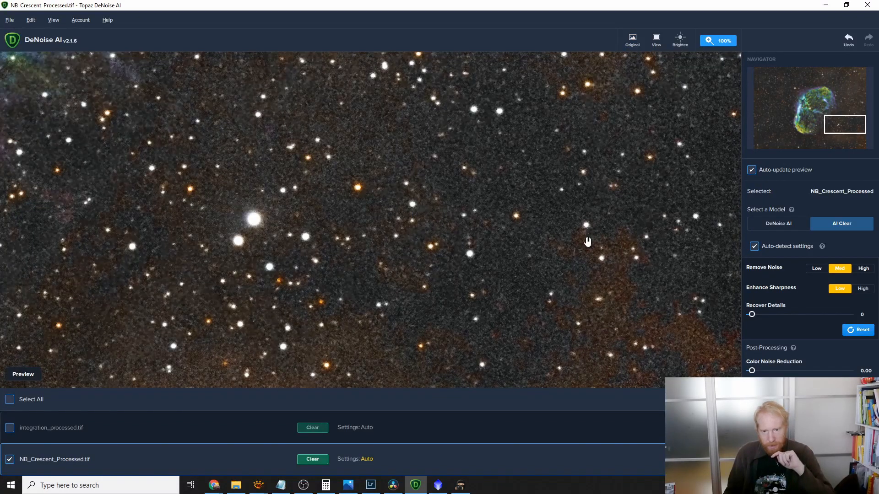
pyautogui.moveTo(499, 241); pyautogui.dragTo(511, 134)
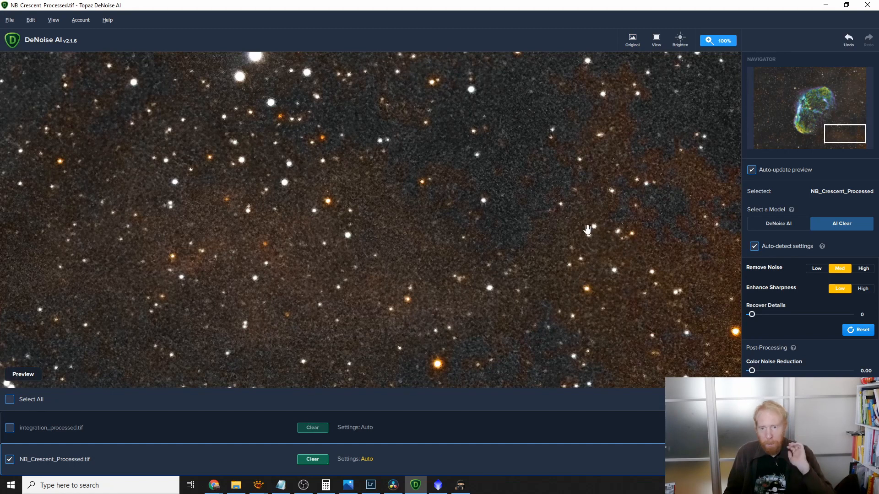
# Set Remove Noise to High for the Crescent image and inspect the preview across the star field and the nebula
pyautogui.click(864, 271)
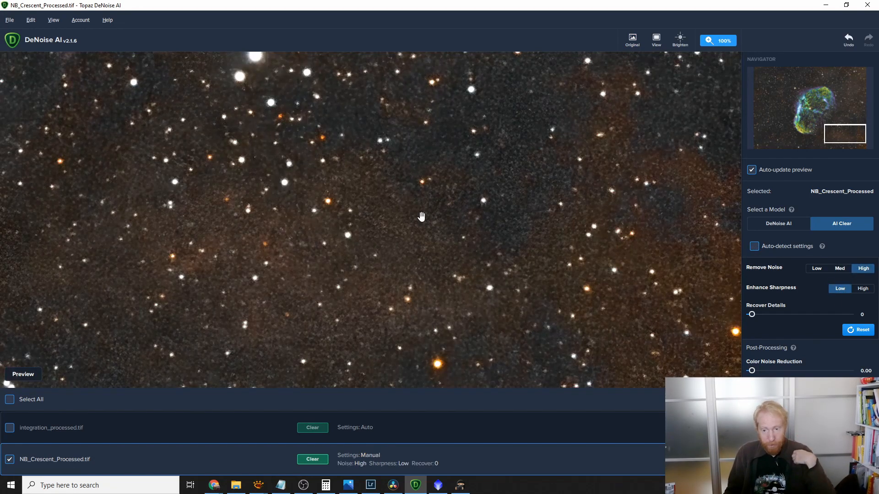
pyautogui.moveTo(273, 149); pyautogui.dragTo(458, 333)
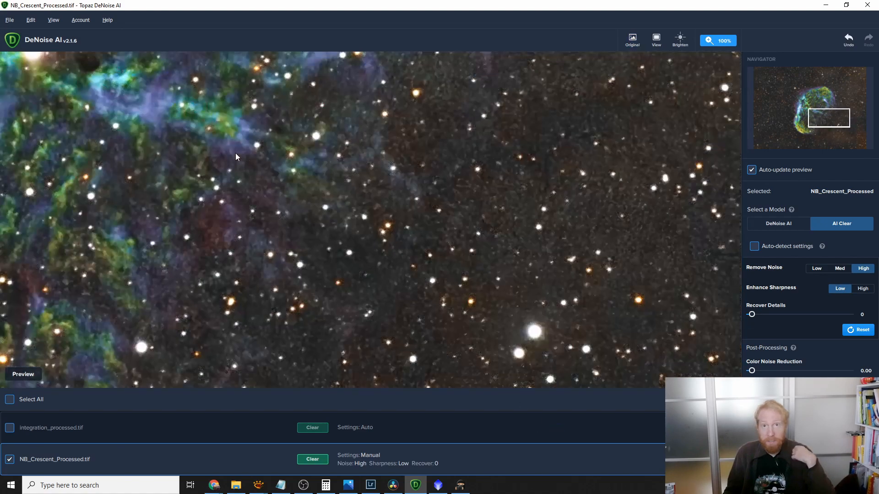
pyautogui.moveTo(177, 191); pyautogui.dragTo(587, 266)
pyautogui.moveTo(531, 266); pyautogui.dragTo(524, 117)
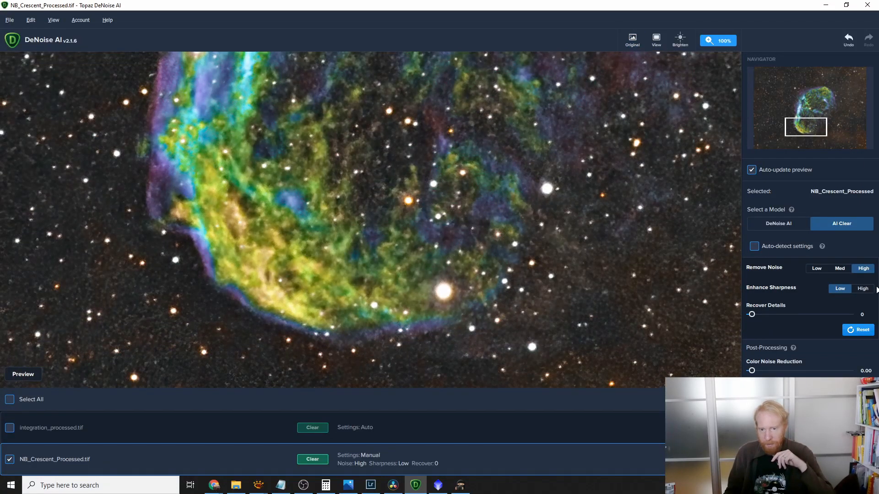
pyautogui.moveTo(460, 61); pyautogui.dragTo(496, 323)
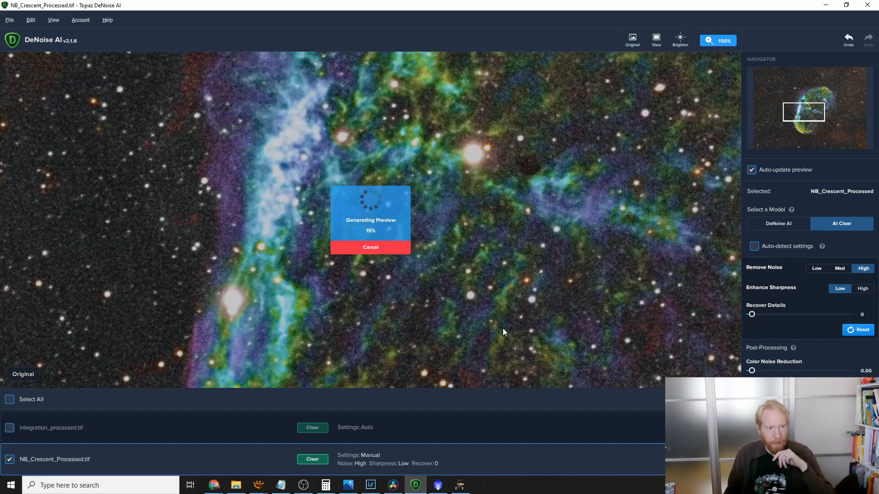
pyautogui.moveTo(403, 120); pyautogui.dragTo(459, 316)
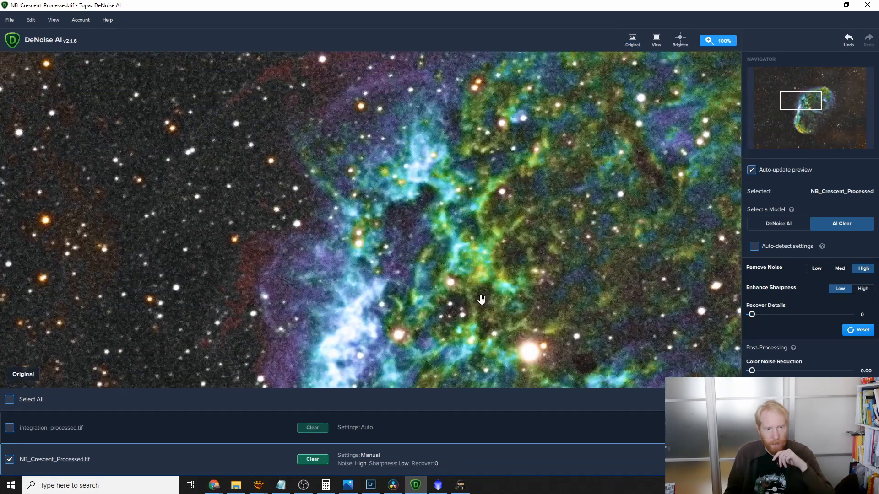
pyautogui.moveTo(525, 128); pyautogui.dragTo(491, 286)
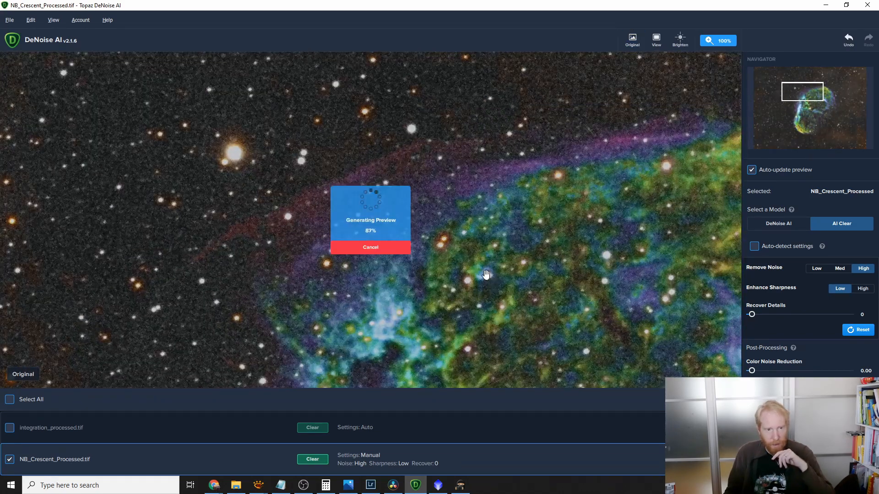
pyautogui.moveTo(616, 298); pyautogui.dragTo(399, 165)
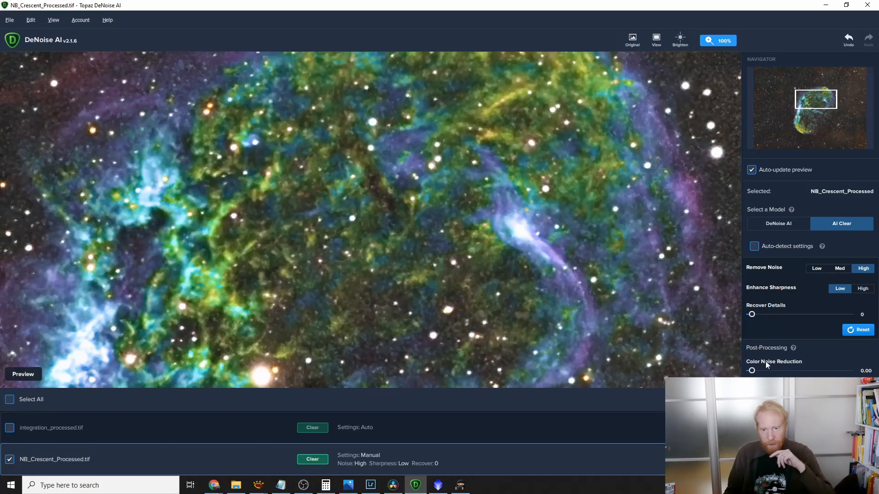
# Set the Crescent image's color noise reduction to 0.17 and inspect the preview along the nebula's edges and interior
pyautogui.moveTo(752, 371); pyautogui.dragTo(764, 372)
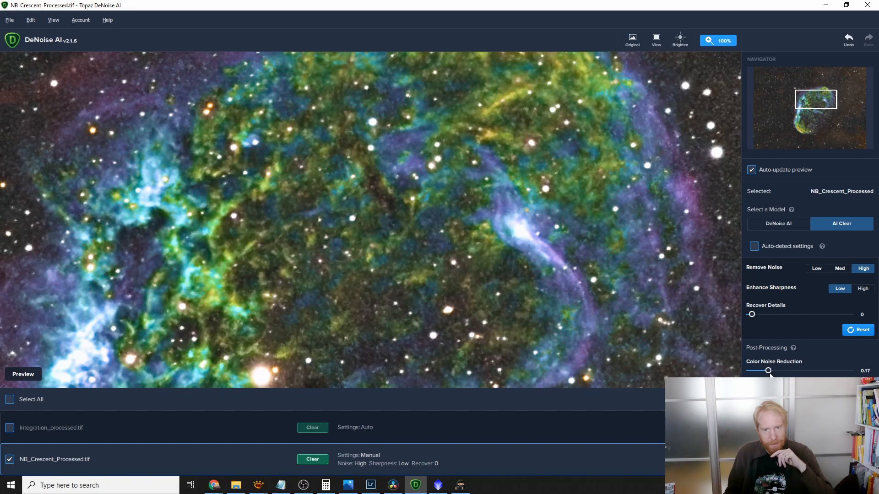
pyautogui.moveTo(614, 158); pyautogui.dragTo(422, 248)
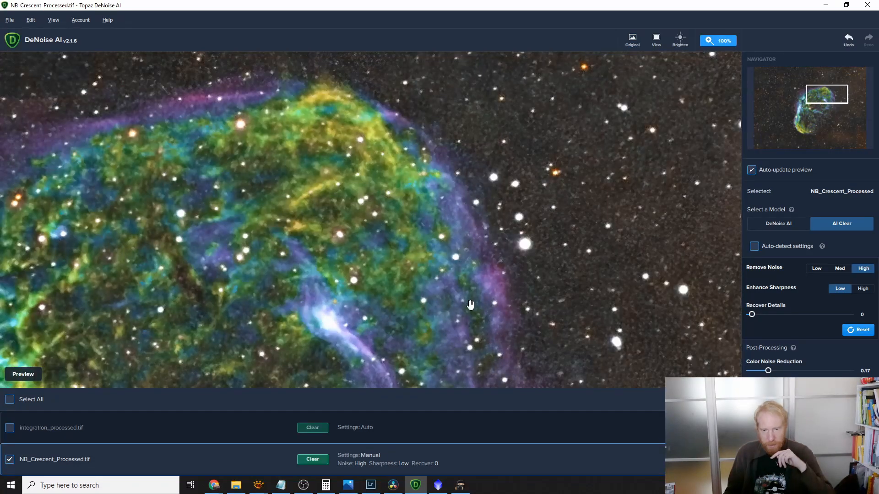
pyautogui.moveTo(456, 311); pyautogui.dragTo(337, 130)
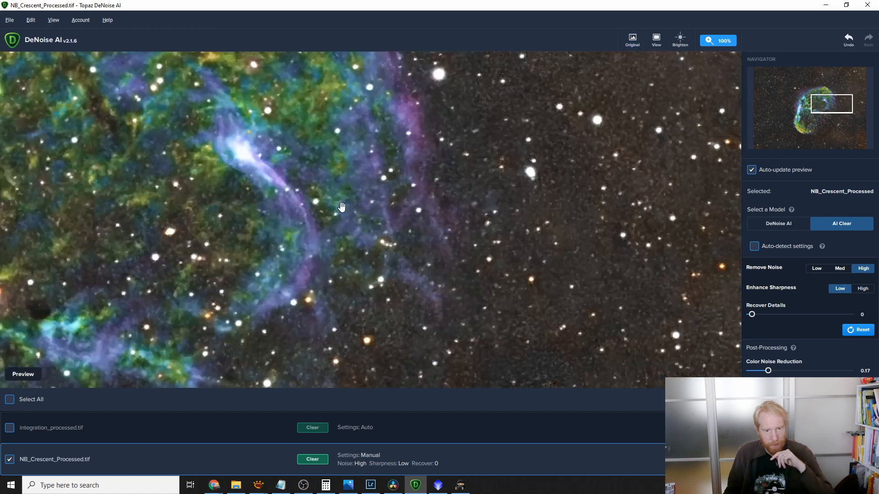
pyautogui.moveTo(309, 277); pyautogui.dragTo(577, 178)
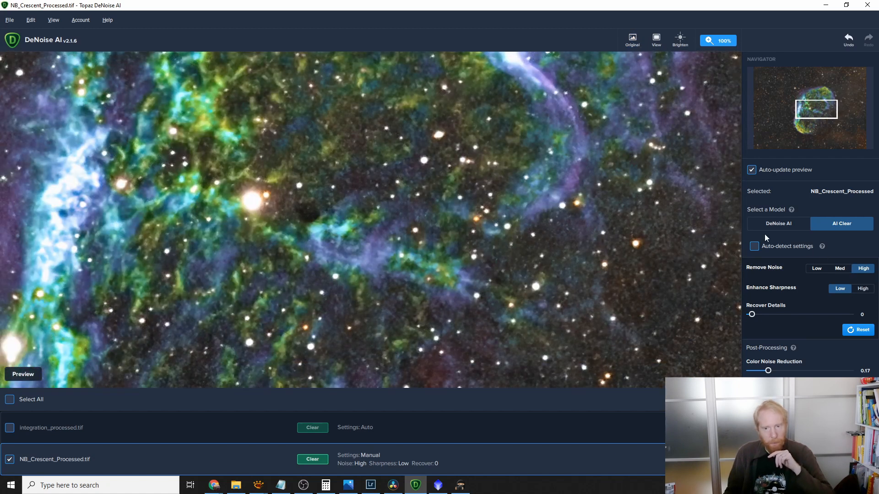
pyautogui.moveTo(384, 242); pyautogui.dragTo(477, 124)
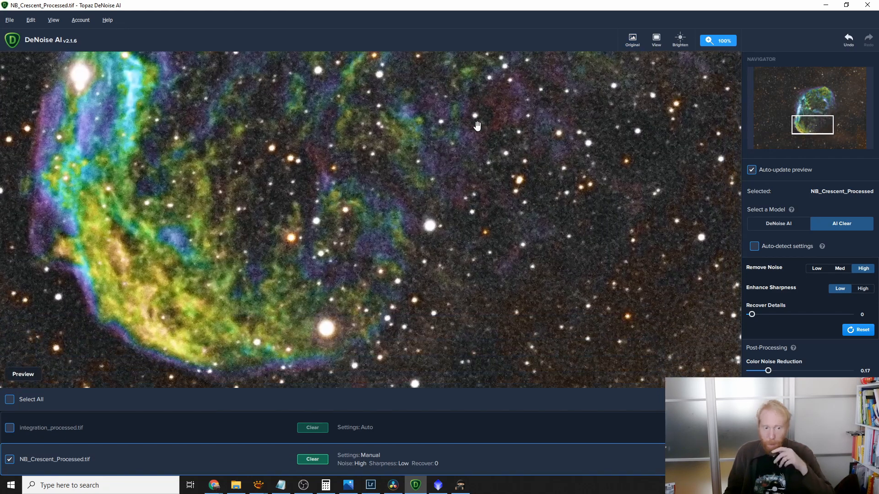
pyautogui.moveTo(439, 247); pyautogui.dragTo(583, 226)
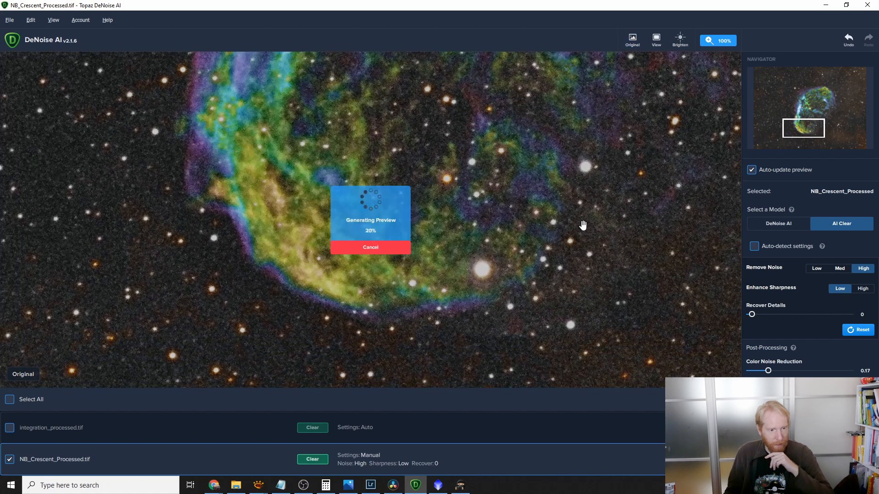
pyautogui.moveTo(436, 121); pyautogui.dragTo(421, 258)
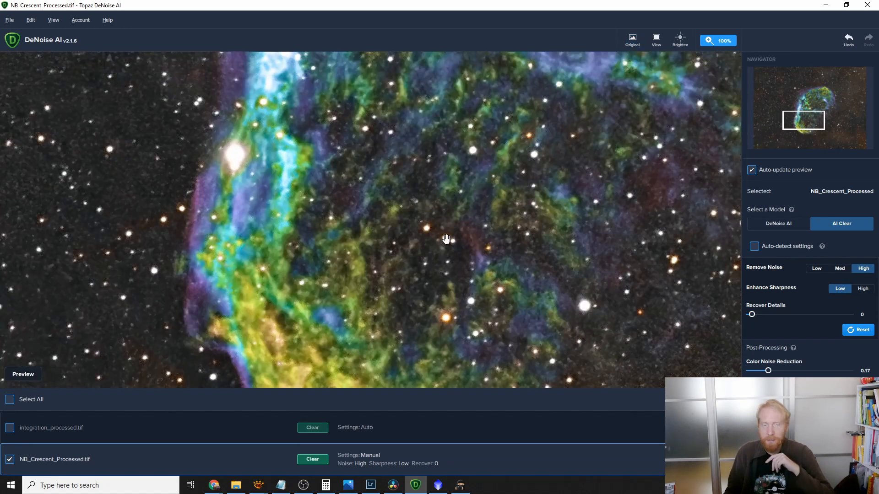
pyautogui.click(422, 190)
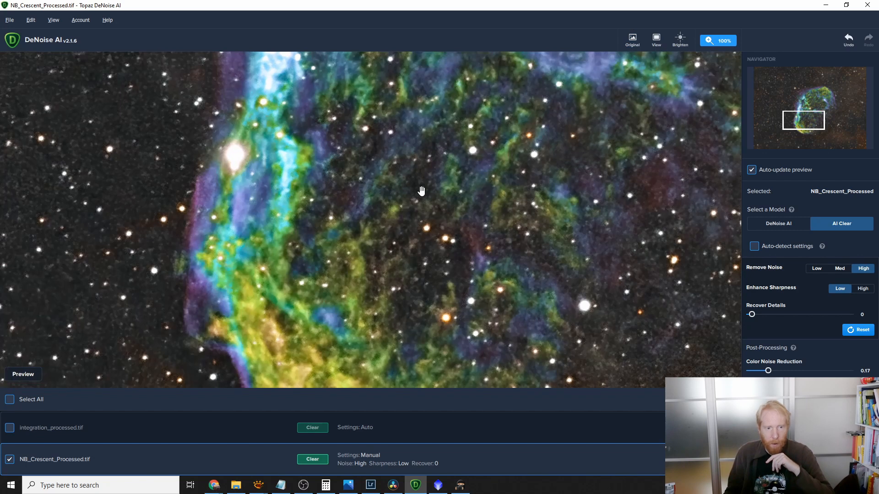
pyautogui.moveTo(451, 125); pyautogui.dragTo(422, 296)
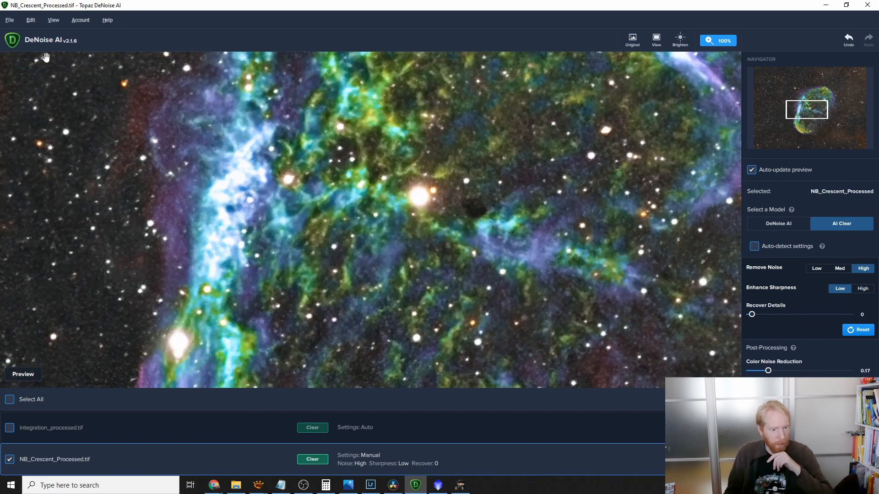
# Include integration_processed.tif in the selection and save denoised versions of both images
pyautogui.click(10, 428)
pyautogui.hotkey('ctrl', 's')
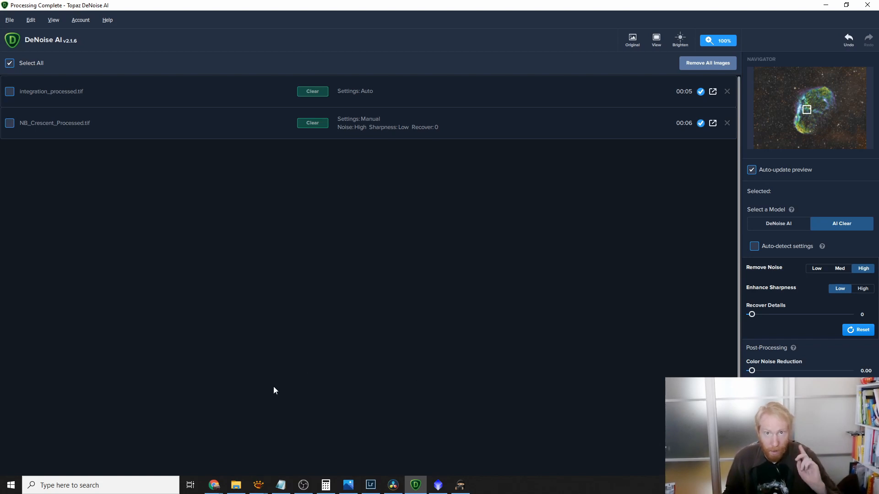
# Switch to File Explorer, open integration_processed_Lightroom.jpg from NRTestResults, and examine noise in the dark nebula and bright star cluster
pyautogui.click(235, 486)
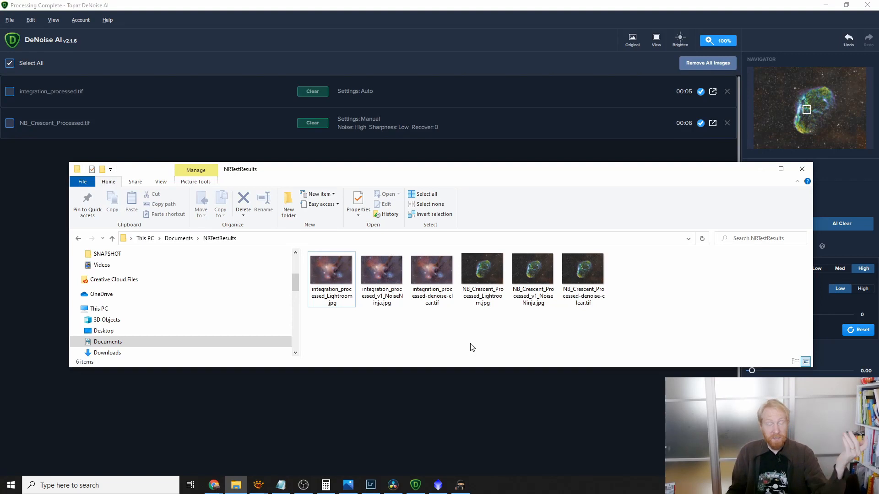
pyautogui.doubleClick(327, 272)
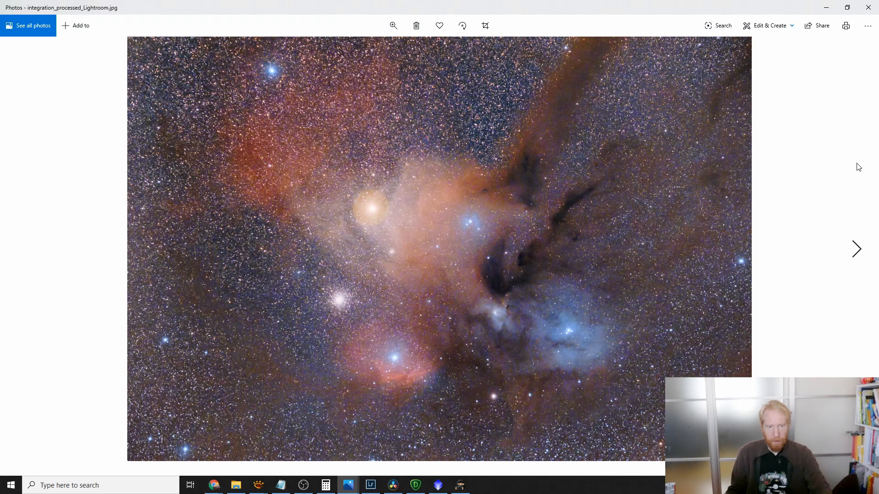
pyautogui.scroll(3, 498, 270)
pyautogui.scroll(2, 500, 272)
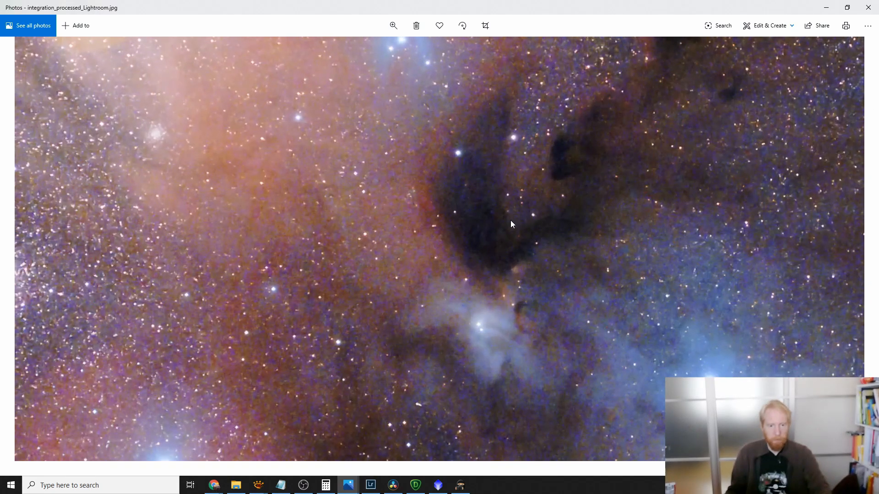
pyautogui.scroll(-4, 510, 220)
pyautogui.scroll(2, 495, 283)
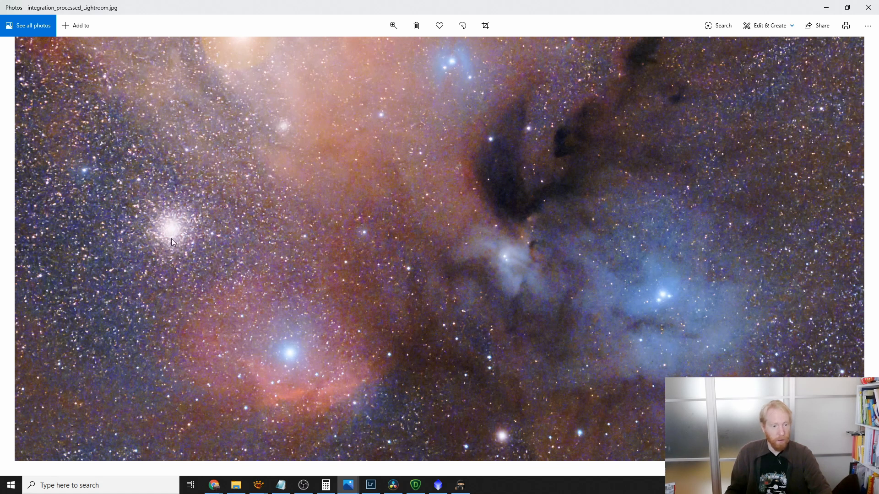
pyautogui.moveTo(188, 245); pyautogui.dragTo(328, 273)
pyautogui.scroll(4, 327, 267)
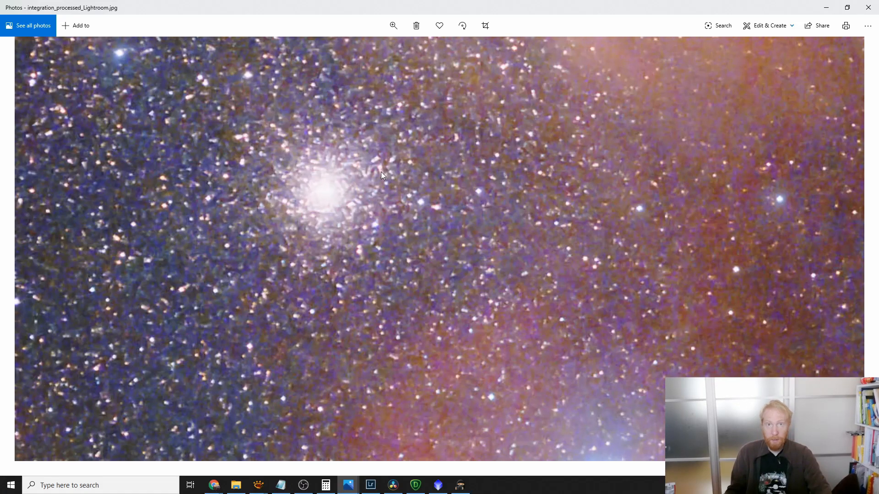
# Bring up integration_processed_v1_NoiseNinja.jpg and examine noise in the blue nebula and the dark dust beside it
pyautogui.scroll(-2, 626, 222)
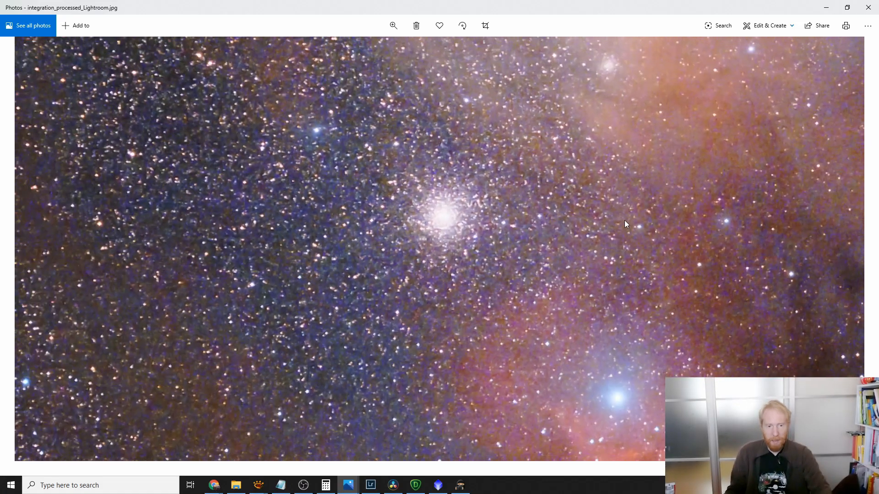
pyautogui.scroll(-4, 625, 223)
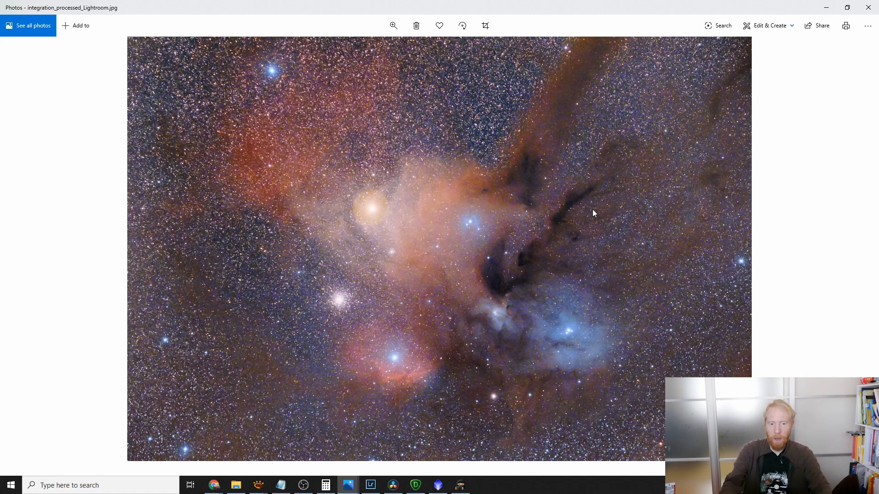
pyautogui.press('Right')
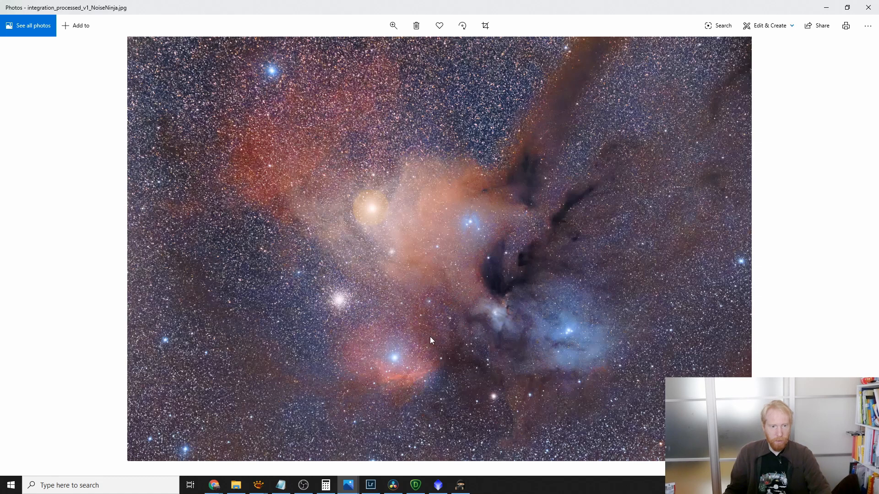
pyautogui.scroll(5, 444, 313)
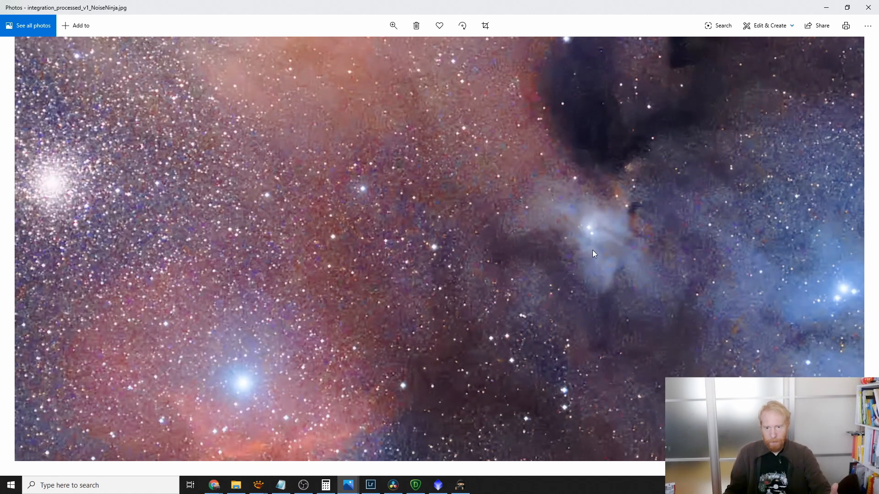
pyautogui.moveTo(692, 285); pyautogui.dragTo(496, 186)
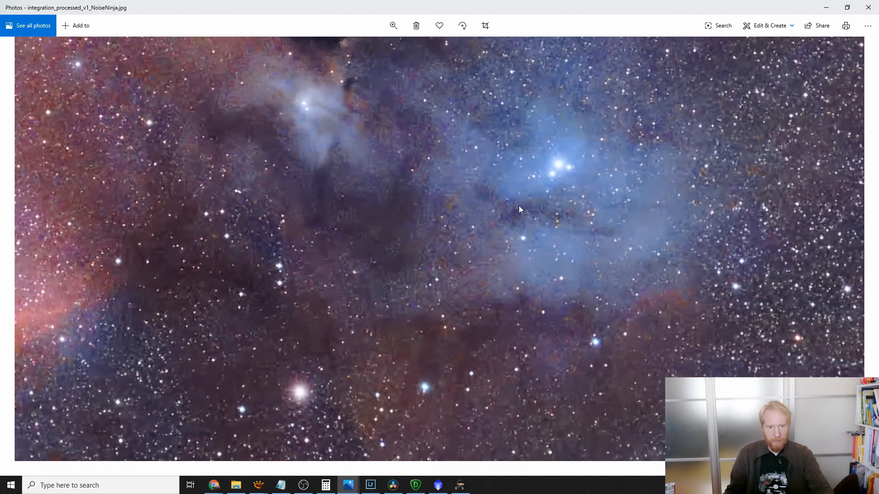
pyautogui.scroll(3, 476, 240)
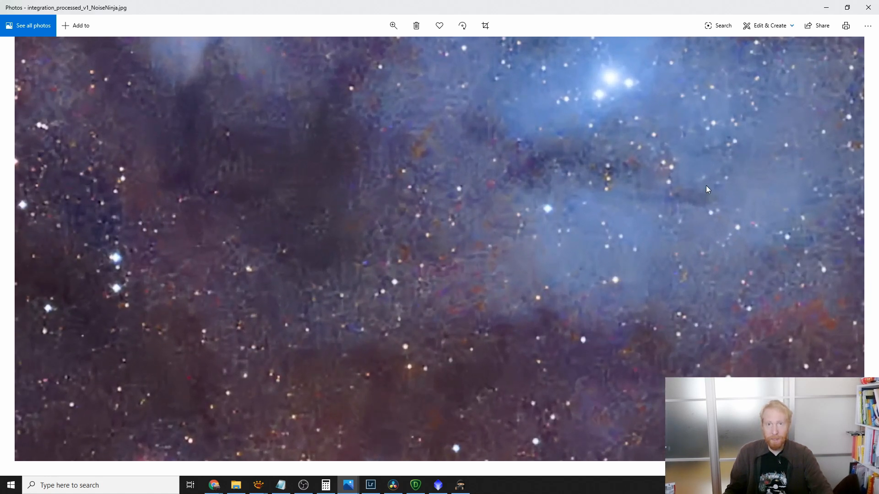
# Examine noise and star detail around the bright star cluster in the NoiseNinja version, ending on the whole image
pyautogui.moveTo(399, 162); pyautogui.dragTo(714, 398)
pyautogui.moveTo(332, 272); pyautogui.dragTo(733, 274)
pyautogui.moveTo(343, 254); pyautogui.dragTo(594, 246)
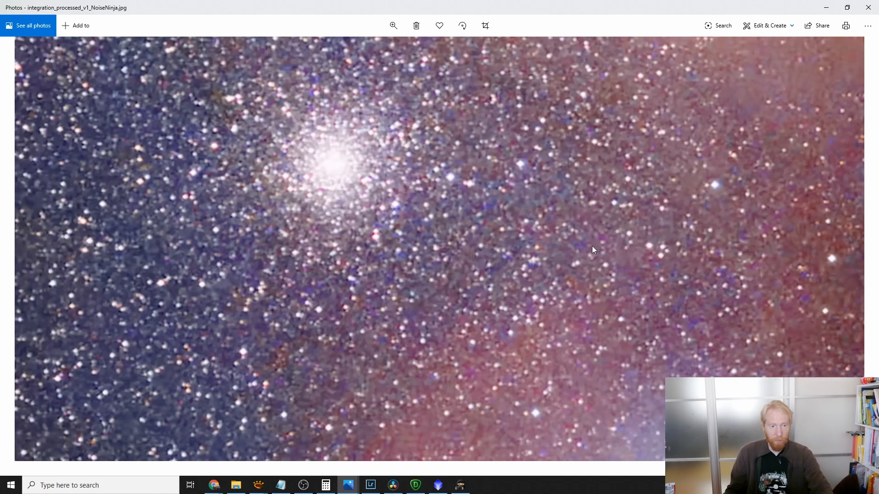
pyautogui.scroll(-5, 629, 268)
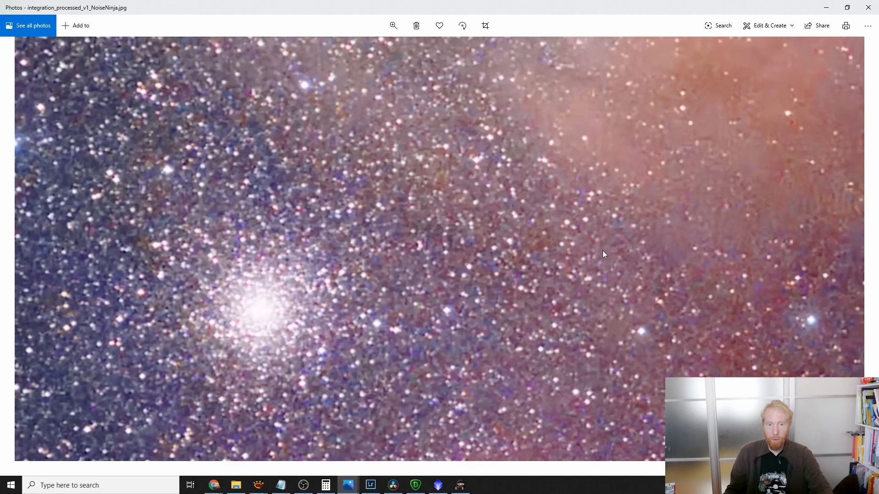
pyautogui.scroll(-2, 596, 243)
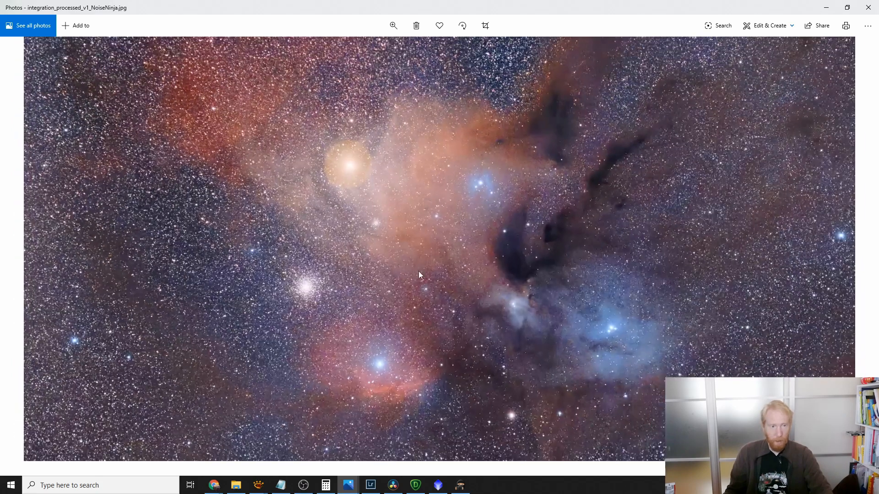
pyautogui.scroll(6, 298, 296)
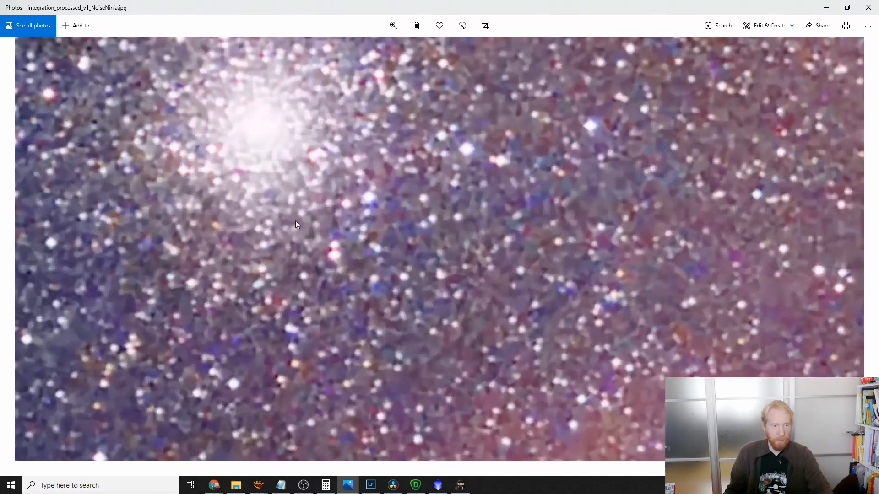
pyautogui.moveTo(321, 170); pyautogui.dragTo(377, 248)
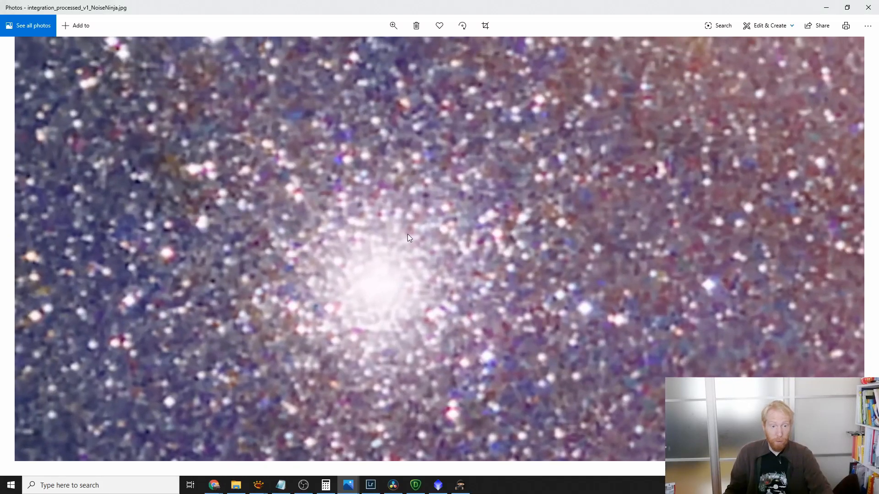
pyautogui.scroll(-6, 512, 251)
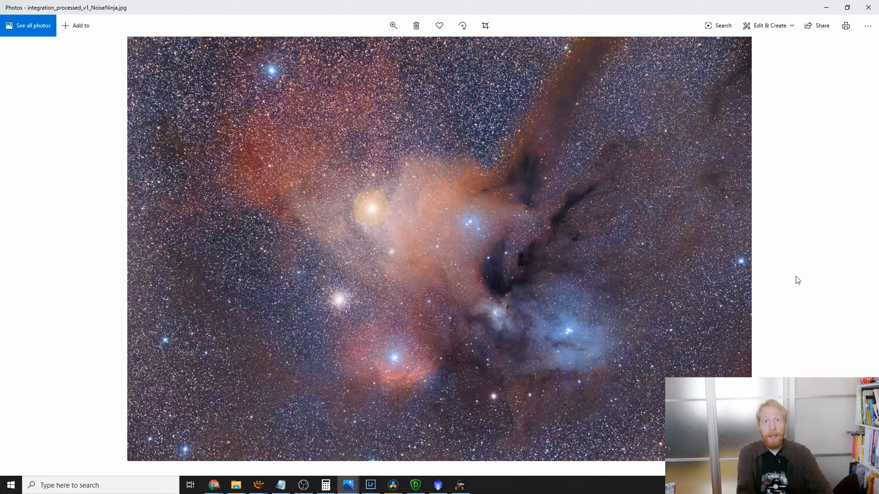
# Compare the full views of the Lightroom, NoiseNinja and denoise-clear versions, ending on integration_processed-denoise-clear.tif
pyautogui.press('Left')
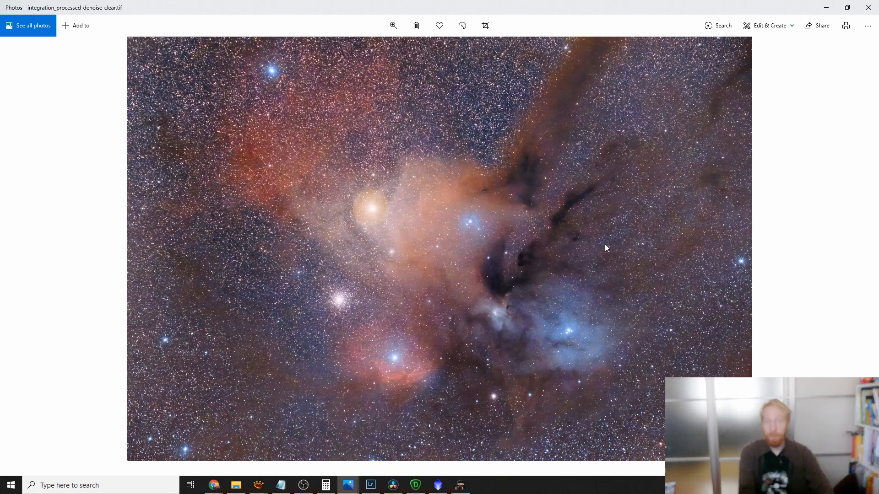
pyautogui.press('Right')
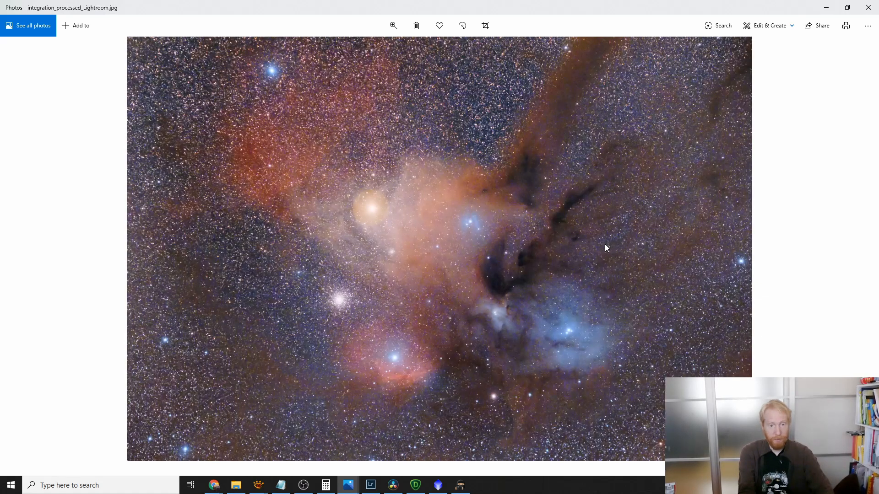
pyautogui.press('Right')
pyautogui.press('Right')
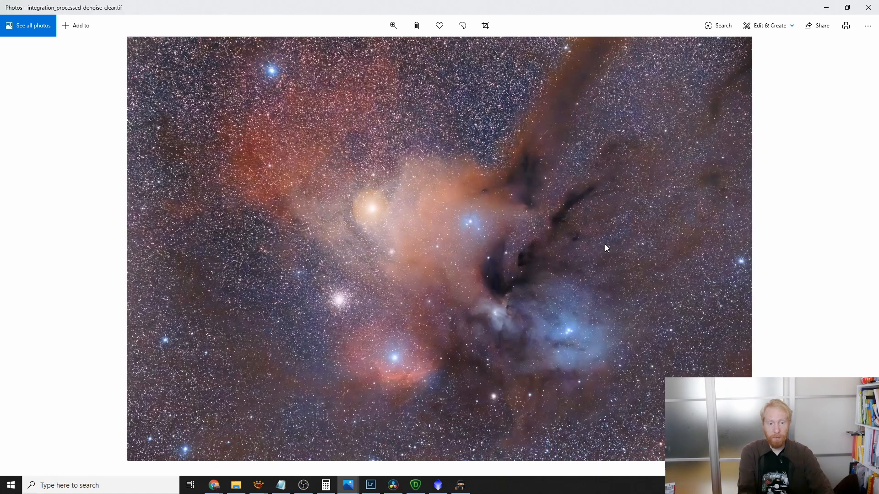
# Examine noise in the denoise-clear image along the dark dust lanes and the adjoining star field
pyautogui.scroll(2, 430, 330)
pyautogui.scroll(1, 433, 317)
pyautogui.moveTo(748, 249); pyautogui.dragTo(504, 262)
pyautogui.moveTo(350, 139); pyautogui.dragTo(409, 289)
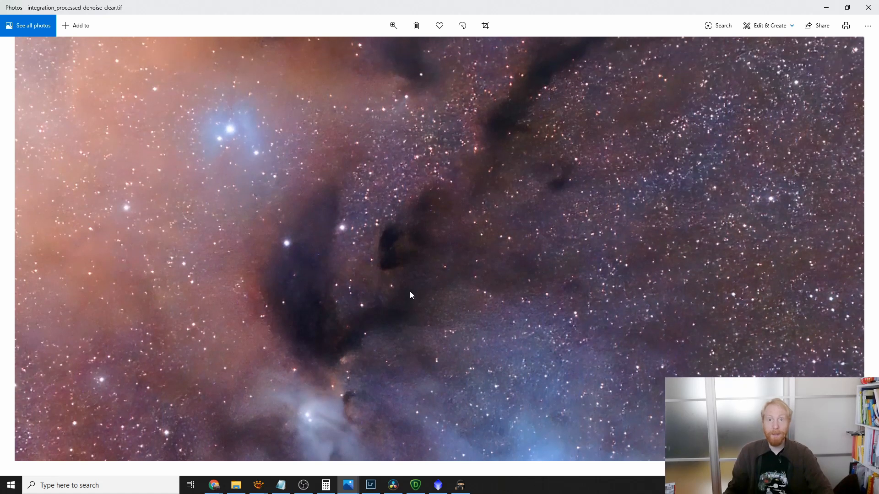
pyautogui.moveTo(539, 164); pyautogui.dragTo(548, 391)
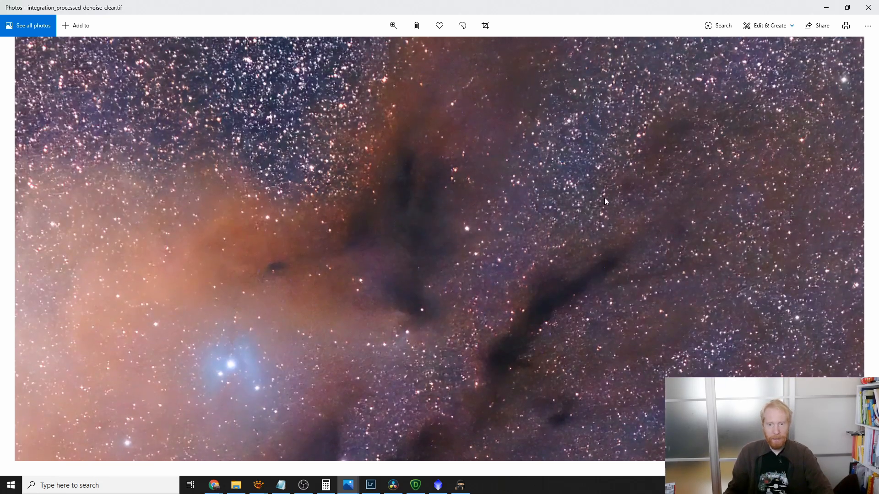
pyautogui.moveTo(773, 153); pyautogui.dragTo(788, 311)
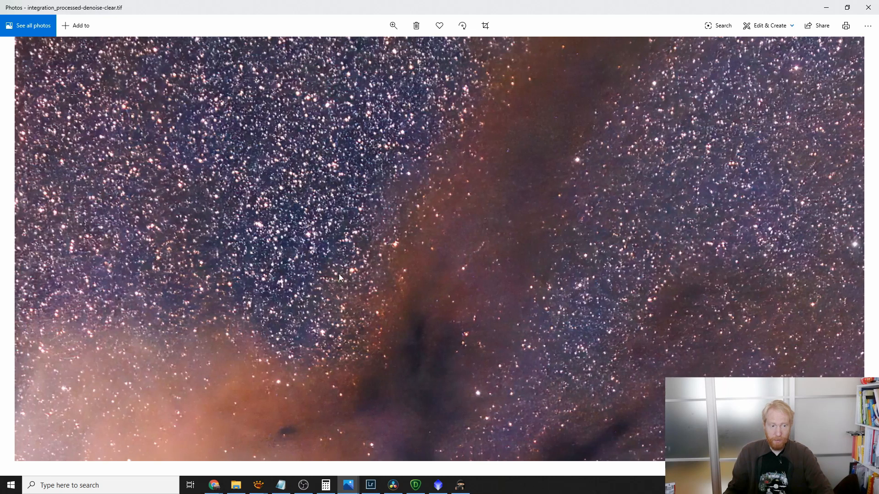
# Examine the bright star cluster and the red and blue nebulae in the denoise-clear image
pyautogui.moveTo(302, 426); pyautogui.dragTo(575, 159)
pyautogui.moveTo(398, 354); pyautogui.dragTo(774, 114)
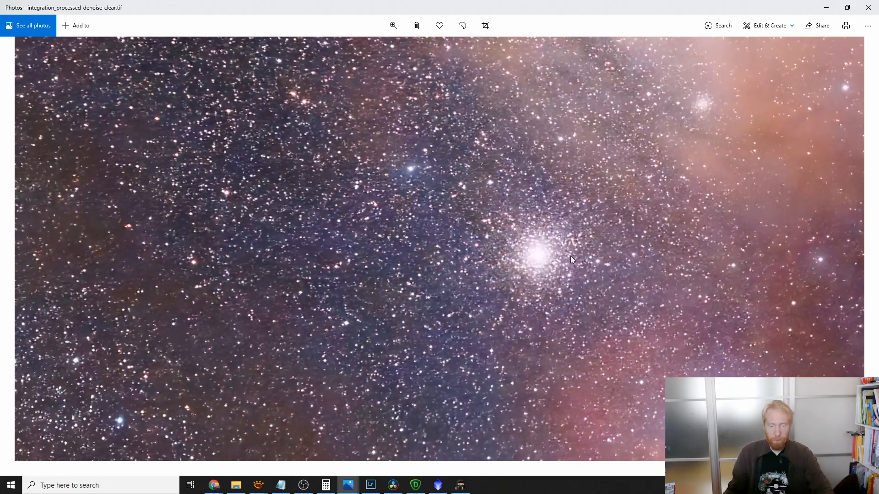
pyautogui.scroll(3, 536, 263)
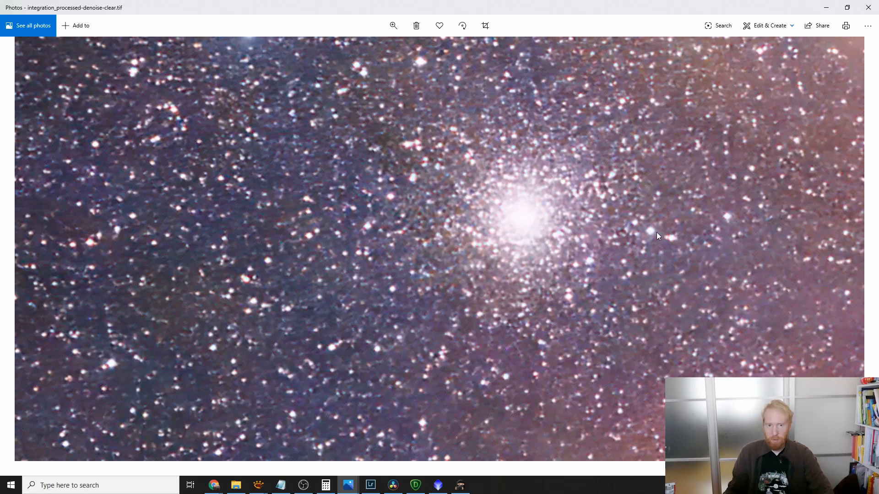
pyautogui.scroll(-5, 660, 225)
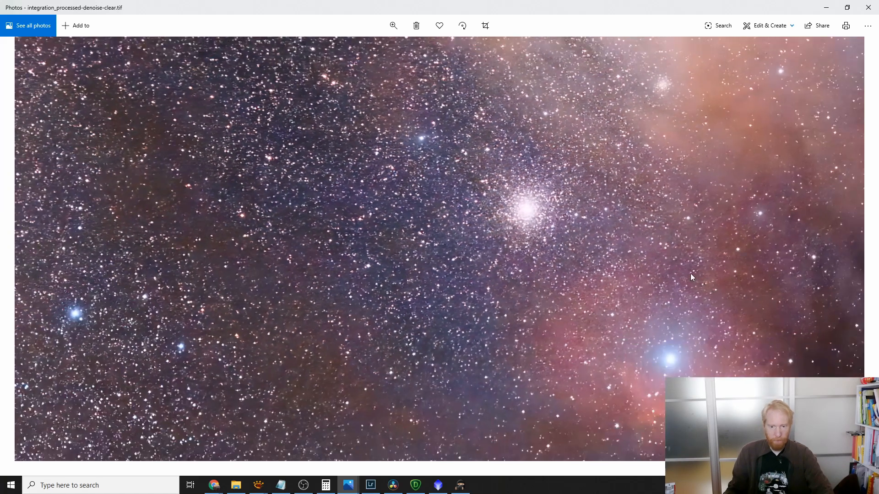
pyautogui.moveTo(690, 273); pyautogui.dragTo(512, 160)
pyautogui.moveTo(694, 234); pyautogui.dragTo(490, 284)
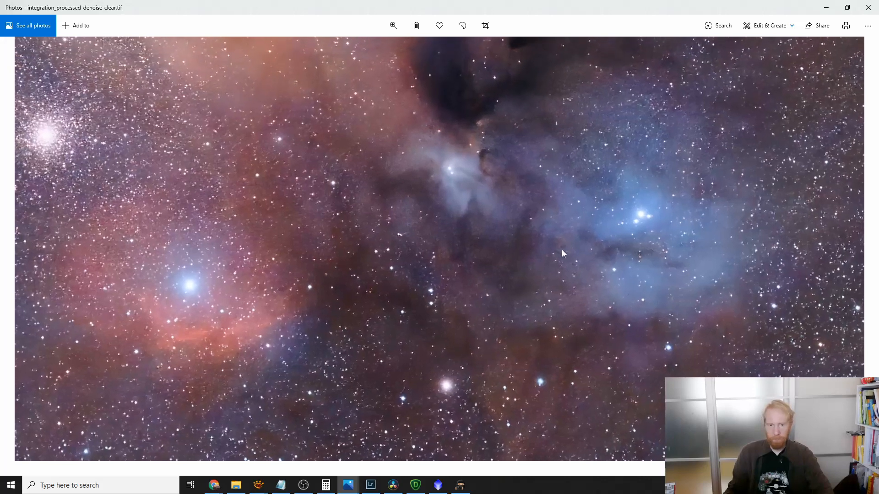
pyautogui.scroll(-5, 461, 175)
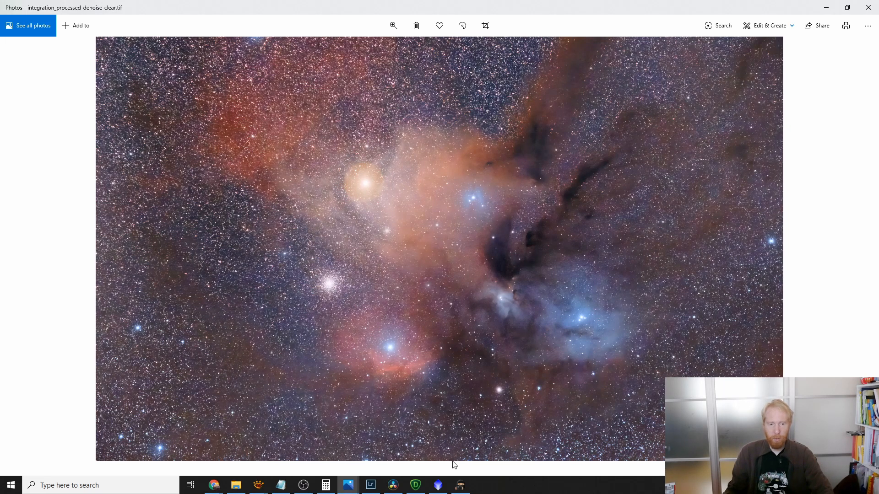
# Switch to PixInsight, inspect the original integration_processed.tif at close range for comparison, and return to the Photos view
pyautogui.click(438, 485)
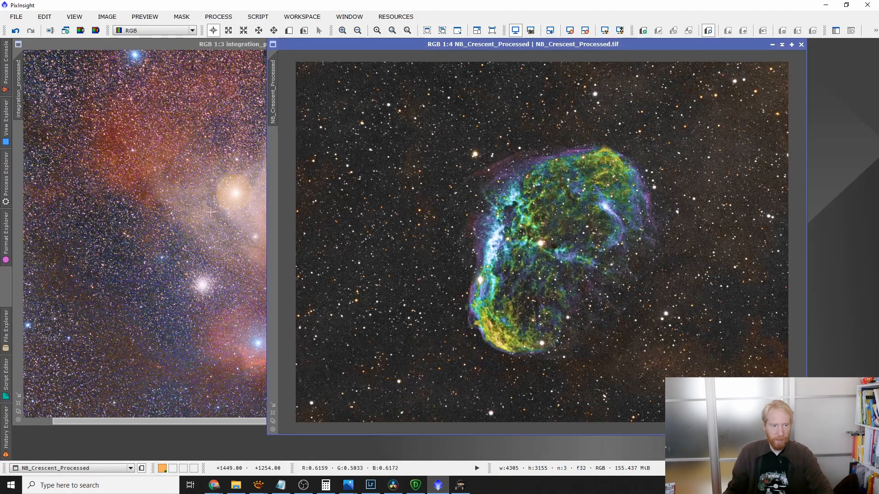
pyautogui.click(170, 201)
pyautogui.scroll(2, 384, 250)
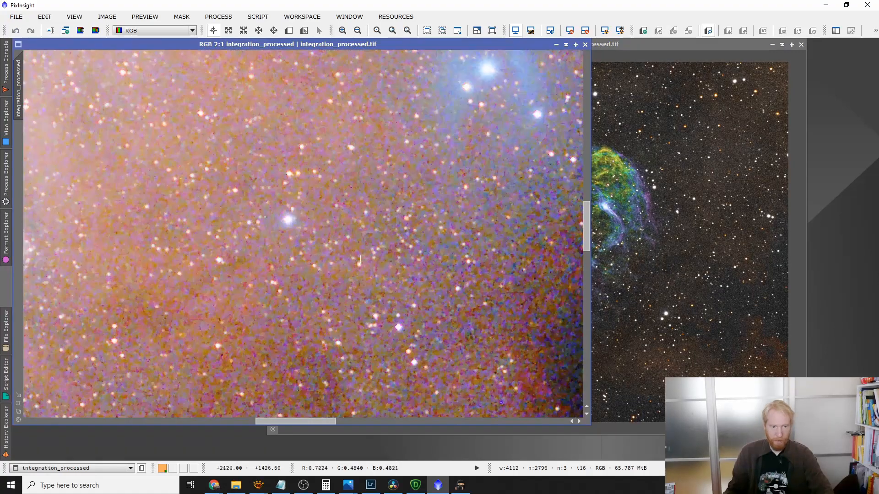
pyautogui.scroll(-1, 411, 253)
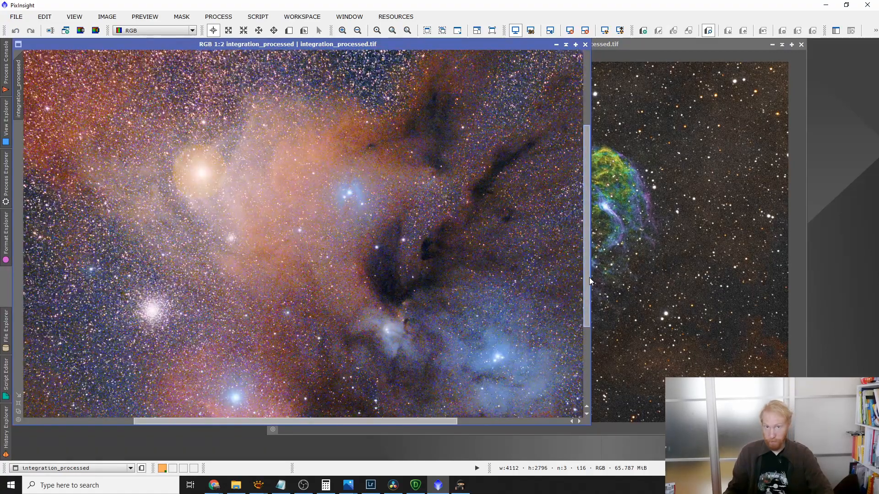
pyautogui.moveTo(589, 278); pyautogui.dragTo(568, 360)
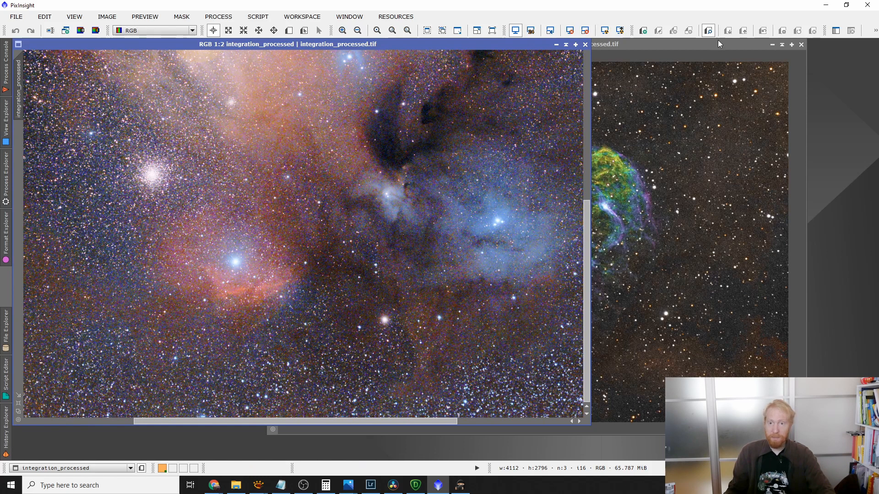
pyautogui.click(826, 6)
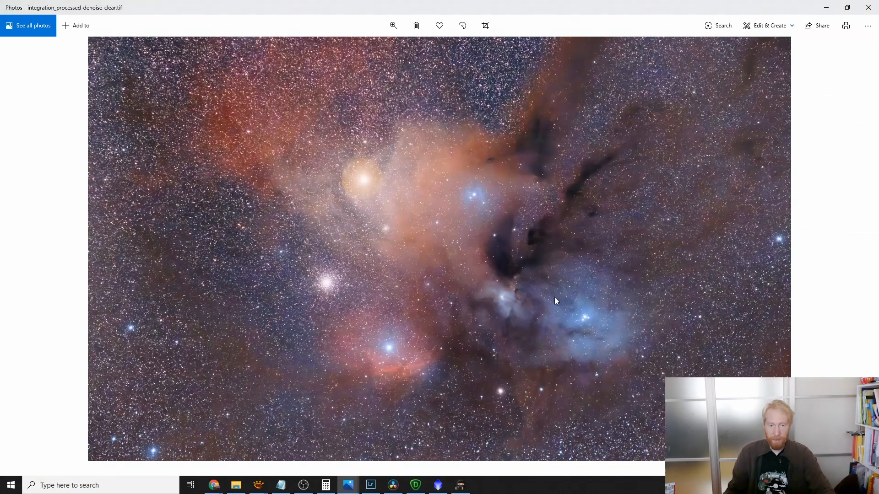
# Recheck the denoise-clear image's blue nebula, dark lanes and orange dust against the original, ending on the whole image
pyautogui.scroll(3, 554, 297)
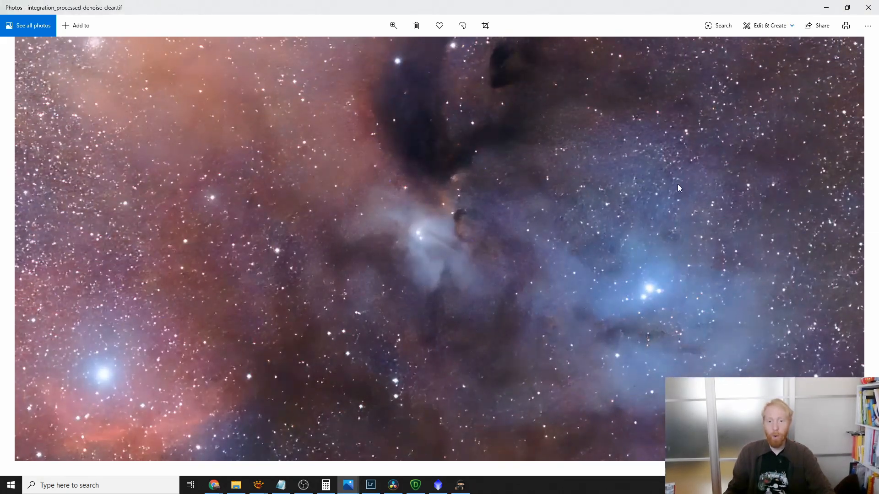
pyautogui.moveTo(647, 203); pyautogui.dragTo(655, 267)
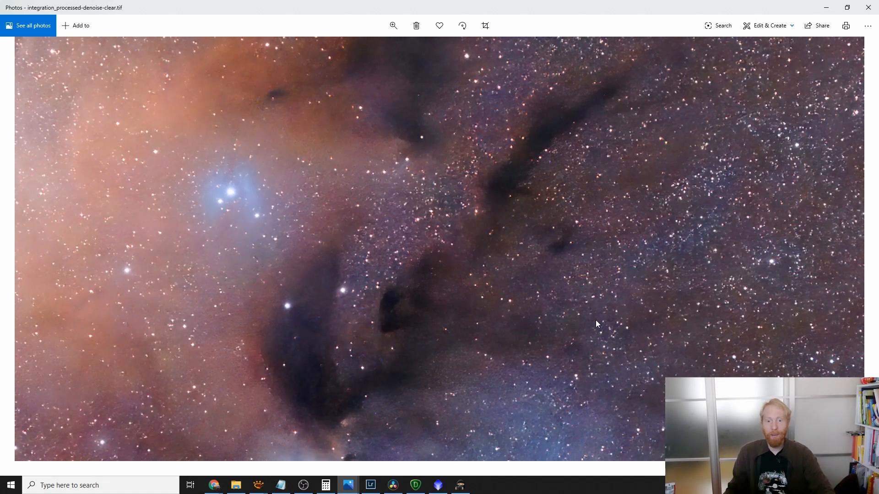
pyautogui.moveTo(490, 160); pyautogui.dragTo(516, 418)
pyautogui.moveTo(651, 168); pyautogui.dragTo(666, 133)
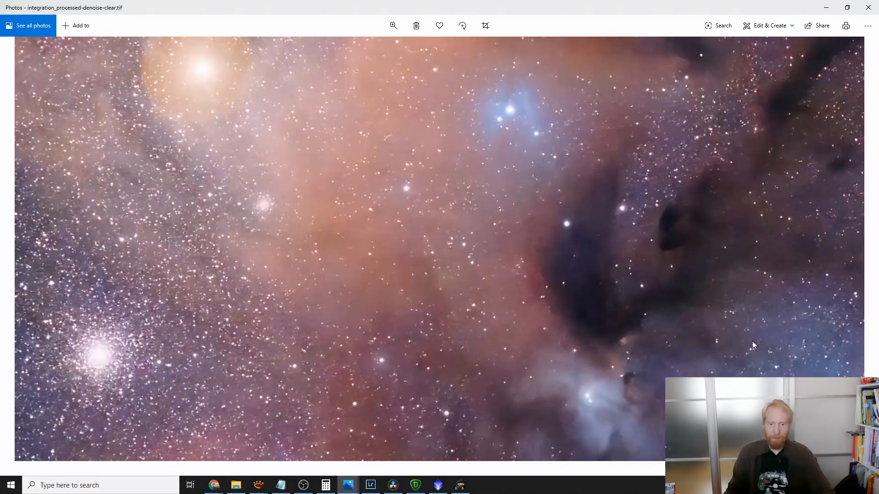
pyautogui.moveTo(751, 341); pyautogui.dragTo(646, 121)
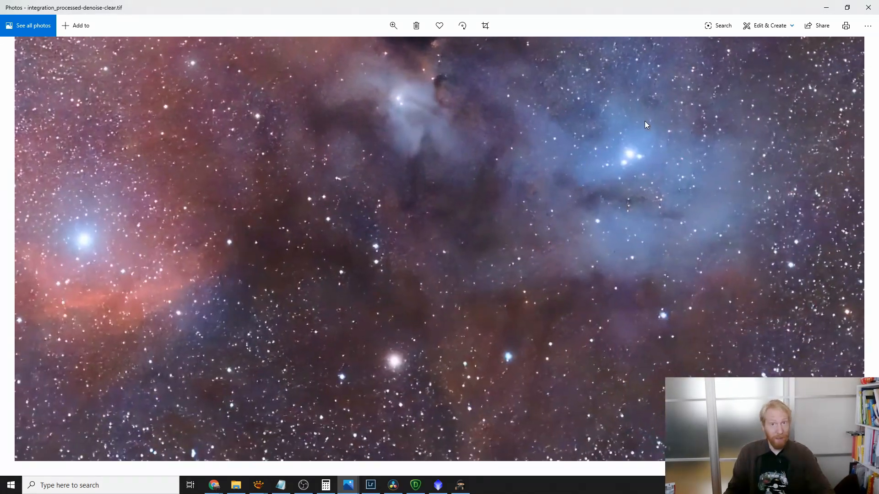
pyautogui.moveTo(542, 318); pyautogui.dragTo(638, 199)
pyautogui.moveTo(507, 136); pyautogui.dragTo(579, 217)
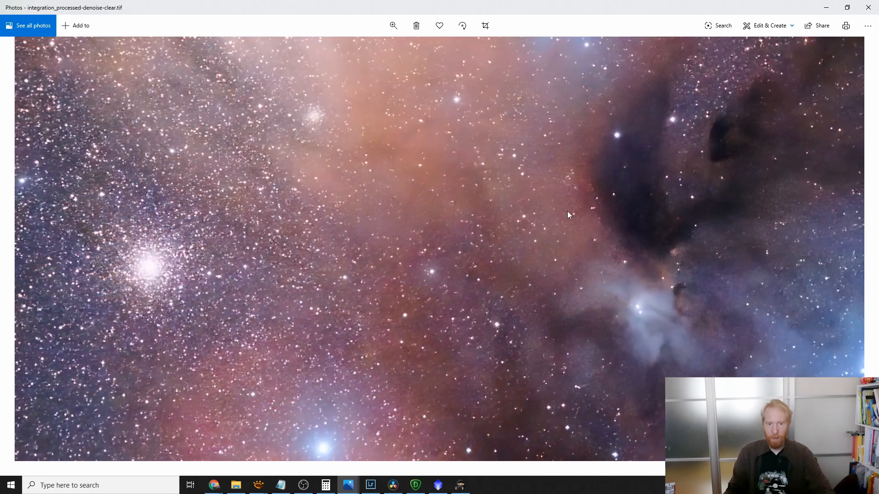
pyautogui.scroll(-3, 556, 206)
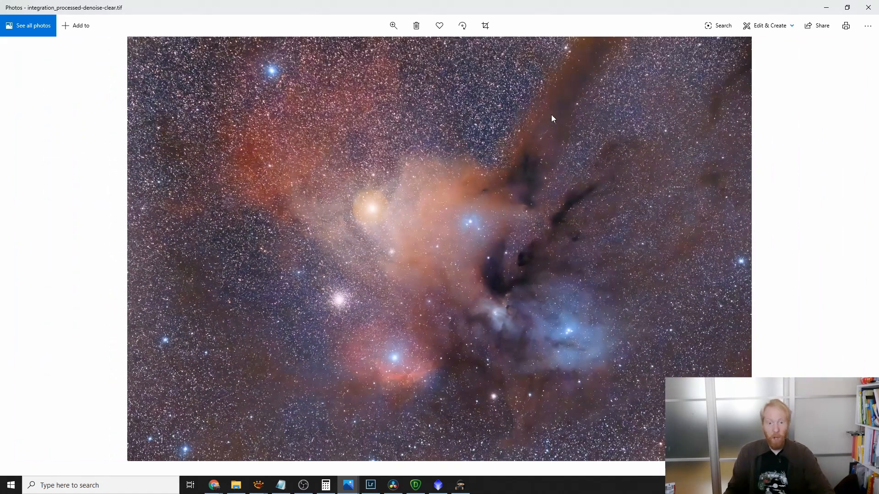
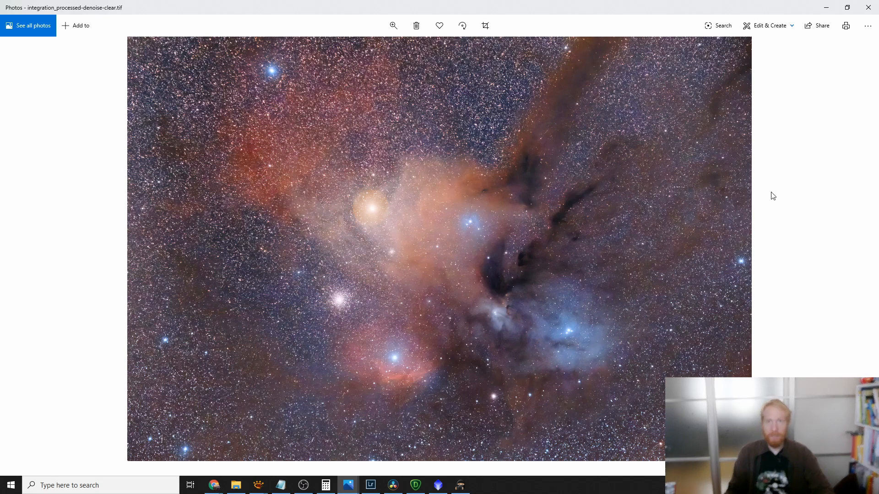
# Show NB_Crescent_Processed_Lightroom.jpg and examine noise in the lower half of the nebula and the surrounding star field
pyautogui.press('Right')
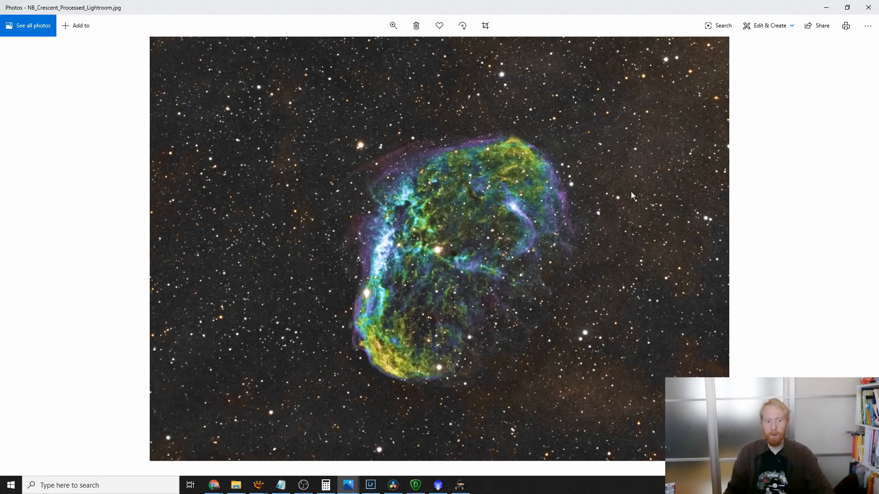
pyautogui.scroll(3, 465, 279)
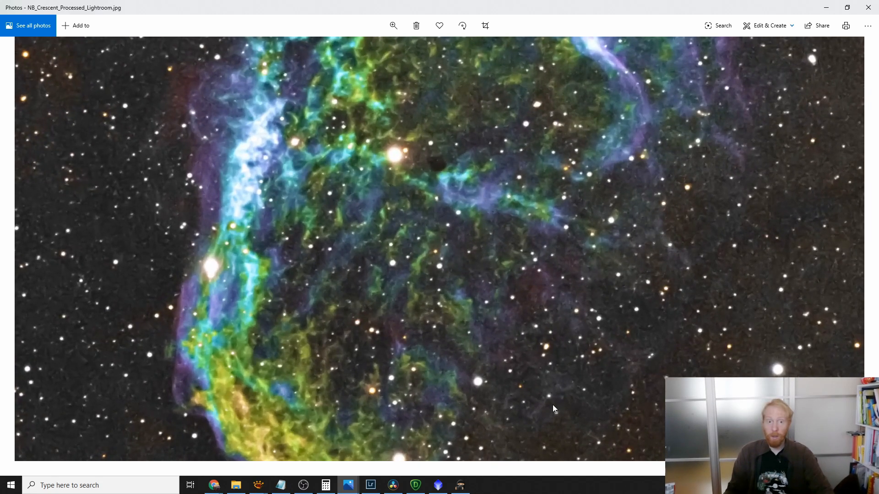
pyautogui.scroll(-3, 531, 302)
pyautogui.scroll(1, 526, 276)
pyautogui.scroll(-2, 598, 244)
pyautogui.scroll(2, 413, 351)
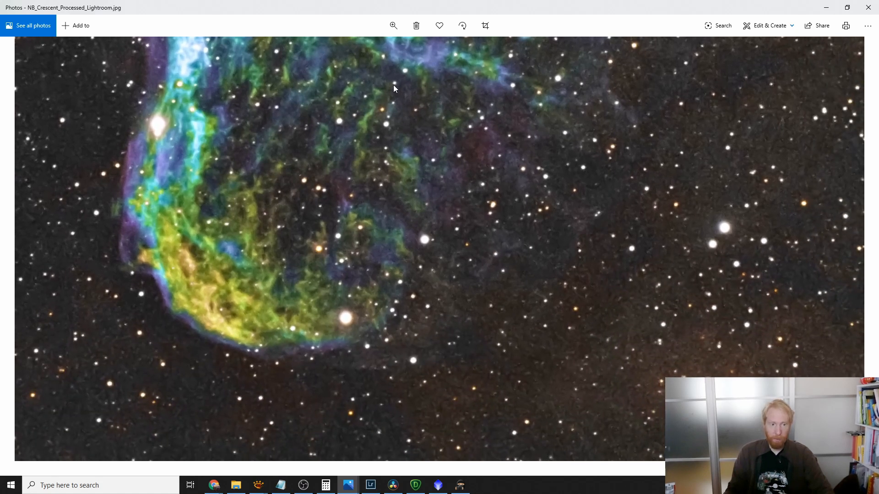
# Examine the Lightroom version's upper nebula shell, bright filaments and dark background above it, ending on the whole image
pyautogui.moveTo(406, 73); pyautogui.dragTo(405, 312)
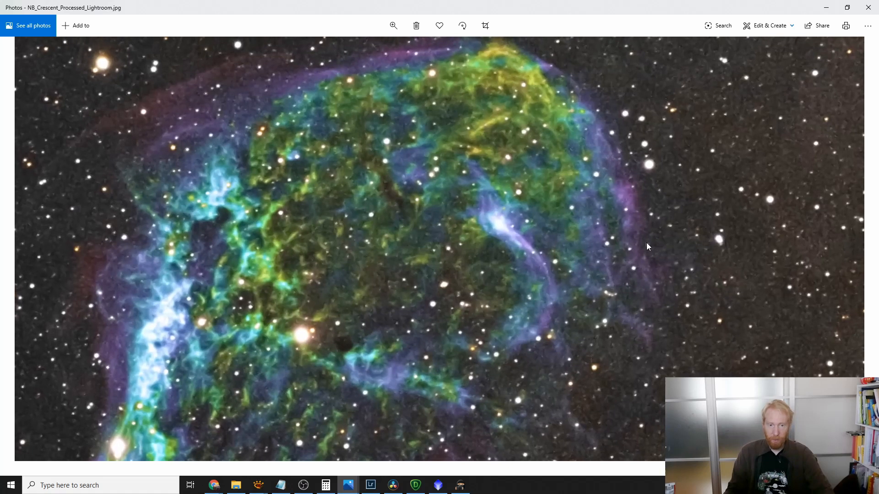
pyautogui.scroll(-2, 438, 199)
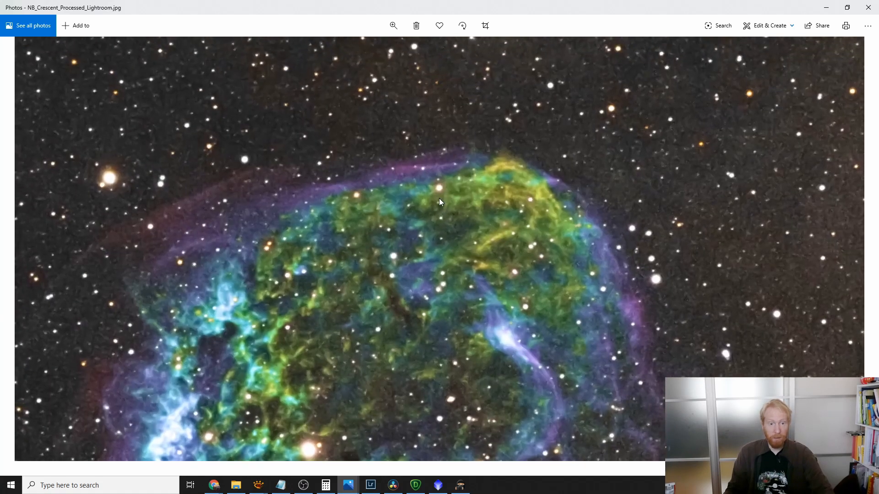
pyautogui.scroll(2, 530, 220)
pyautogui.moveTo(531, 220); pyautogui.dragTo(539, 203)
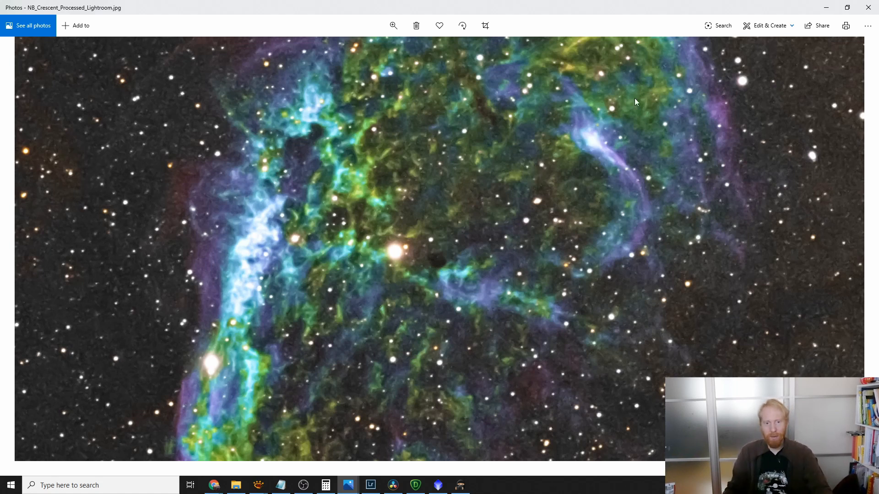
pyautogui.moveTo(639, 190); pyautogui.dragTo(689, 316)
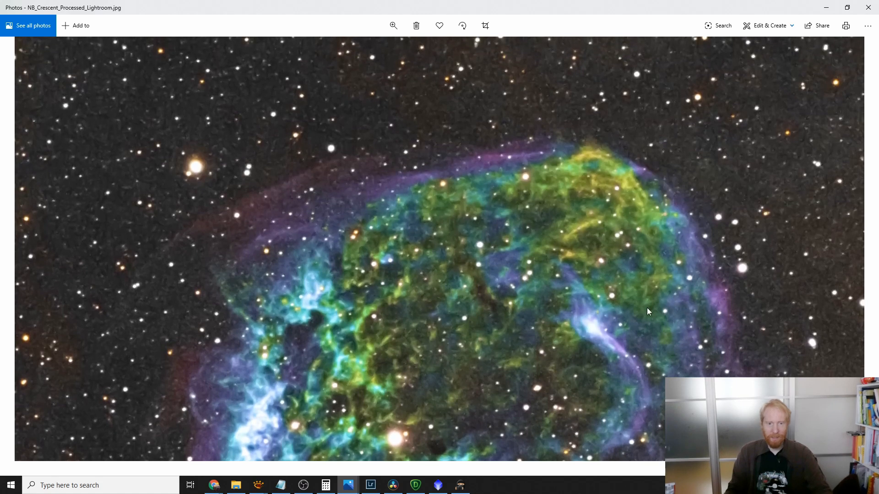
pyautogui.scroll(-5, 511, 293)
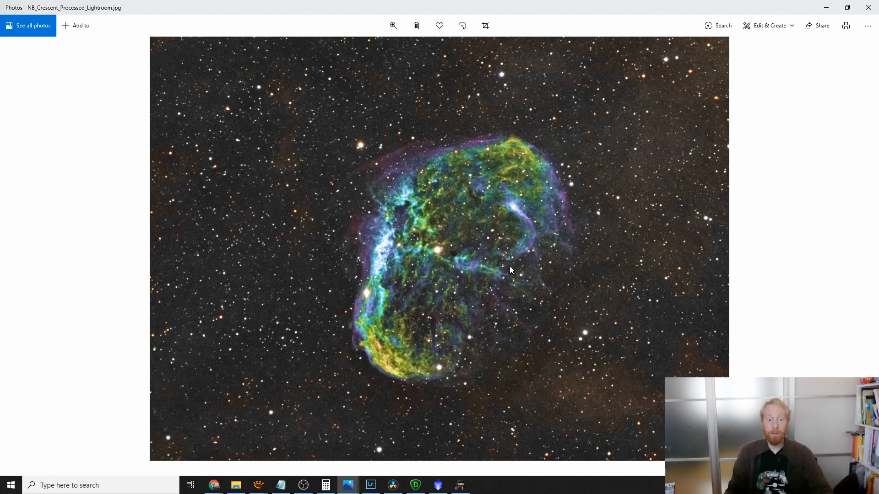
# Switch to PixInsight, bring the original NB_Crescent_Processed.tif to the front for comparison, and return to the Photos view
pyautogui.click(440, 489)
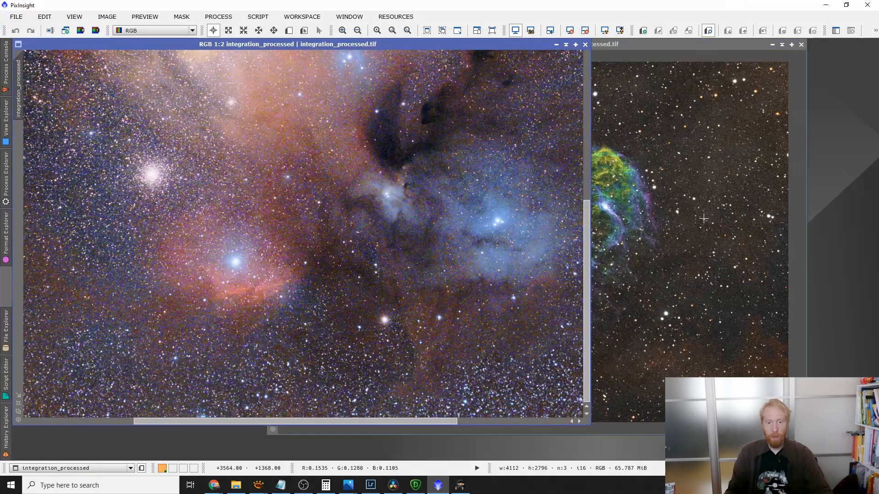
pyautogui.click(754, 300)
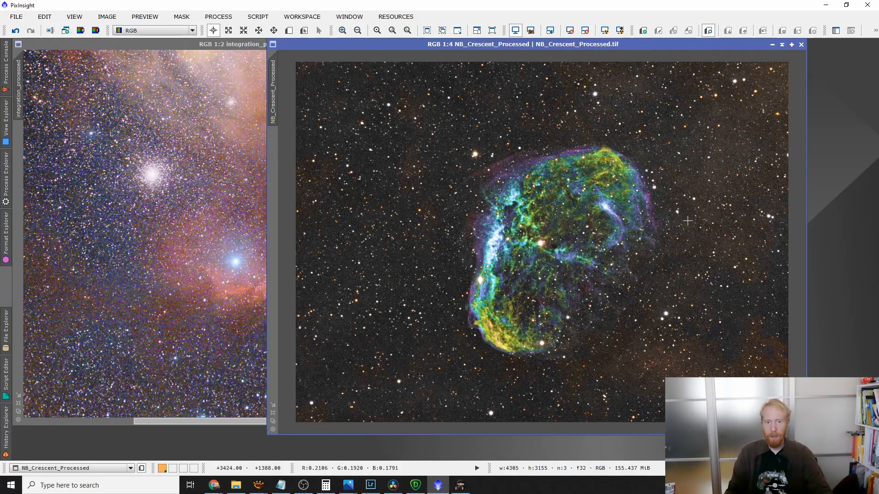
pyautogui.click(832, 6)
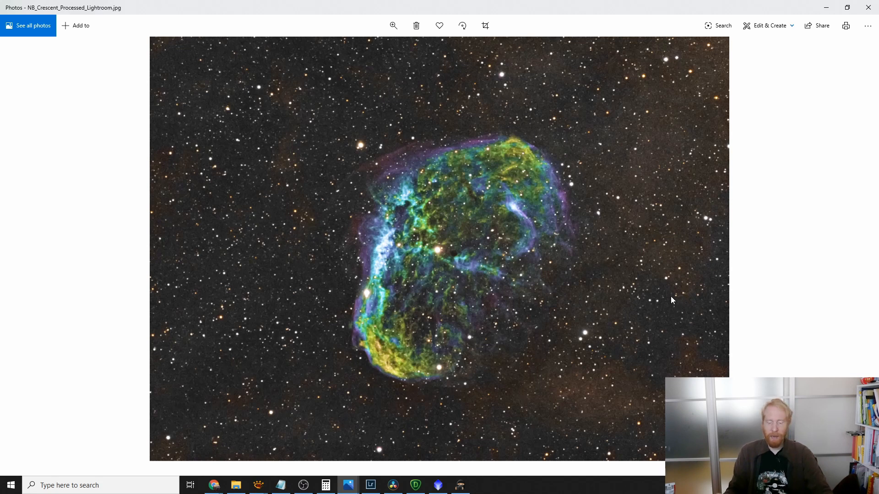
# Compare the whole Crescent image repeatedly between the Lightroom and NoiseNinja versions, ending on NB_Crescent_Processed_v1_NoiseNinja.jpg
pyautogui.press('Right')
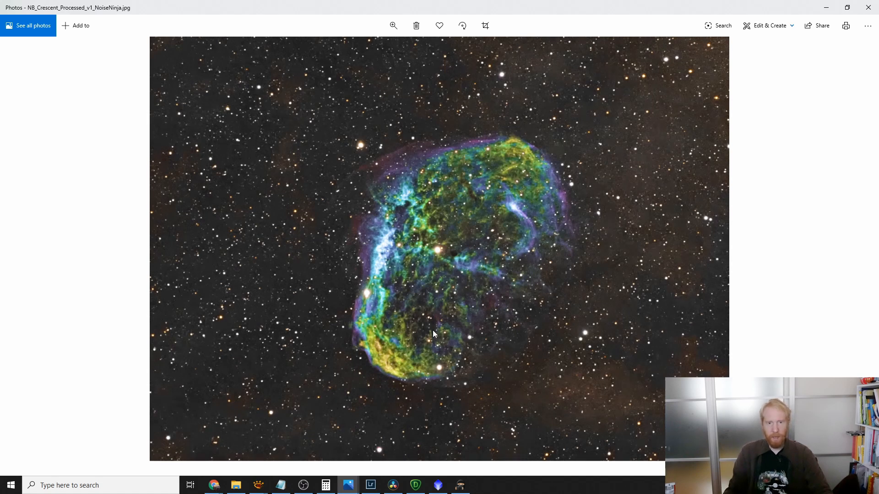
pyautogui.press('Left')
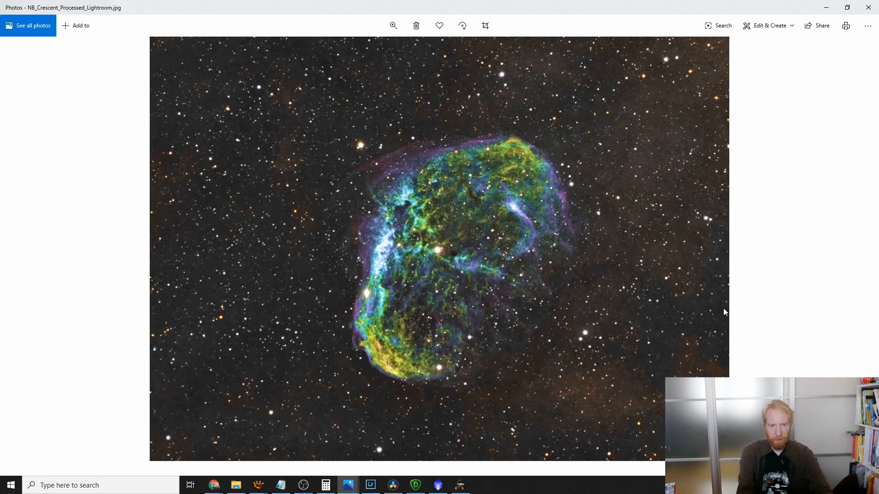
pyautogui.press('Right')
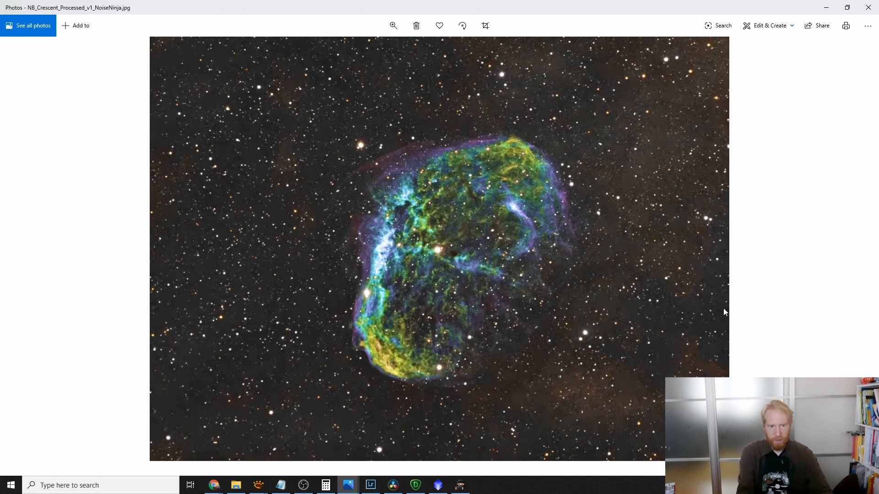
pyautogui.press('Left')
pyautogui.press('Right')
pyautogui.press('Left')
pyautogui.press('Right')
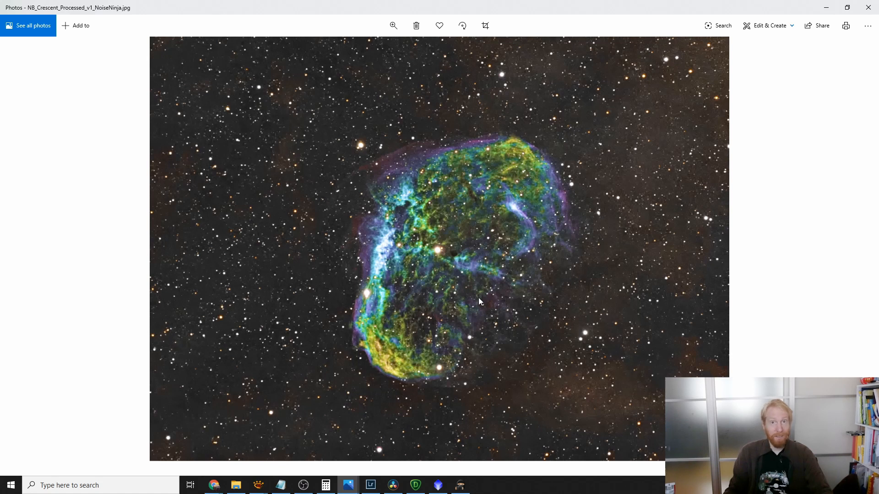
# Examine the NoiseNinja version at close range, from the lower nebula up to the upper shell and the bright curved filament
pyautogui.scroll(5, 476, 303)
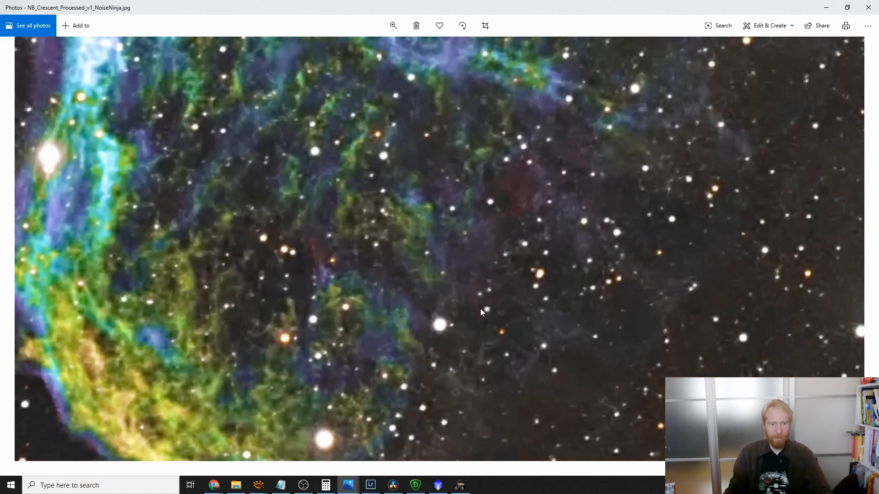
pyautogui.moveTo(316, 350); pyautogui.dragTo(308, 191)
pyautogui.moveTo(394, 119); pyautogui.dragTo(521, 446)
pyautogui.moveTo(576, 182); pyautogui.dragTo(560, 298)
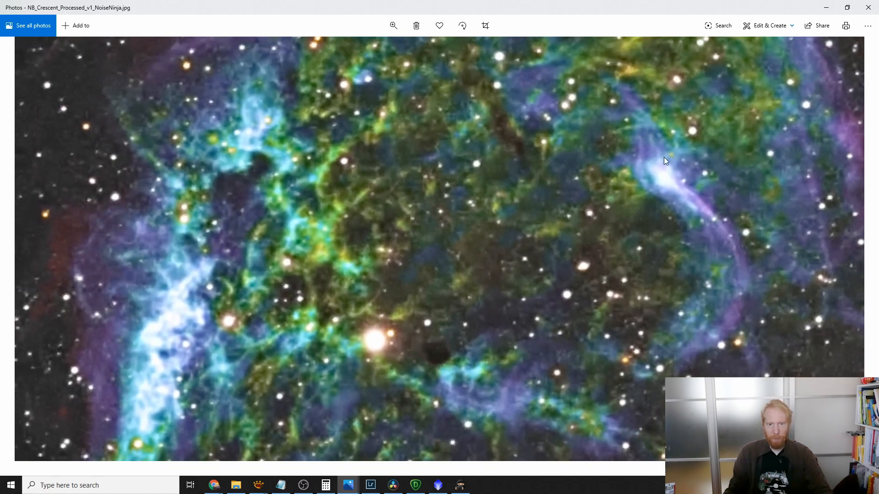
pyautogui.moveTo(664, 158); pyautogui.dragTo(597, 324)
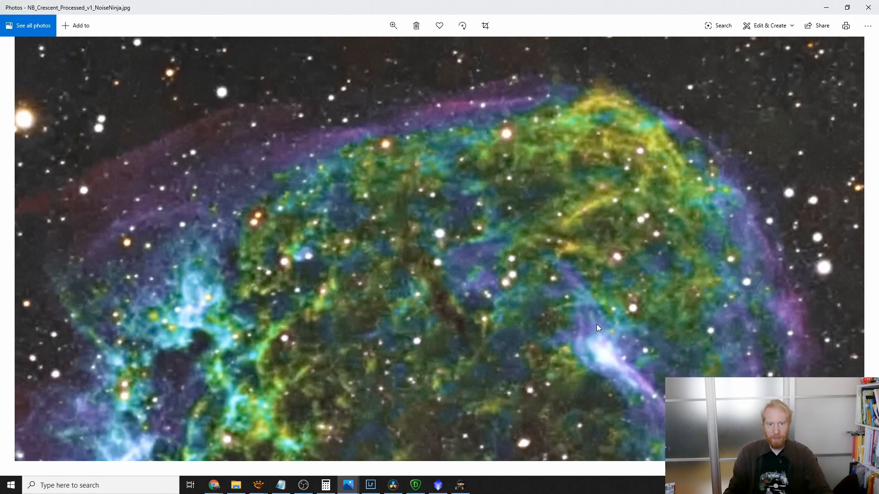
pyautogui.moveTo(517, 401); pyautogui.dragTo(495, 255)
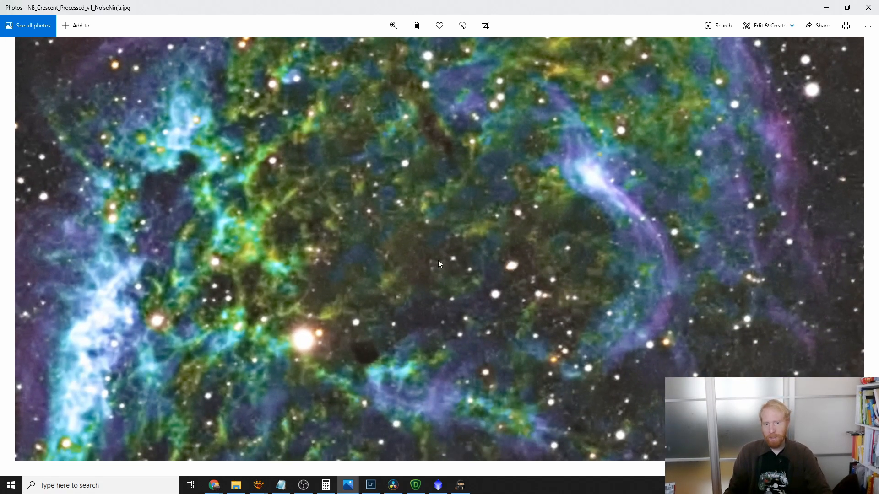
pyautogui.moveTo(760, 206); pyautogui.dragTo(593, 229)
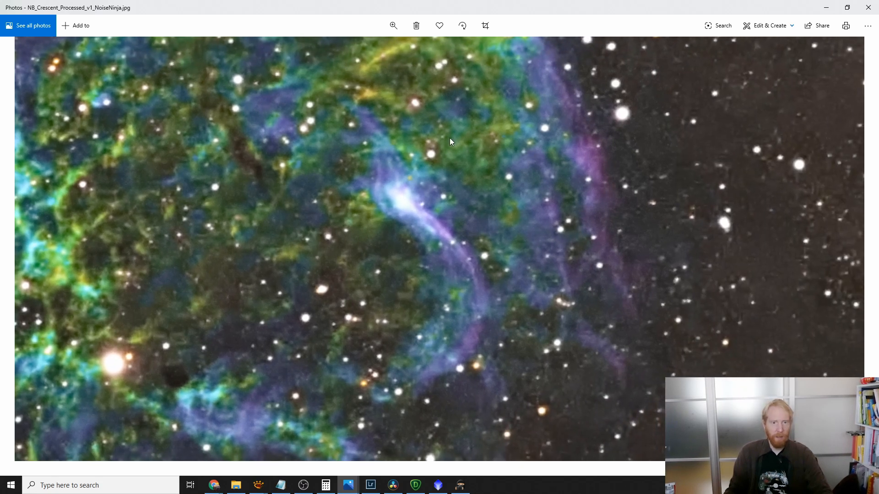
# Check the NoiseNinja version's central filaments and dark nebula interior, ending on the whole image
pyautogui.scroll(-3, 504, 358)
pyautogui.scroll(3, 416, 214)
pyautogui.moveTo(490, 333); pyautogui.dragTo(471, 236)
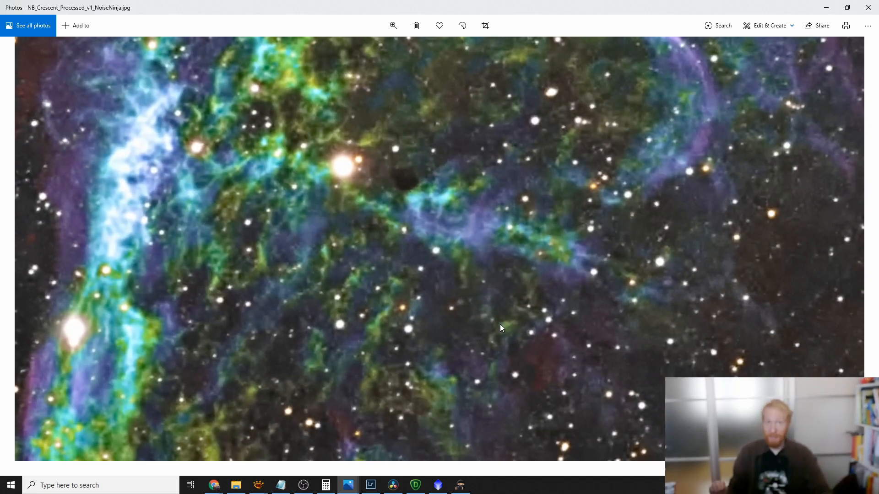
pyautogui.scroll(-1, 480, 229)
pyautogui.scroll(-3, 454, 211)
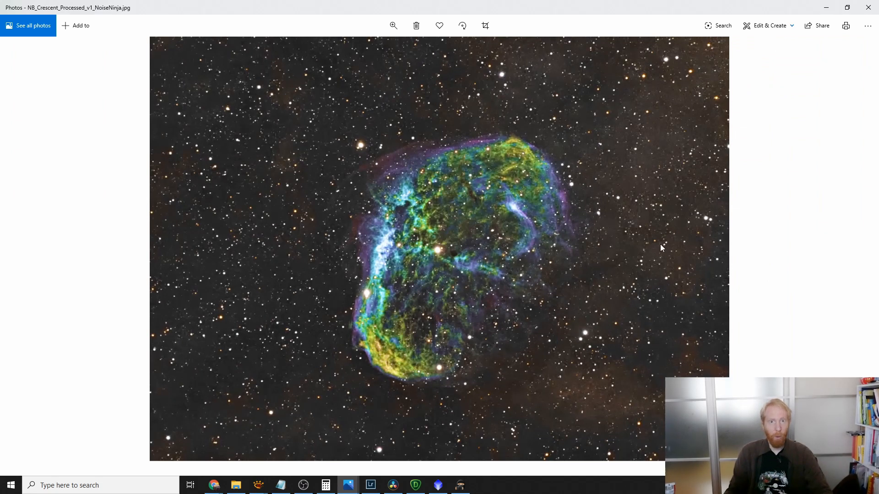
# Show NB_Crescent_Processed-denoise-clear.tif and examine noise in the yellow lower rim and the dark sky beside it
pyautogui.press('Left')
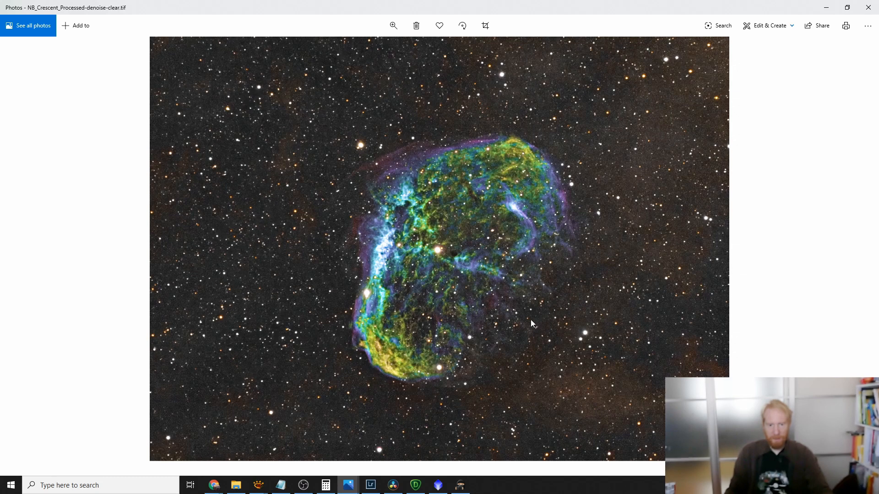
pyautogui.scroll(2, 534, 319)
pyautogui.scroll(3, 529, 320)
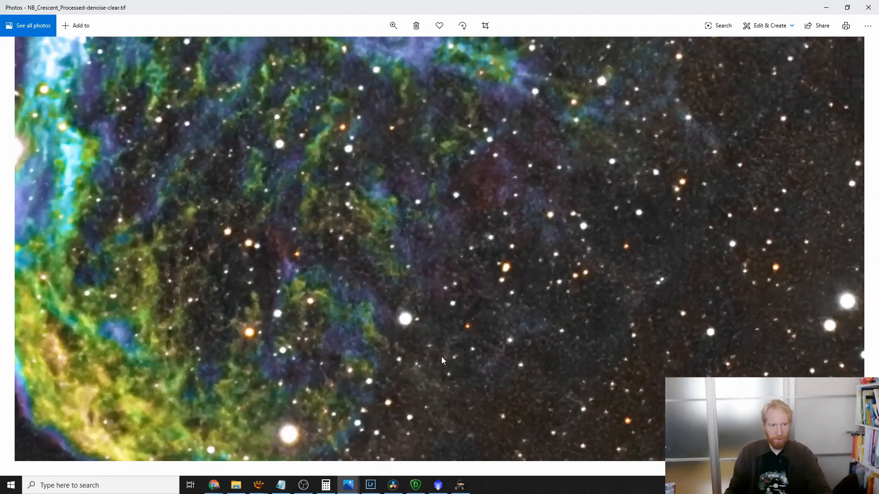
pyautogui.moveTo(420, 379); pyautogui.dragTo(556, 384)
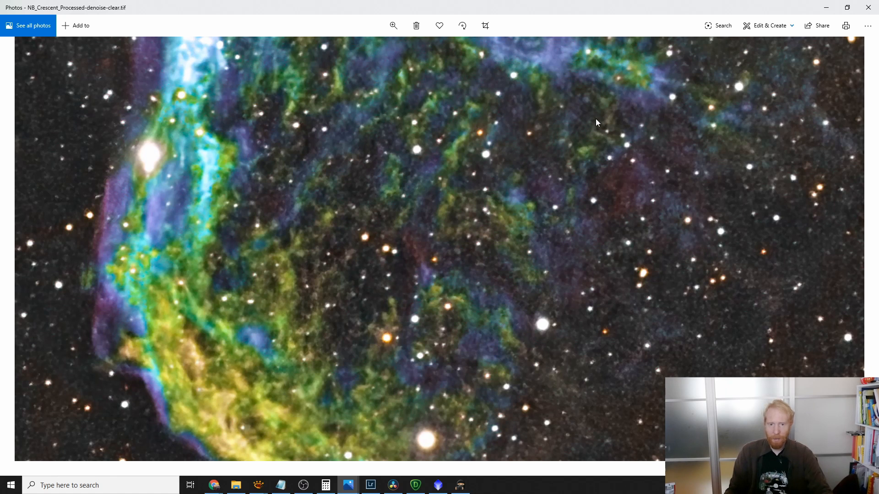
pyautogui.moveTo(644, 389); pyautogui.dragTo(538, 231)
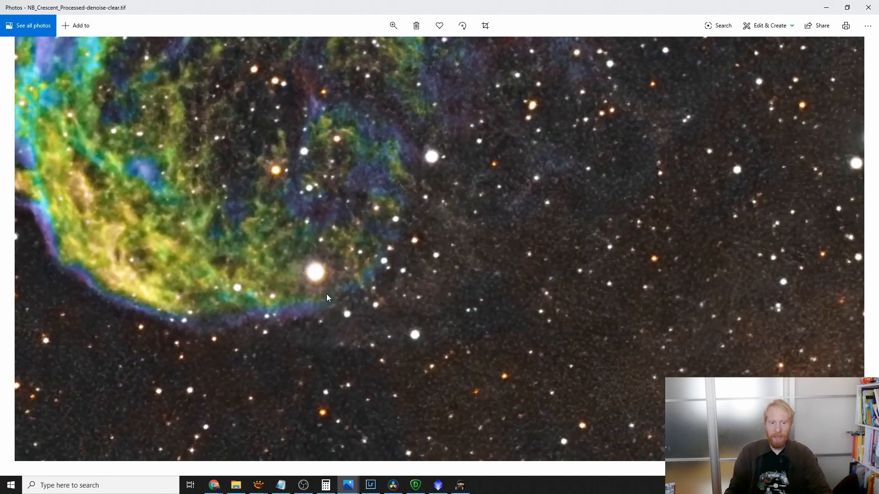
# Examine the denoise-clear version's central filaments and upper purple shell, ending on the whole image
pyautogui.moveTo(621, 60); pyautogui.dragTo(585, 411)
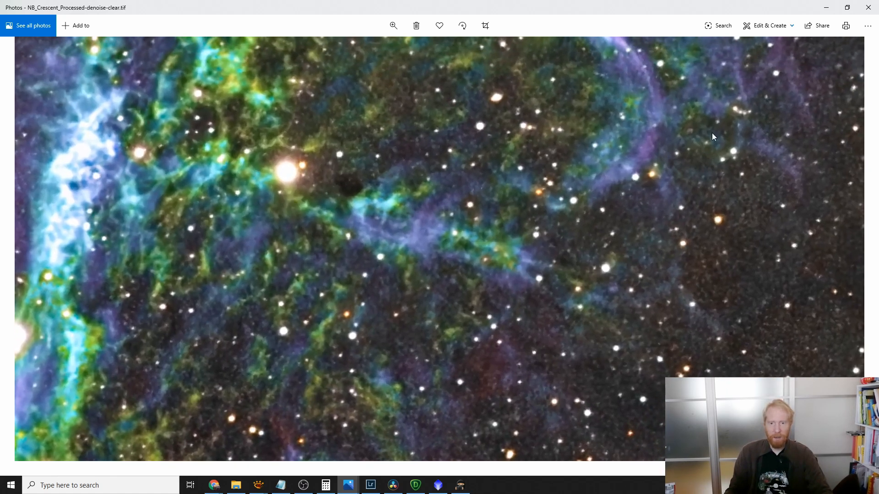
pyautogui.moveTo(487, 100); pyautogui.dragTo(601, 354)
pyautogui.moveTo(477, 80); pyautogui.dragTo(592, 262)
pyautogui.moveTo(529, 351); pyautogui.dragTo(498, 213)
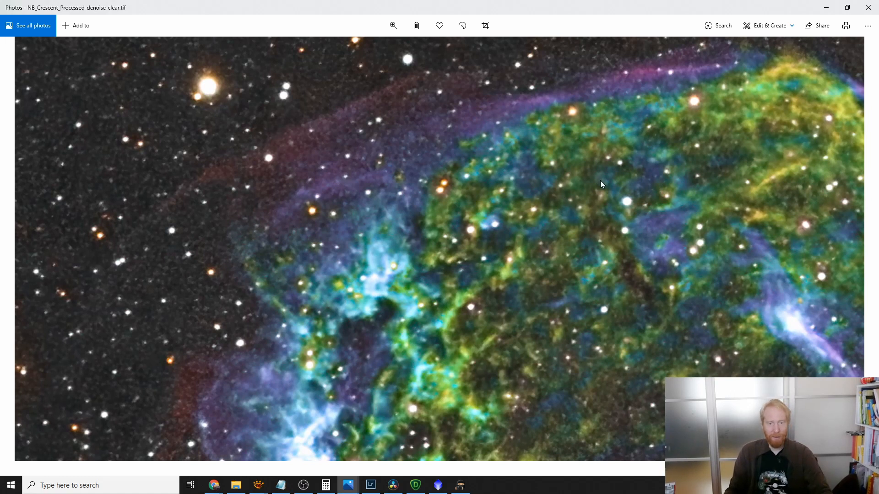
pyautogui.scroll(-5, 591, 217)
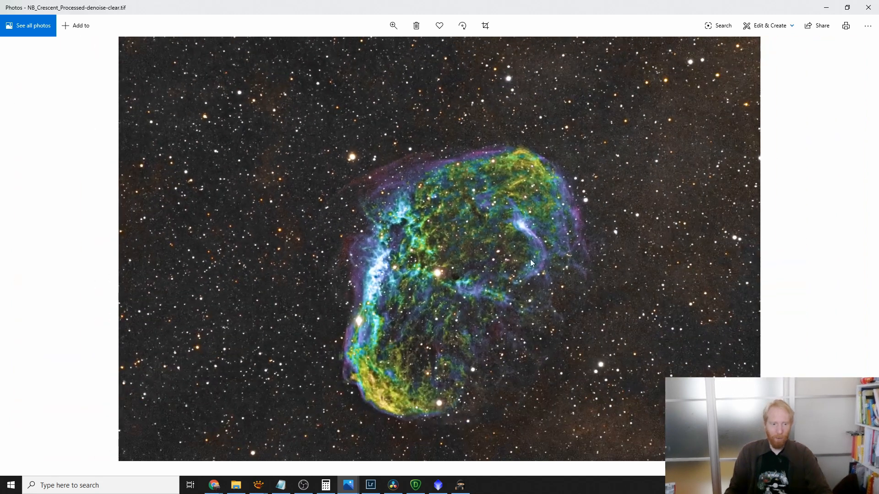
pyautogui.scroll(-1, 530, 259)
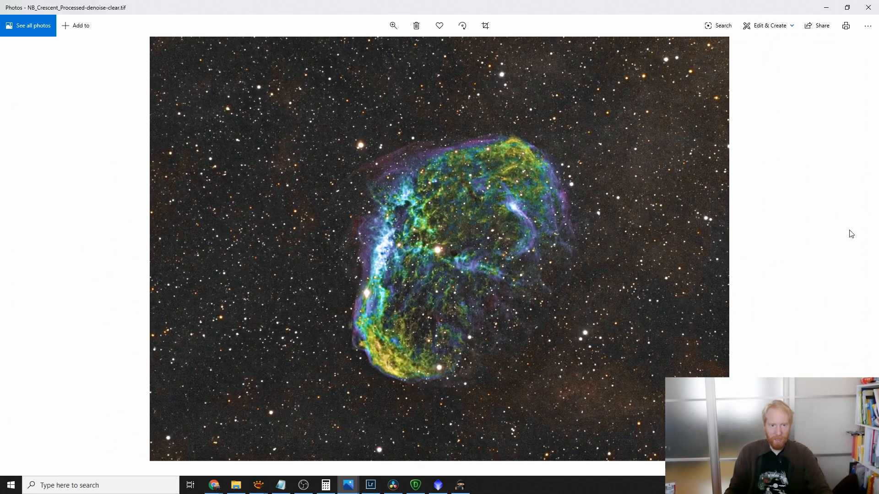
# Compare the denoise-clear Crescent image with the Lightroom version and inspect the Lightroom version's upper nebula at close range
pyautogui.press('Right')
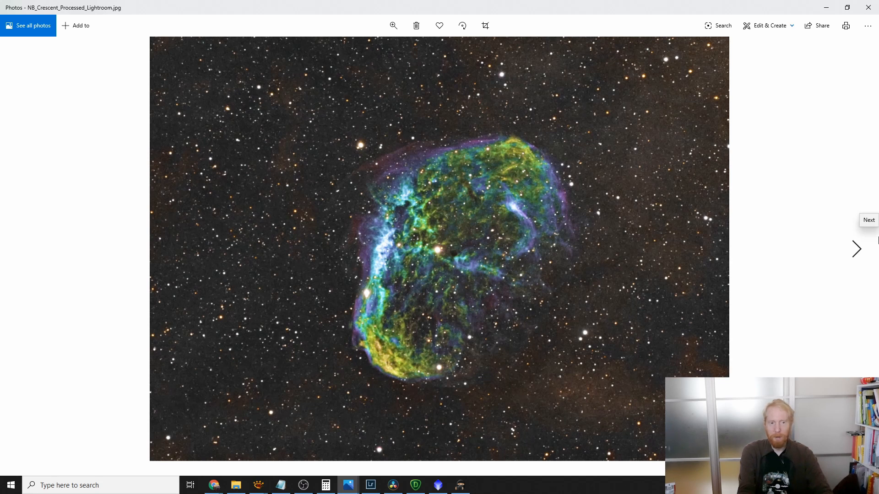
pyautogui.press('Left')
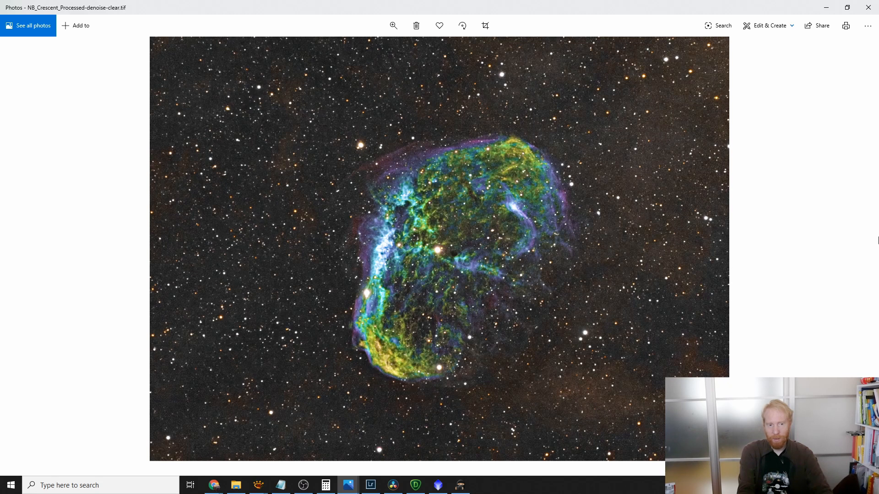
pyautogui.click(878, 240)
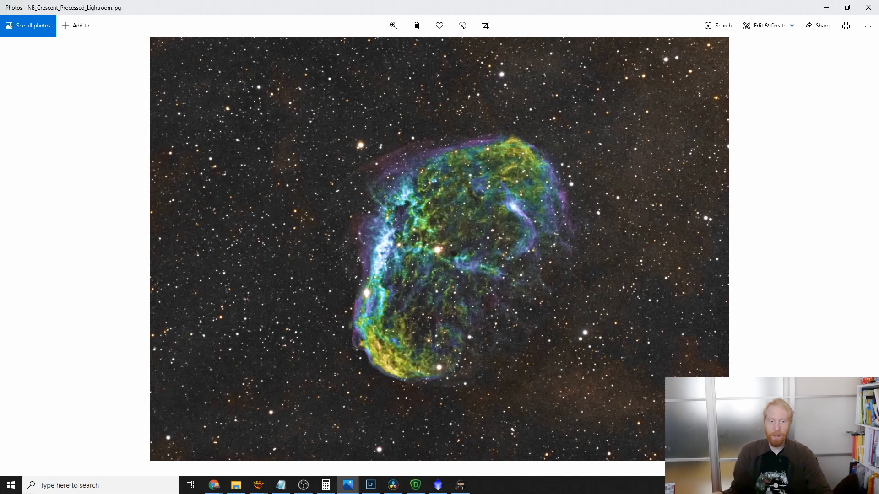
pyautogui.scroll(5, 489, 244)
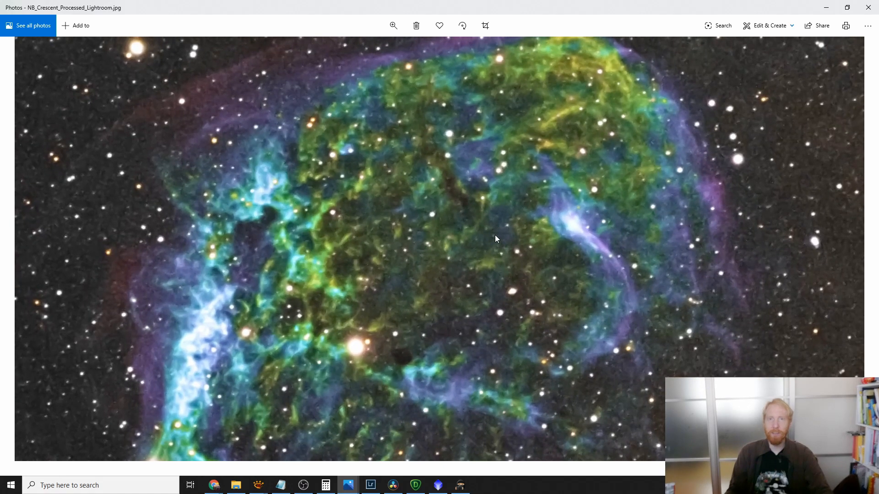
pyautogui.scroll(-5, 523, 208)
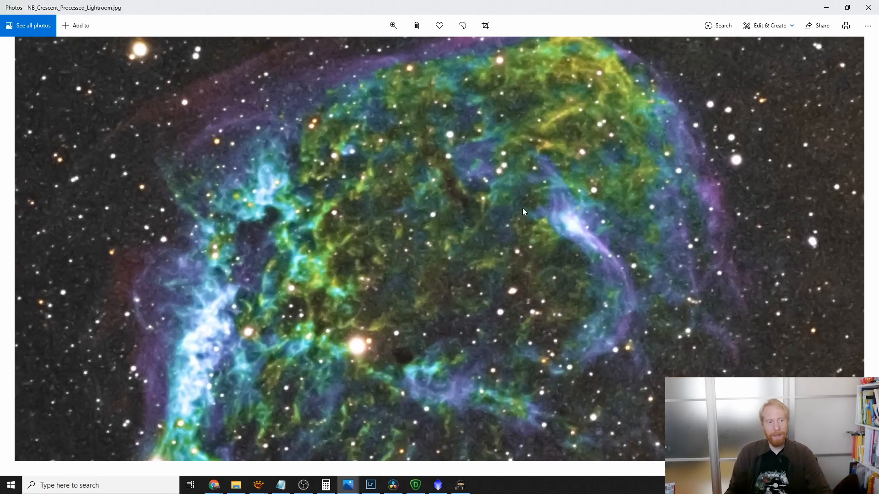